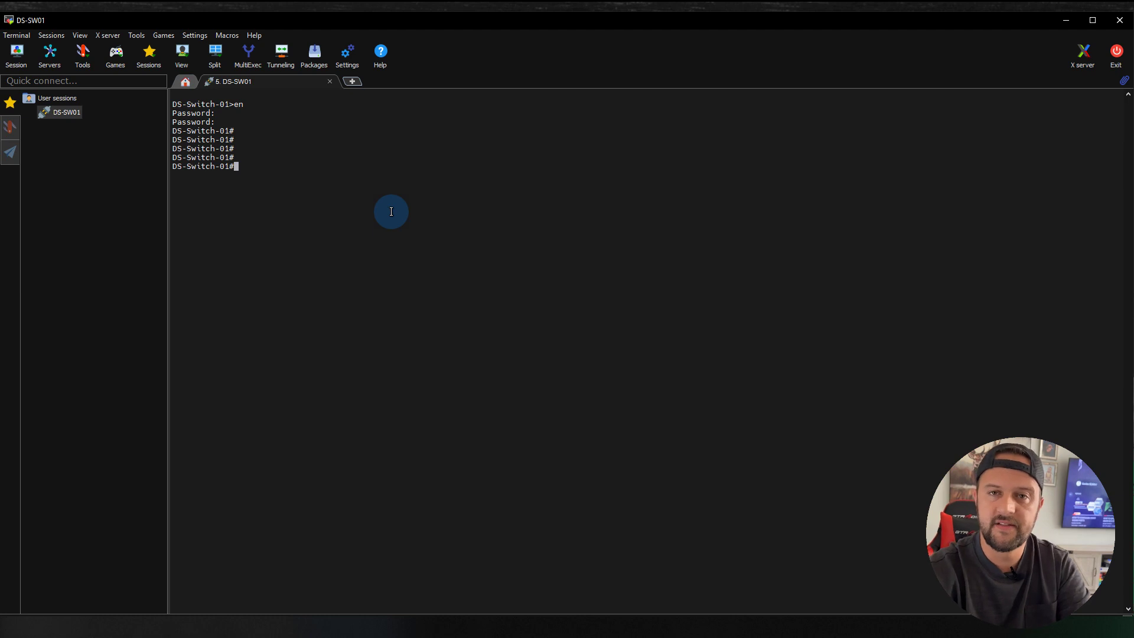
# Show the brief VLAN listing on the switch and highlight the MANAGEMENT and GUEST entries
pyautogui.write('sh vlan bri')
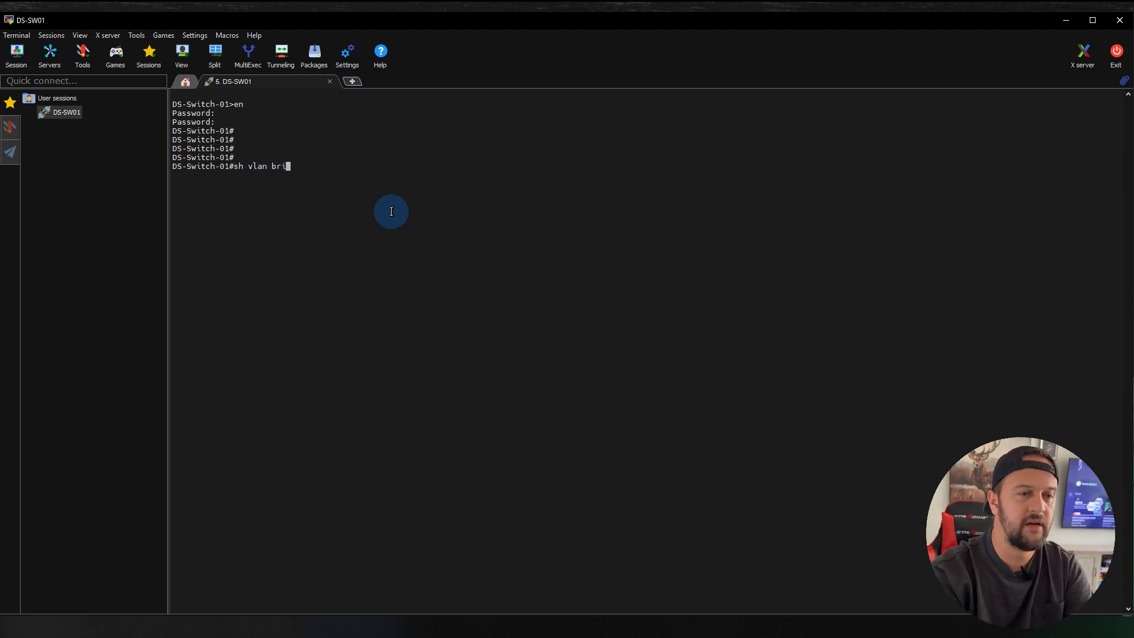
pyautogui.press('Tab')
pyautogui.press('Return')
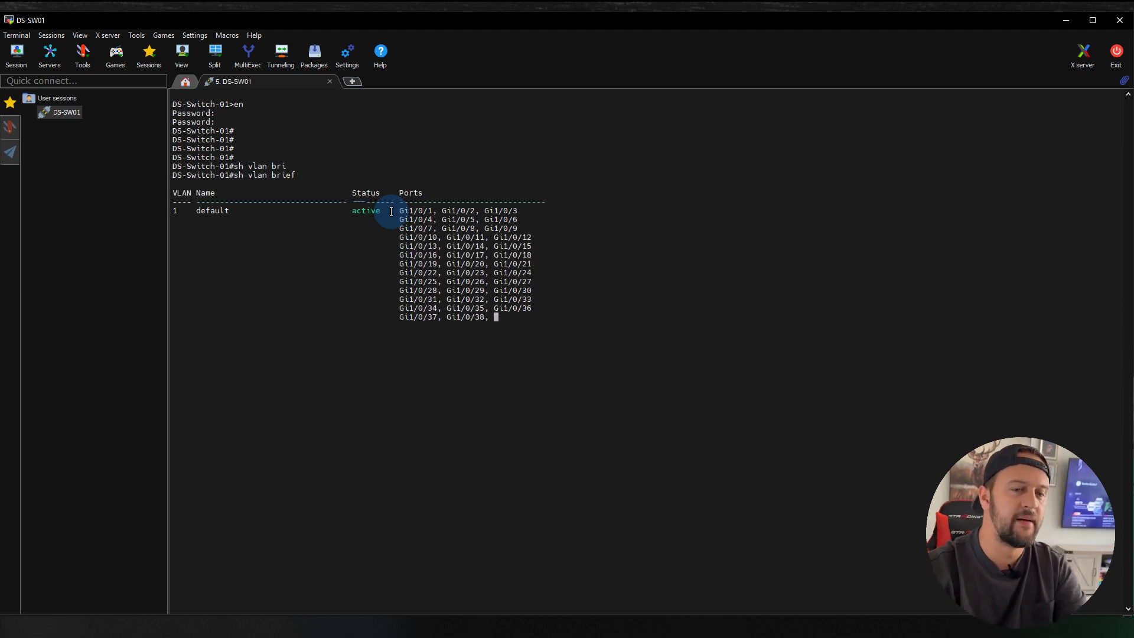
pyautogui.press('Return')
pyautogui.press('Return')
pyautogui.press('Return')
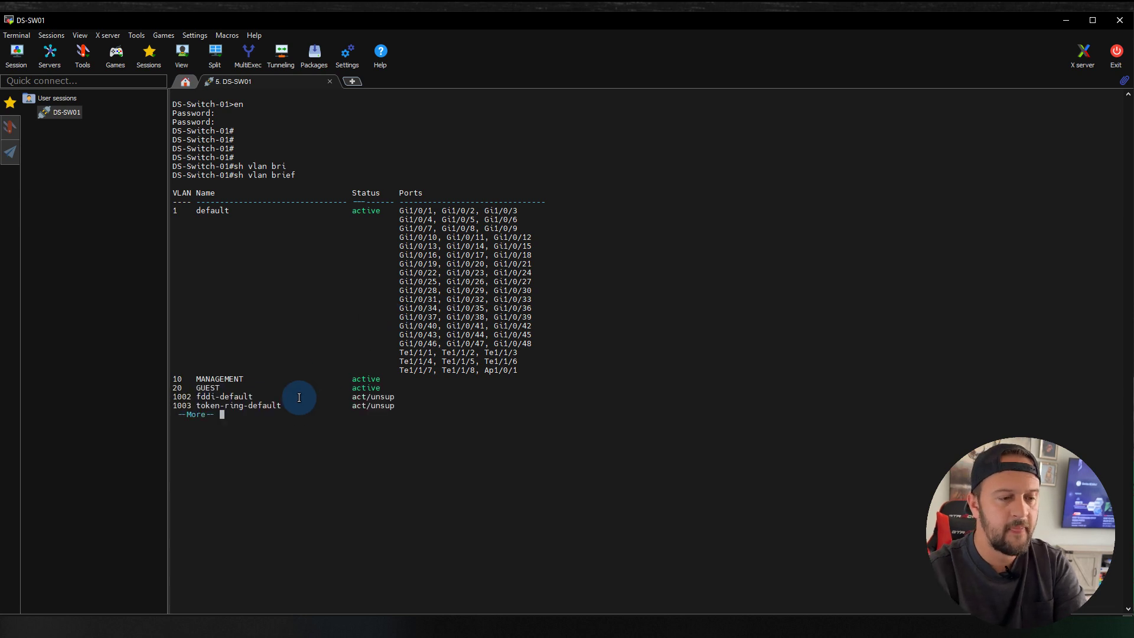
pyautogui.moveTo(172, 382); pyautogui.dragTo(384, 387)
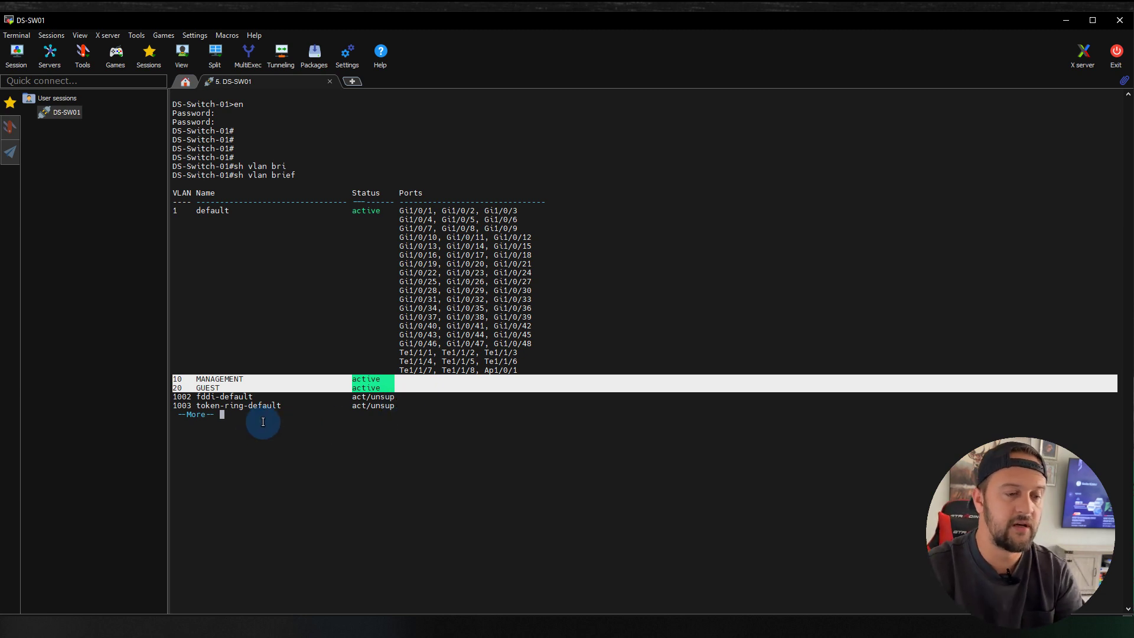
pyautogui.press('Return')
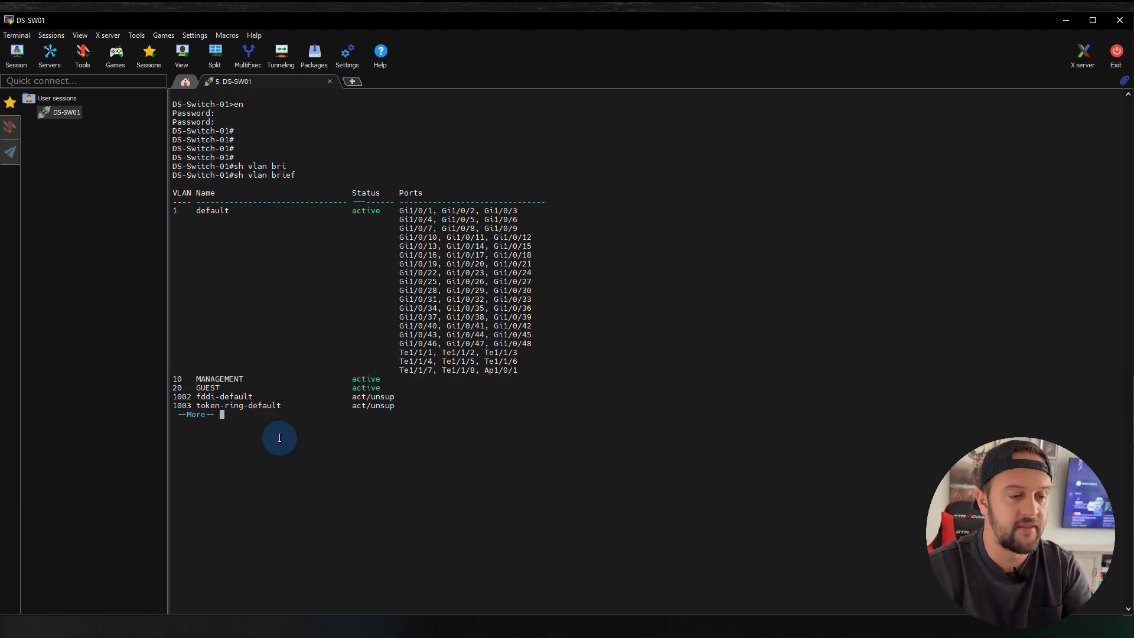
# Show the switch's ARP table and highlight the entries for the Vlan10 and Vlan20 interfaces
pyautogui.write('sh arp')
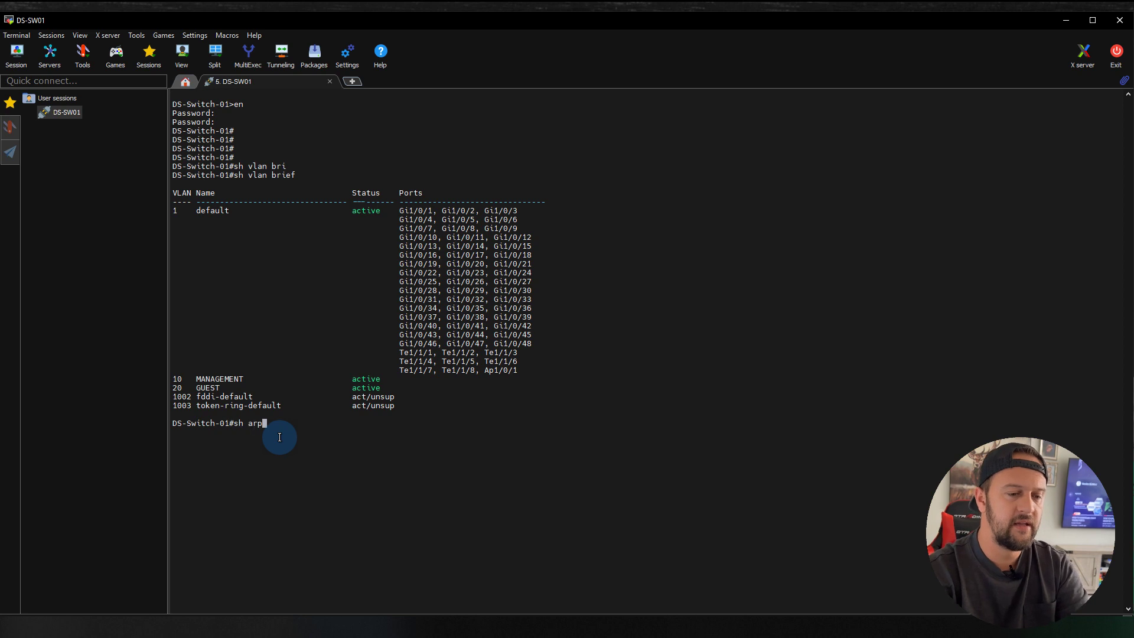
pyautogui.press('Return')
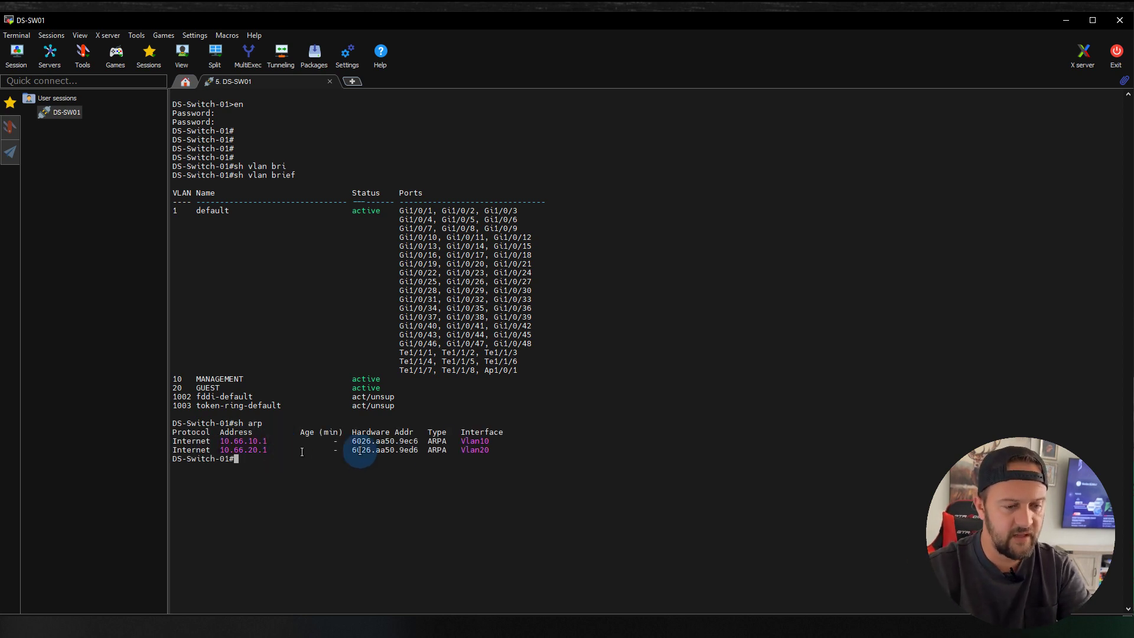
pyautogui.moveTo(507, 458); pyautogui.dragTo(393, 451)
pyautogui.moveTo(324, 451); pyautogui.dragTo(173, 442)
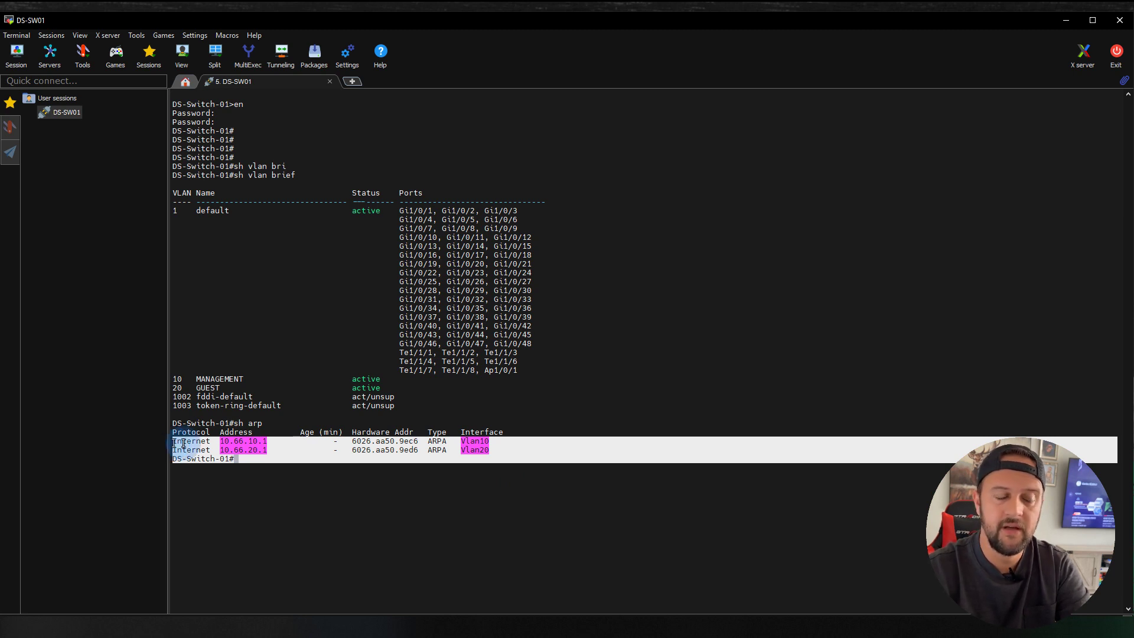
pyautogui.click(308, 467)
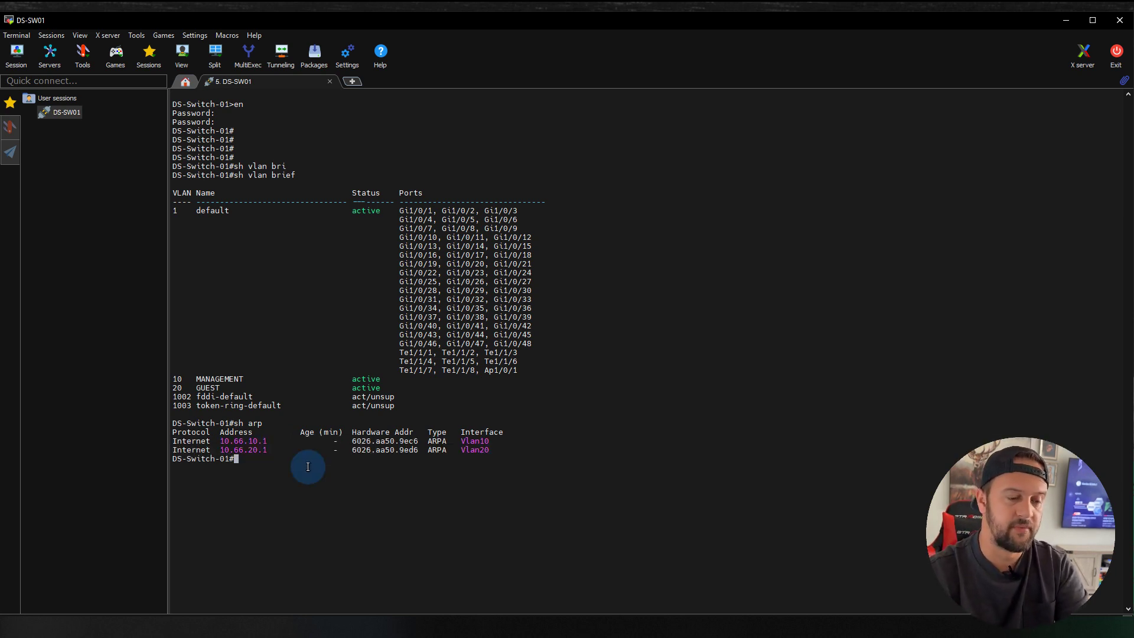
# Enter global configuration mode and create a DHCP pool named VLAN10
pyautogui.write('config t')
pyautogui.press('Return')
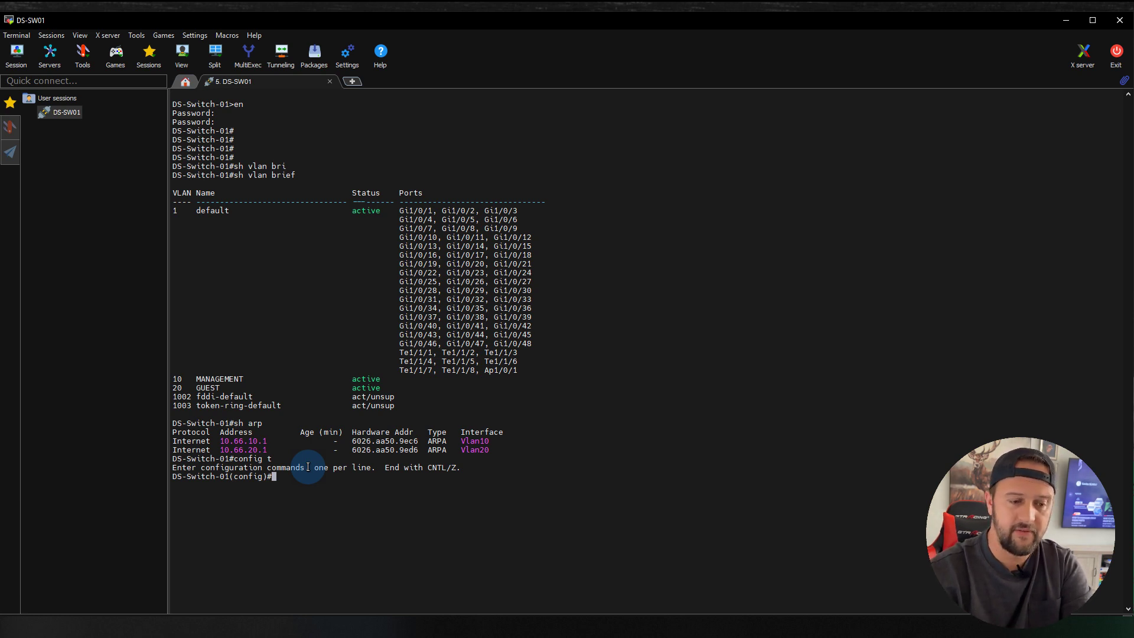
pyautogui.write('ip ')
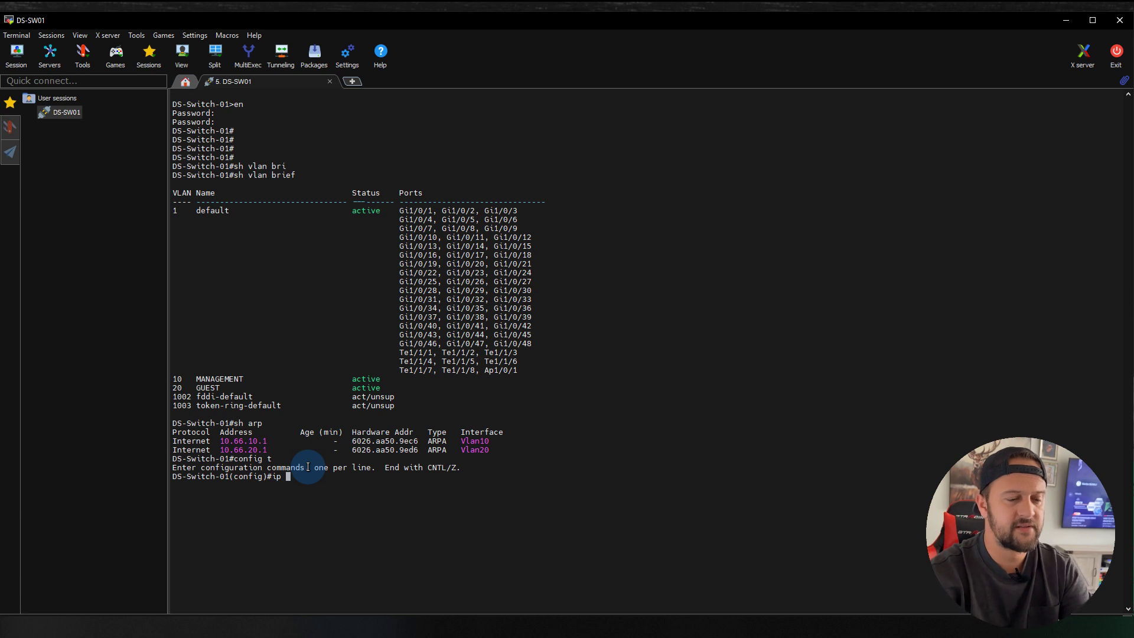
pyautogui.write('dh')
pyautogui.press('Tab')
pyautogui.write('po')
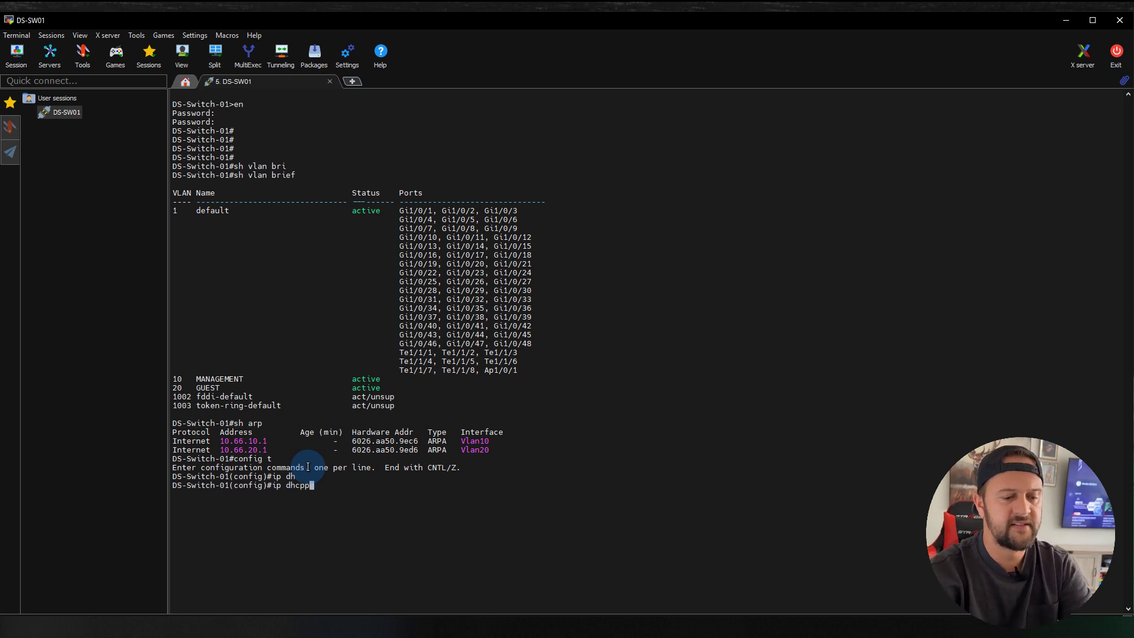
pyautogui.press('Tab')
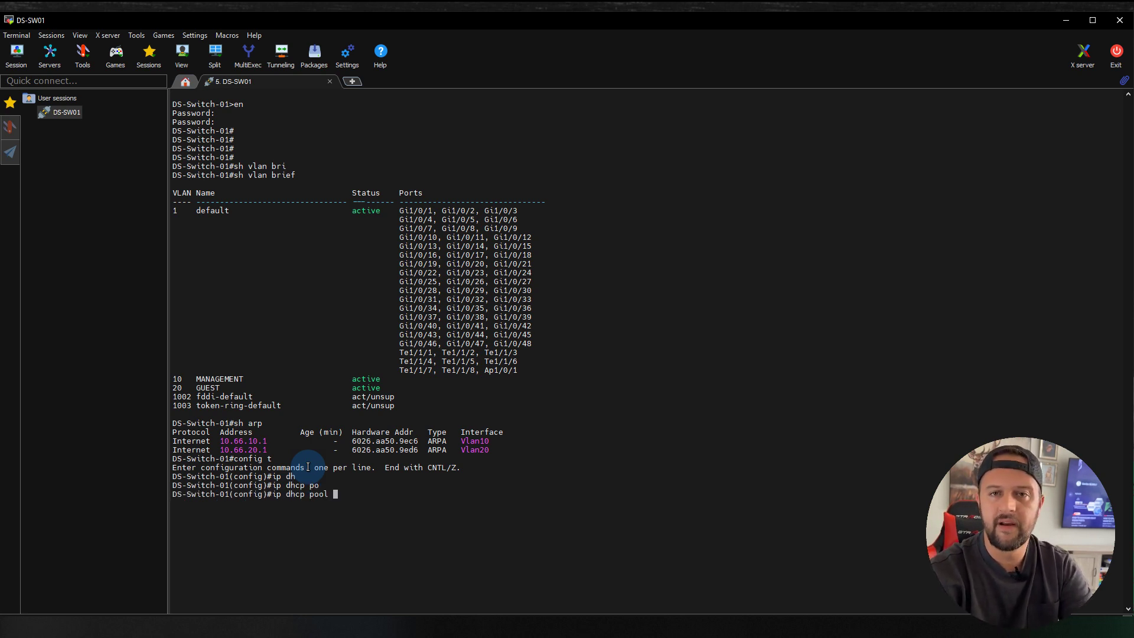
pyautogui.write('VLAN10')
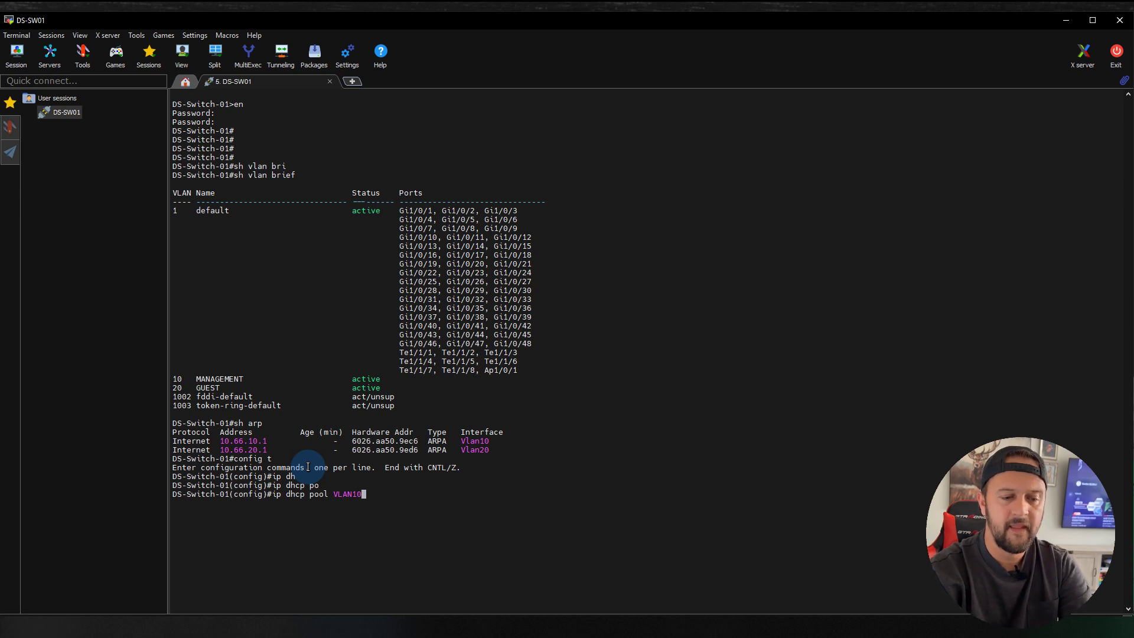
pyautogui.press('Return')
# Begin the VLAN10 pool's network statement with the address 10.66.10.0, leaving the command uncommitted
pyautogui.write('net')
pyautogui.press('Tab')
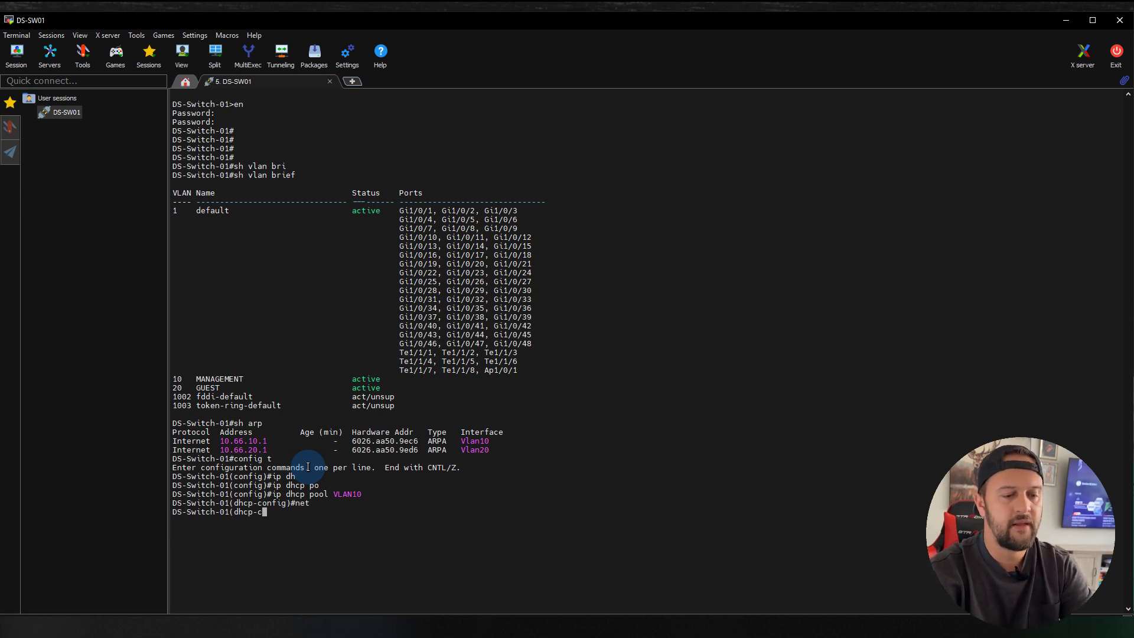
pyautogui.write('w')
pyautogui.press('Tab')
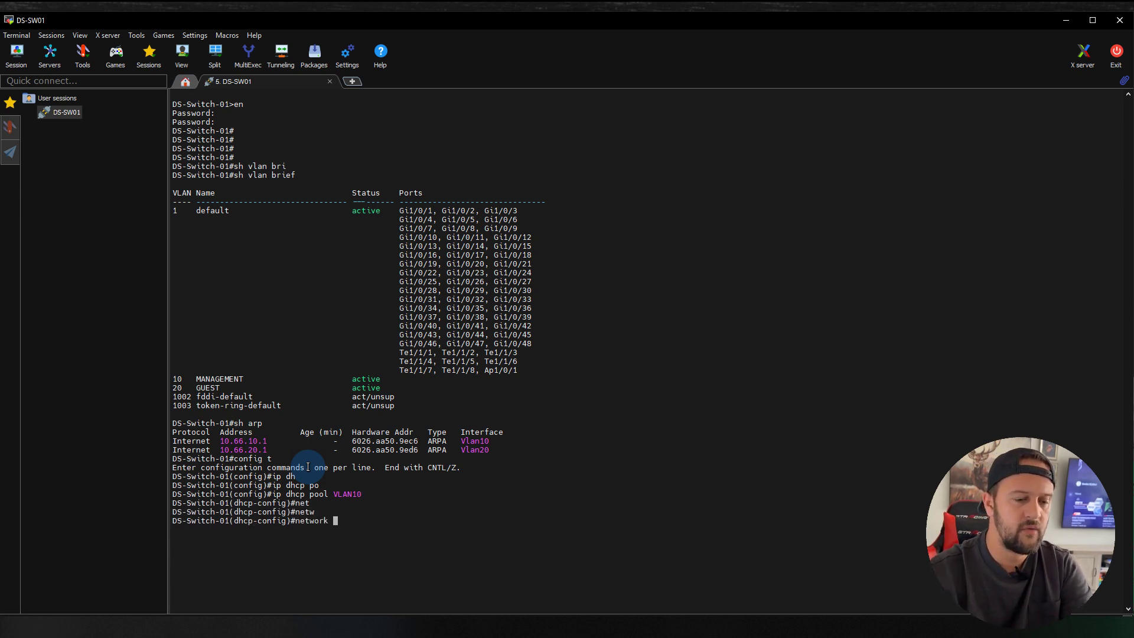
pyautogui.write('10.66.10.0')
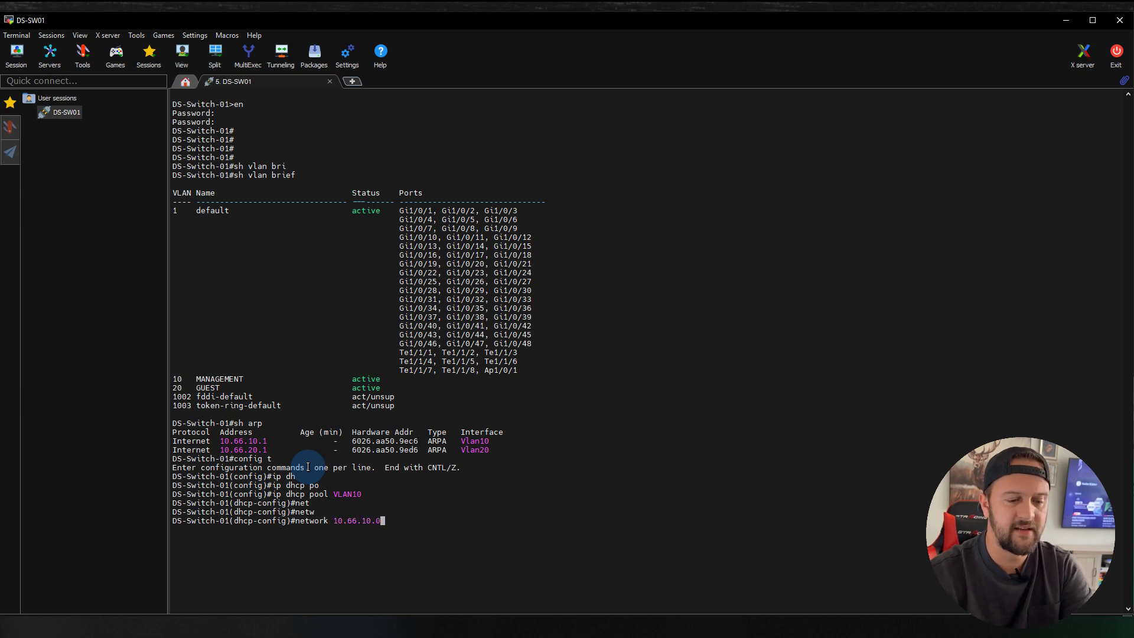
pyautogui.write(' /')
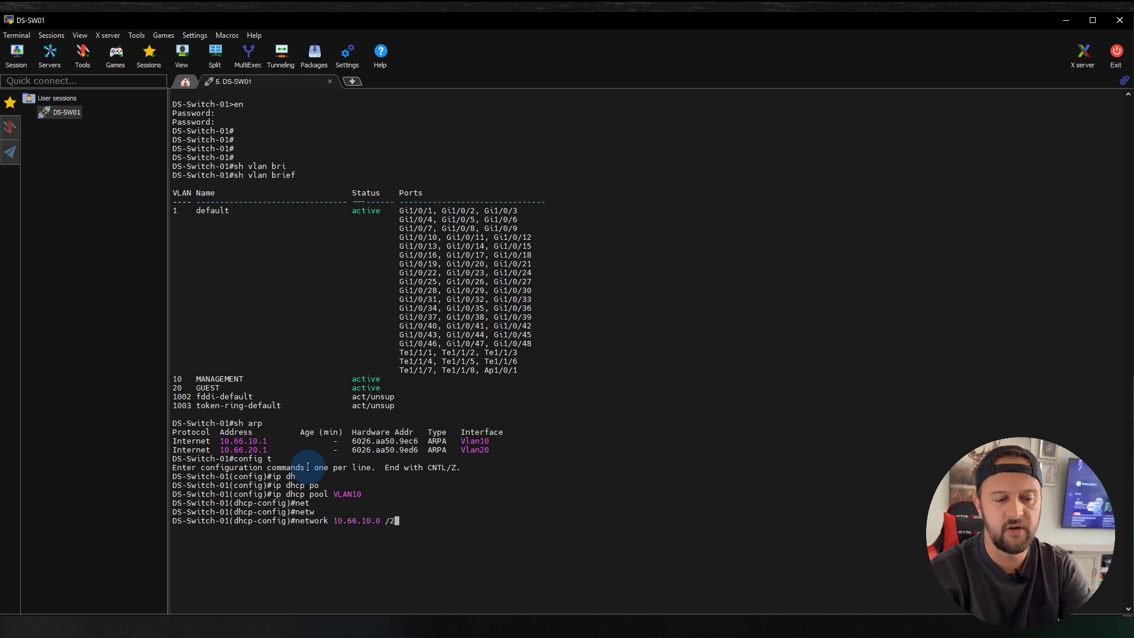
pyautogui.press('BackSpace')
pyautogui.write('25')
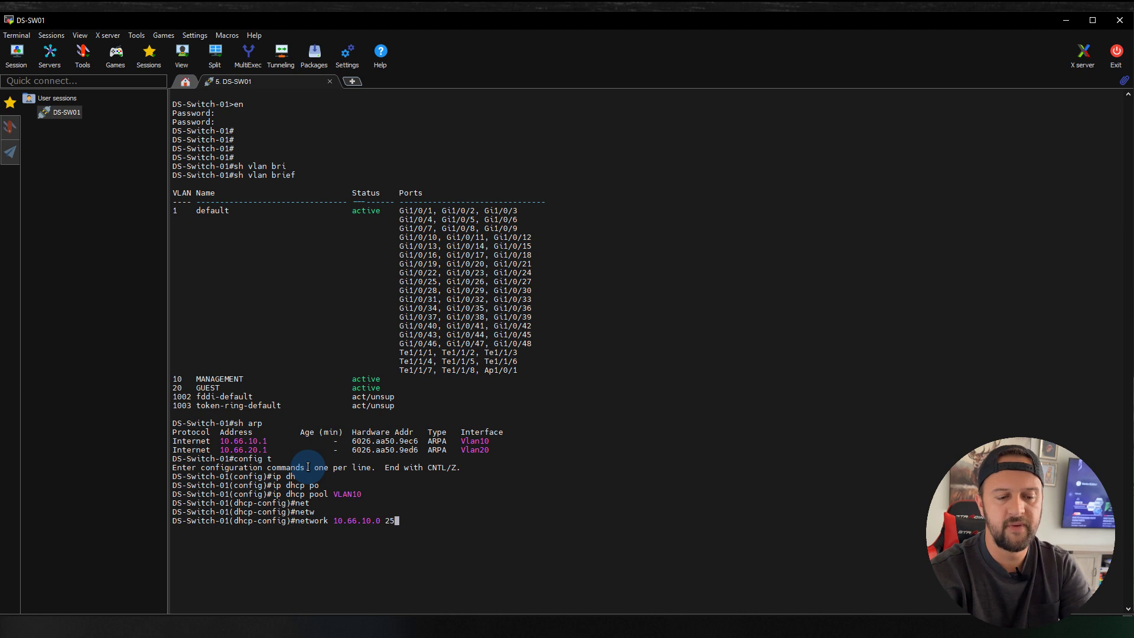
pyautogui.write('5.255.255')
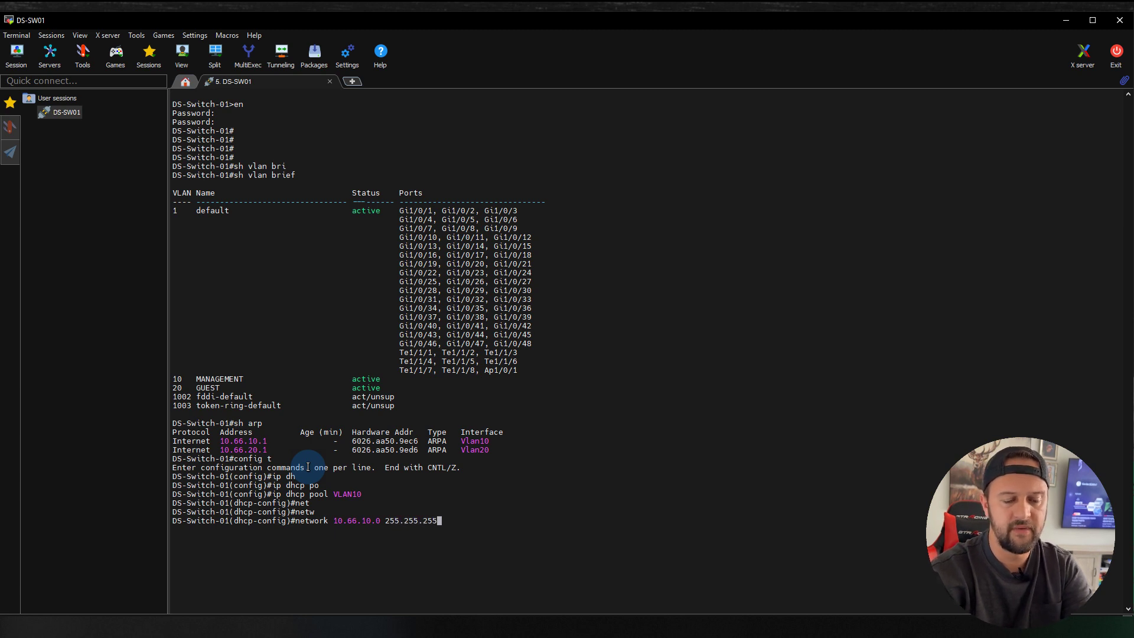
pyautogui.write('0')
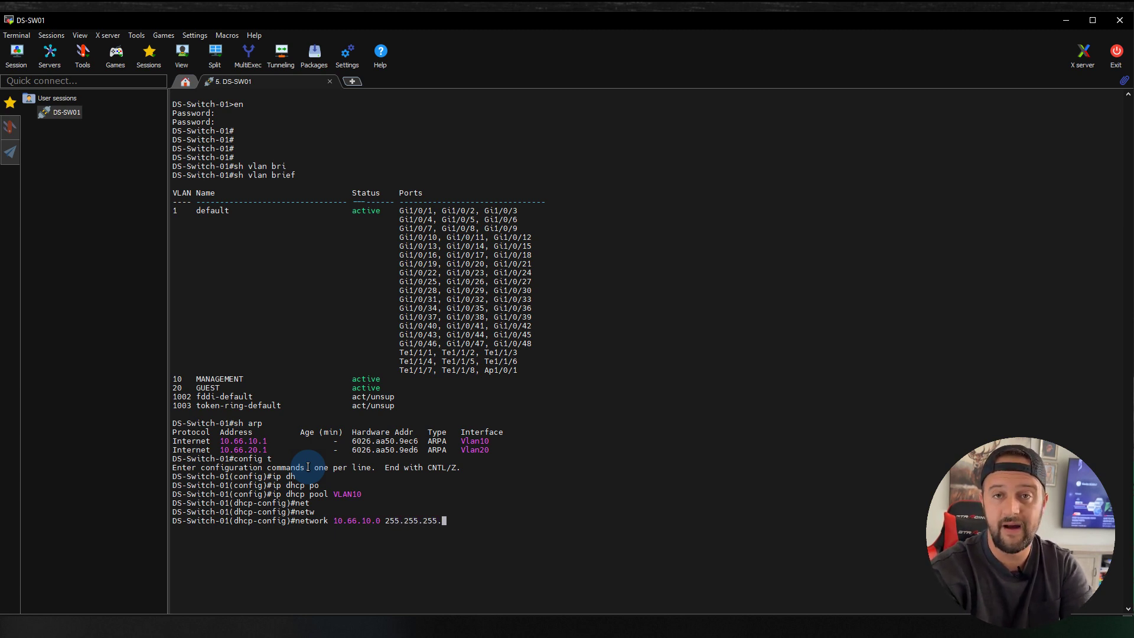
pyautogui.press('BackSpace')
pyautogui.press('BackSpace')
pyautogui.press('BackSpace')
pyautogui.press('BackSpace')
pyautogui.press('BackSpace')
pyautogui.press('BackSpace')
pyautogui.press('BackSpace')
pyautogui.press('BackSpace')
pyautogui.press('BackSpace')
pyautogui.press('BackSpace')
pyautogui.press('BackSpace')
pyautogui.press('BackSpace')
# Complete the VLAN10 pool's network statement with the /24 prefix length and run it
pyautogui.write('/24')
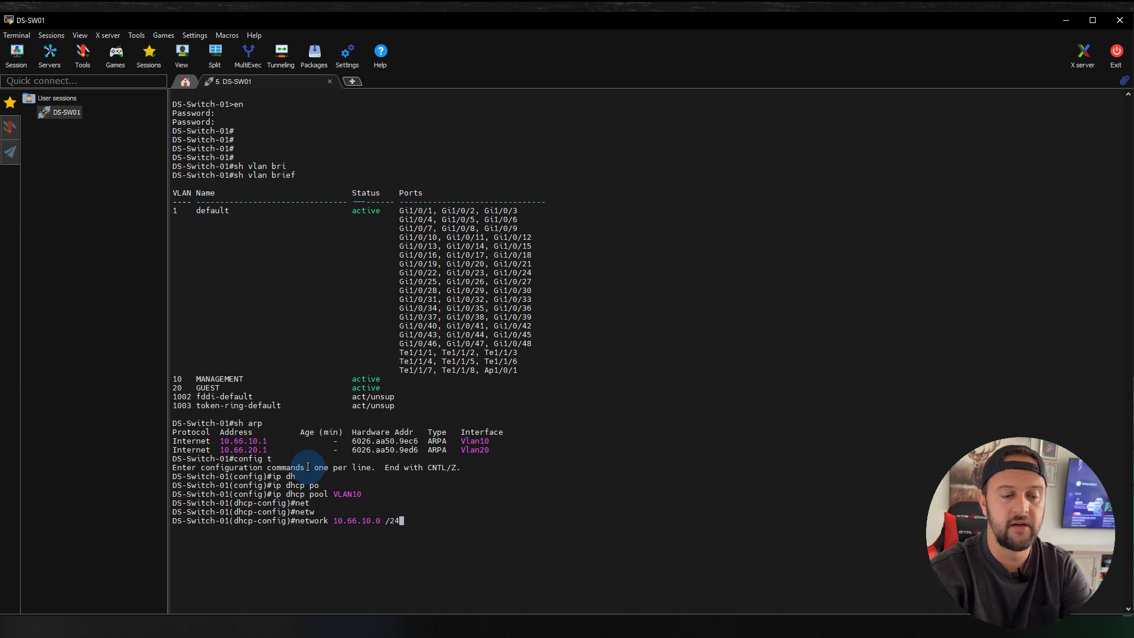
pyautogui.press('Return')
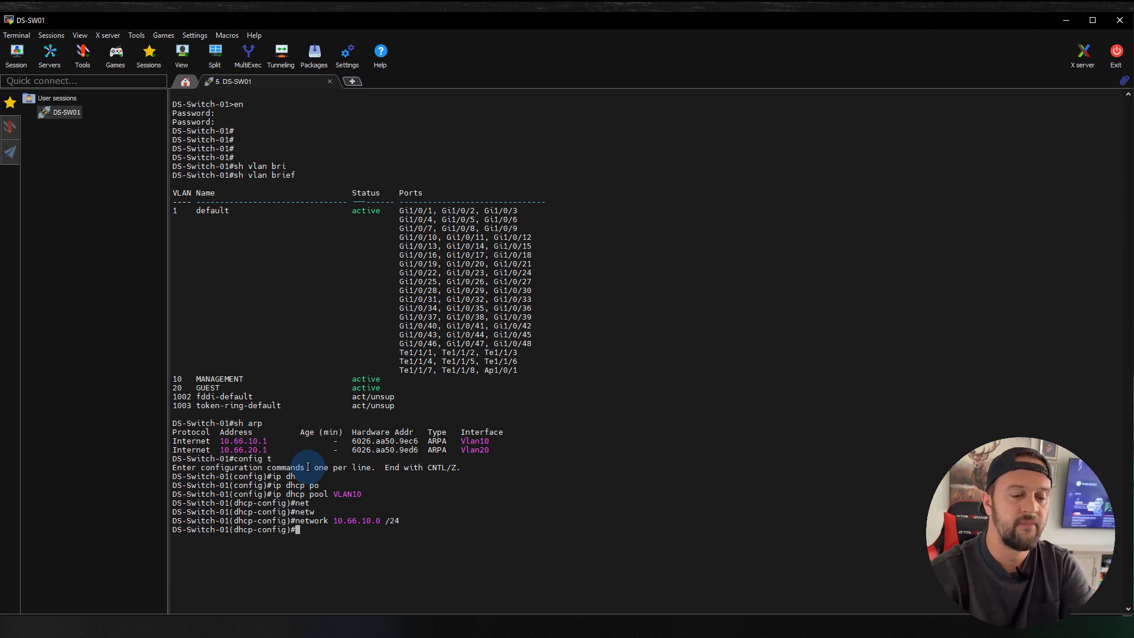
# Set the VLAN10 pool's default router to 10.66.10.1 and end the configuration session
pyautogui.write('def')
pyautogui.press('Tab')
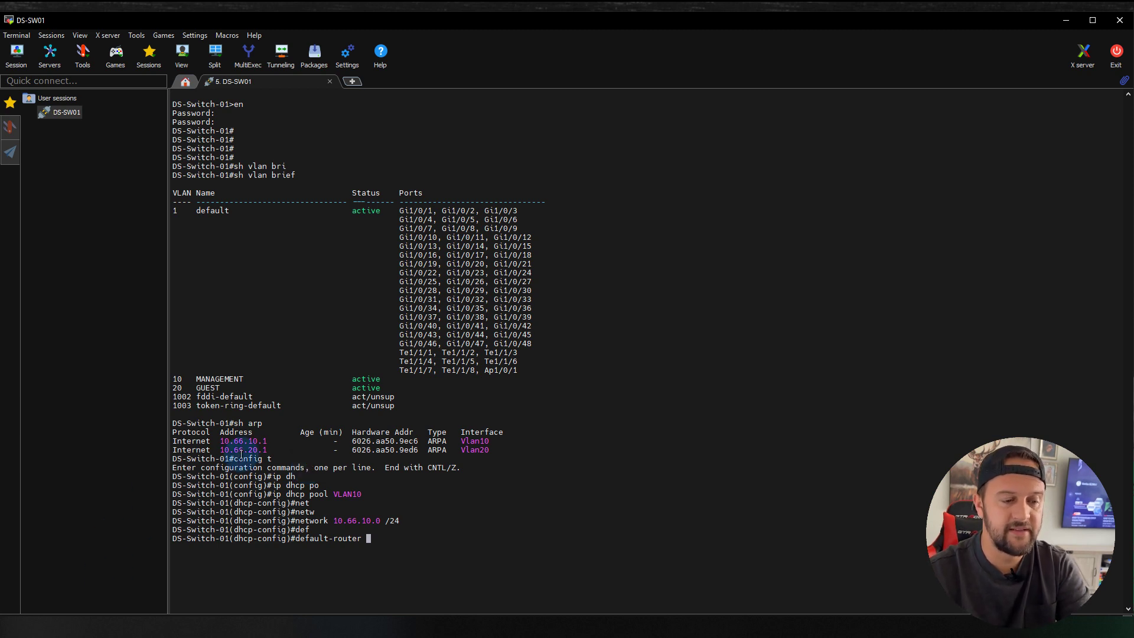
pyautogui.moveTo(220, 441); pyautogui.dragTo(267, 441)
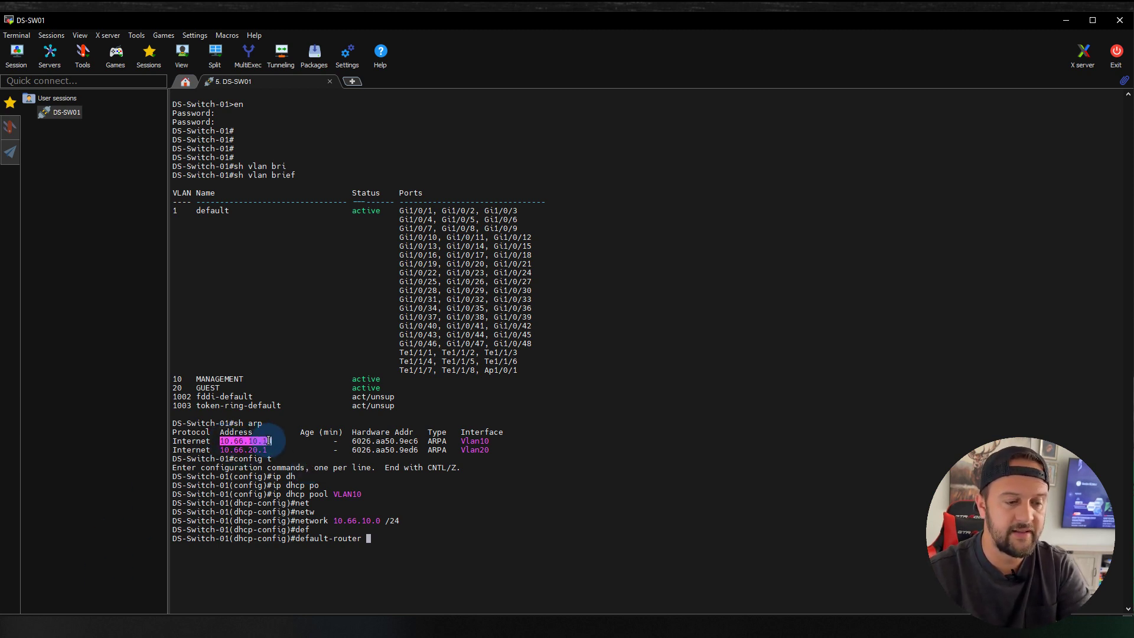
pyautogui.click(385, 535)
pyautogui.write('1')
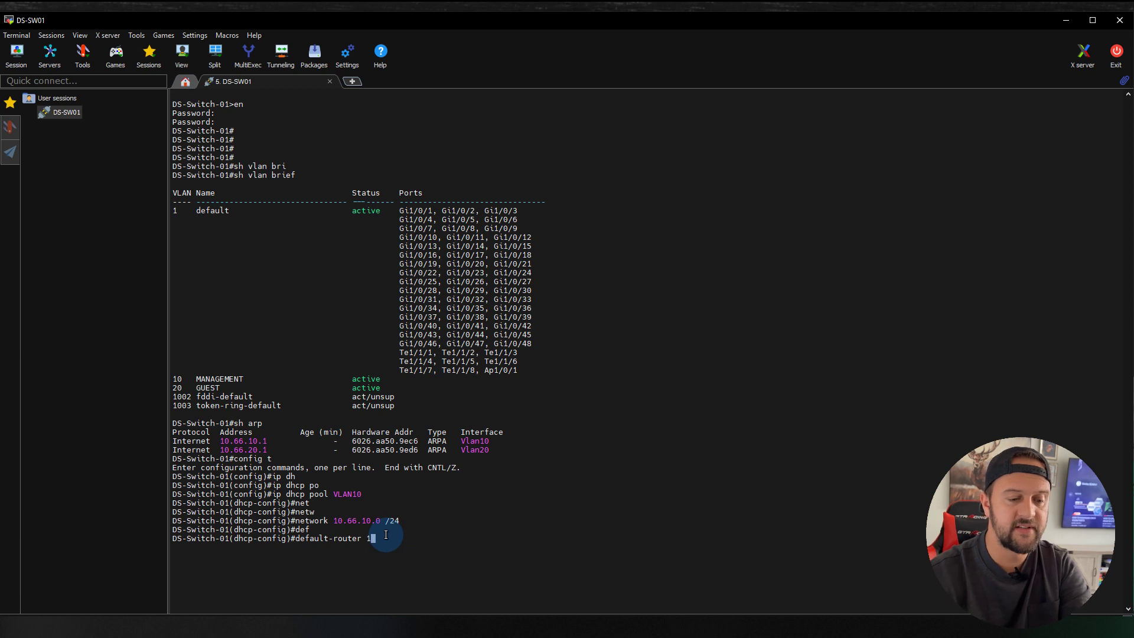
pyautogui.write('0.66.10.')
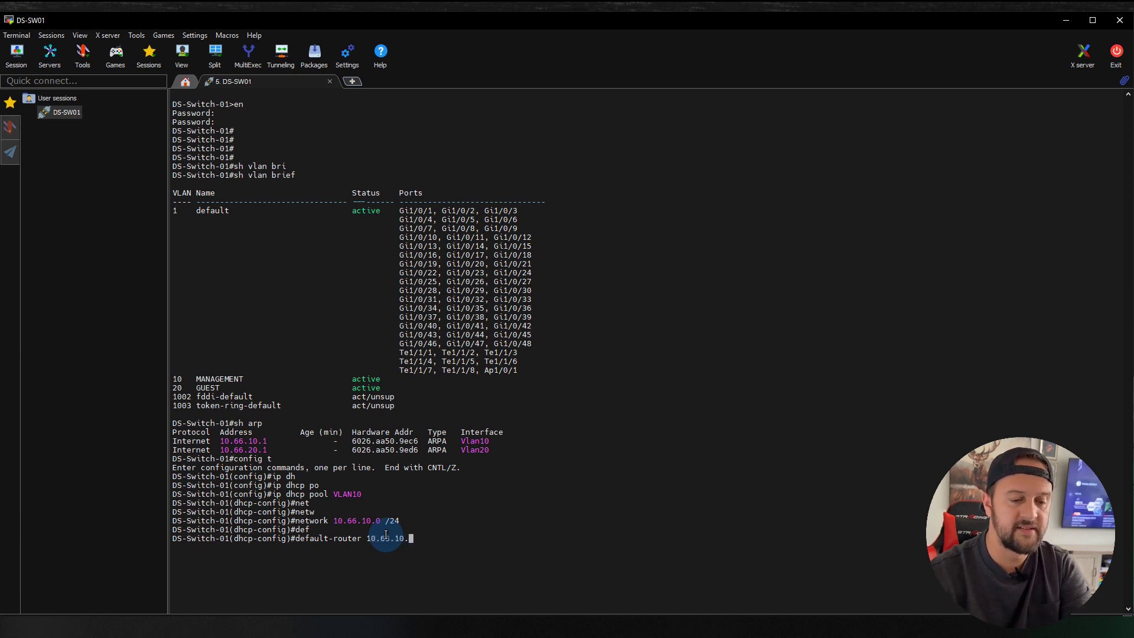
pyautogui.write('1')
pyautogui.press('Return')
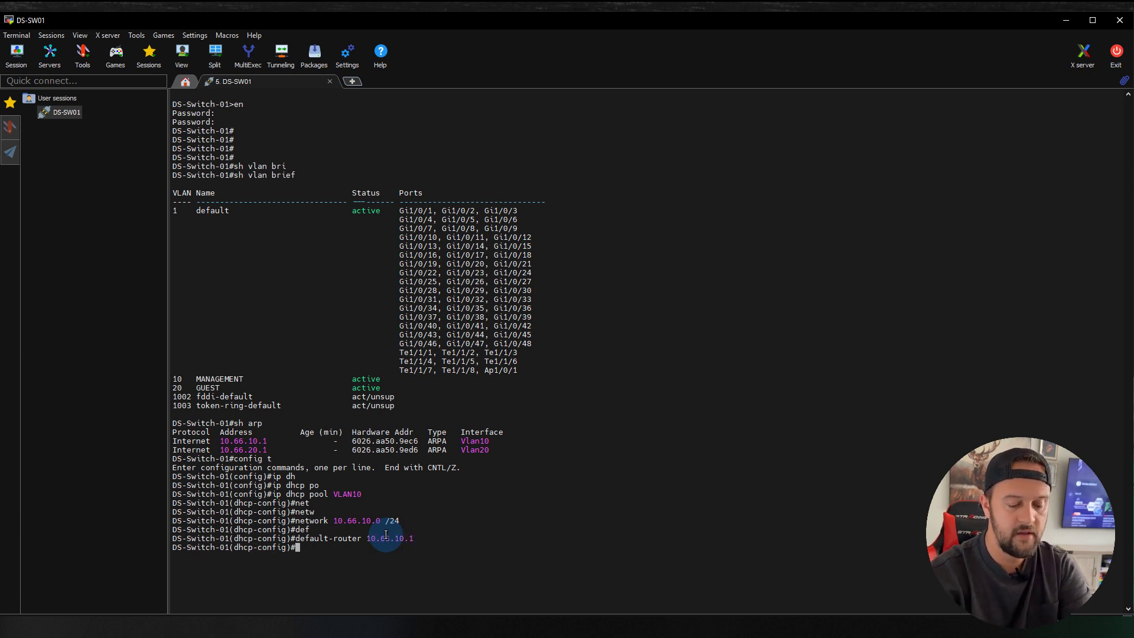
pyautogui.write('end')
pyautogui.press('Return')
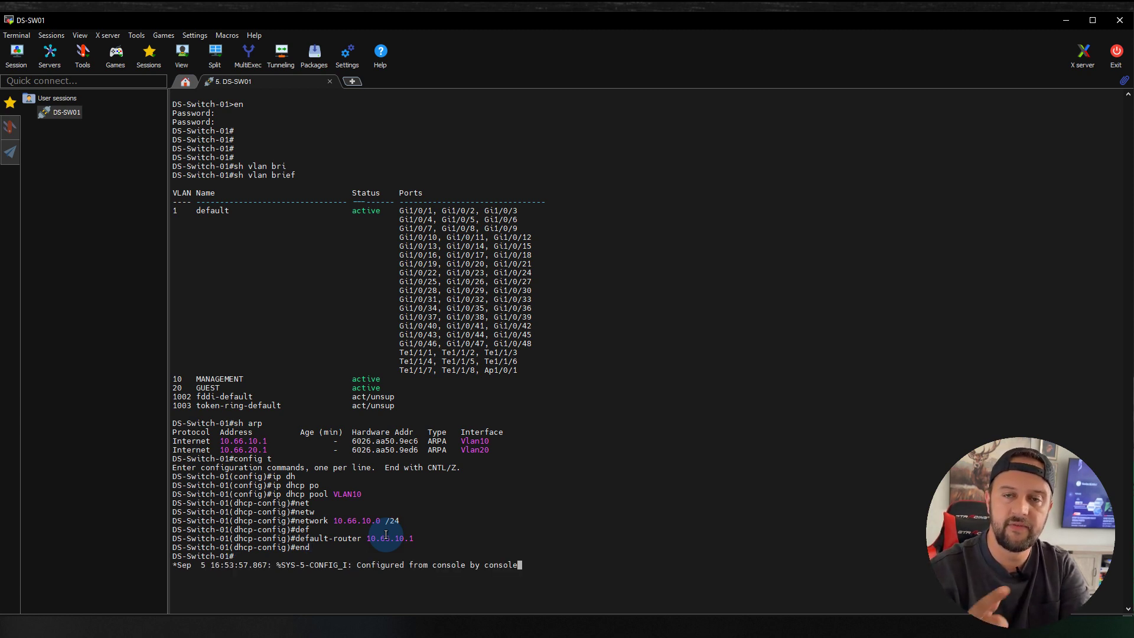
# Re-enter global configuration mode and create a second DHCP pool named VLAN20
pyautogui.press('Return')
pyautogui.write('config t')
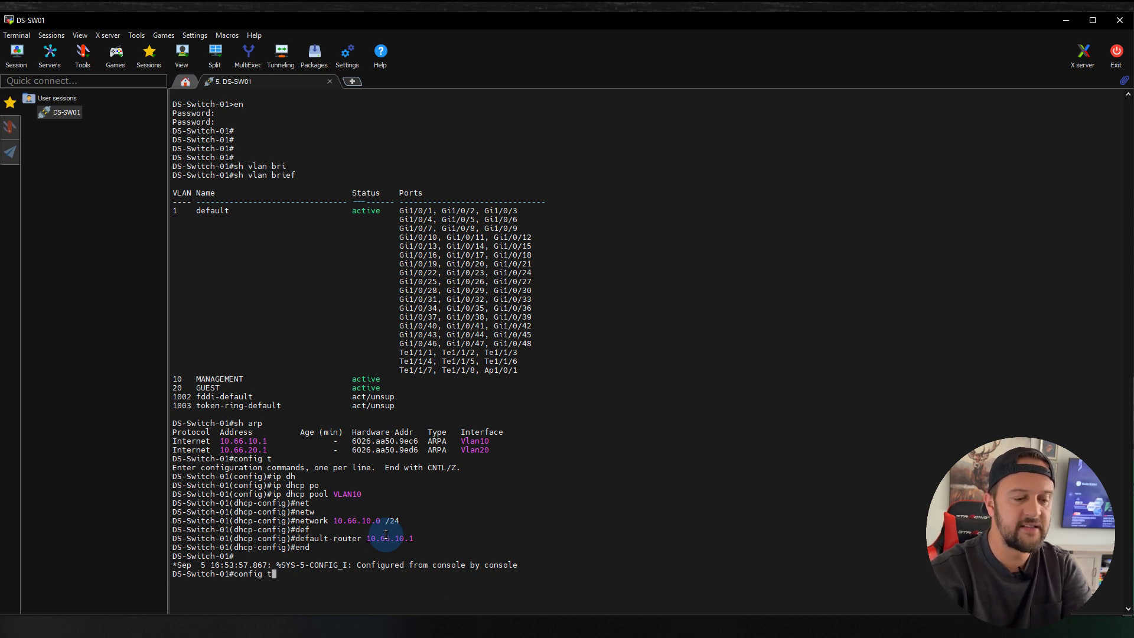
pyautogui.press('Return')
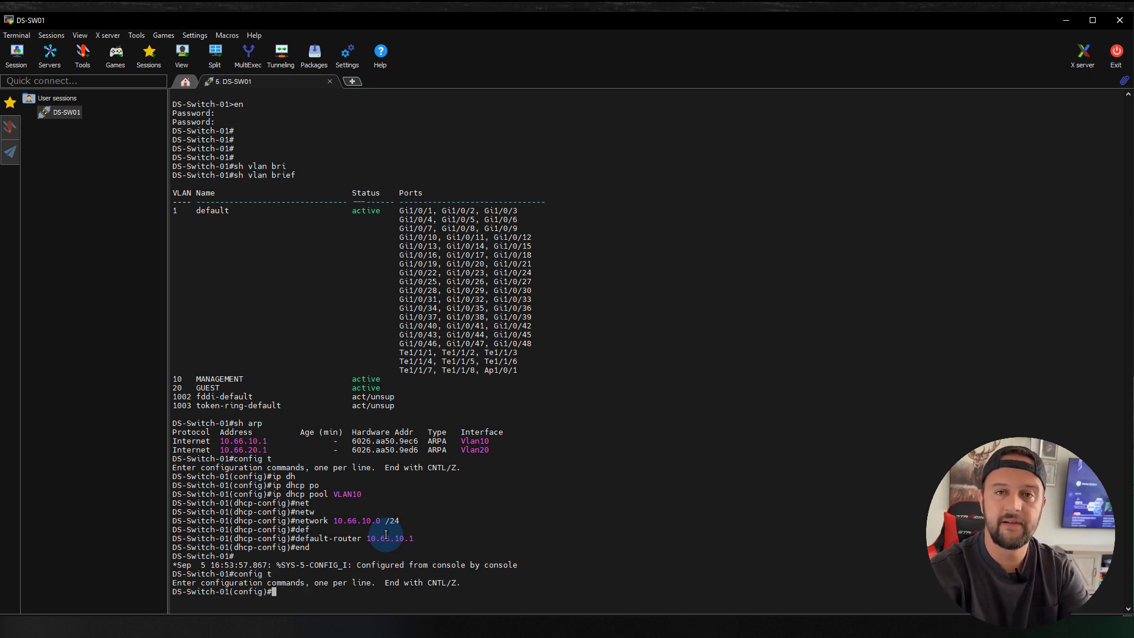
pyautogui.write('ip dh')
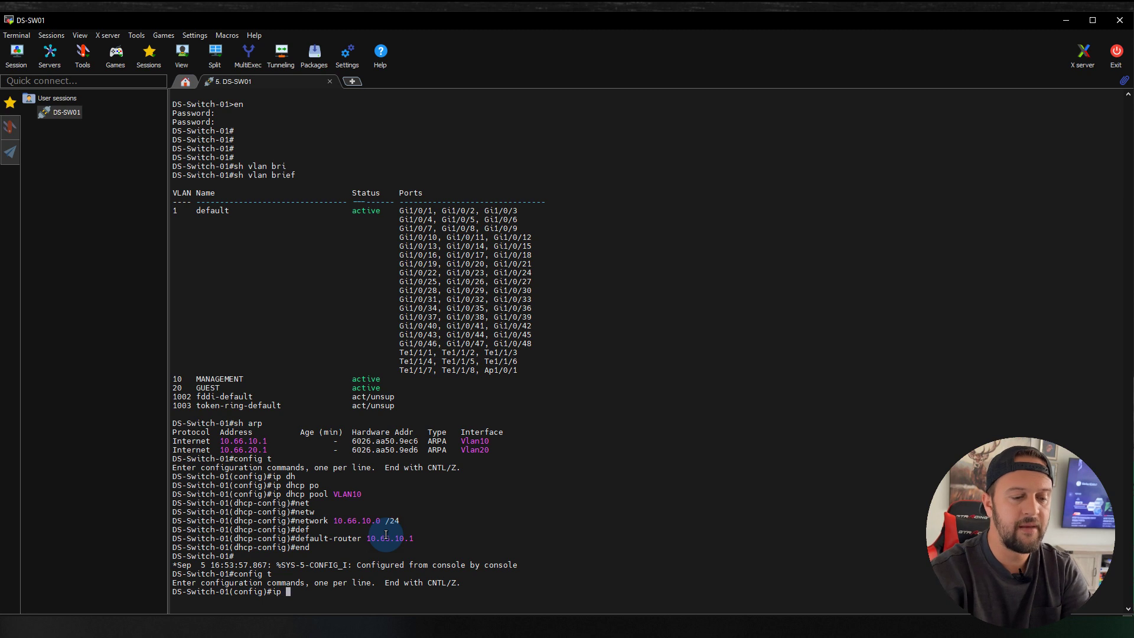
pyautogui.press('Tab')
pyautogui.write('po')
pyautogui.press('Tab')
pyautogui.press('Tab')
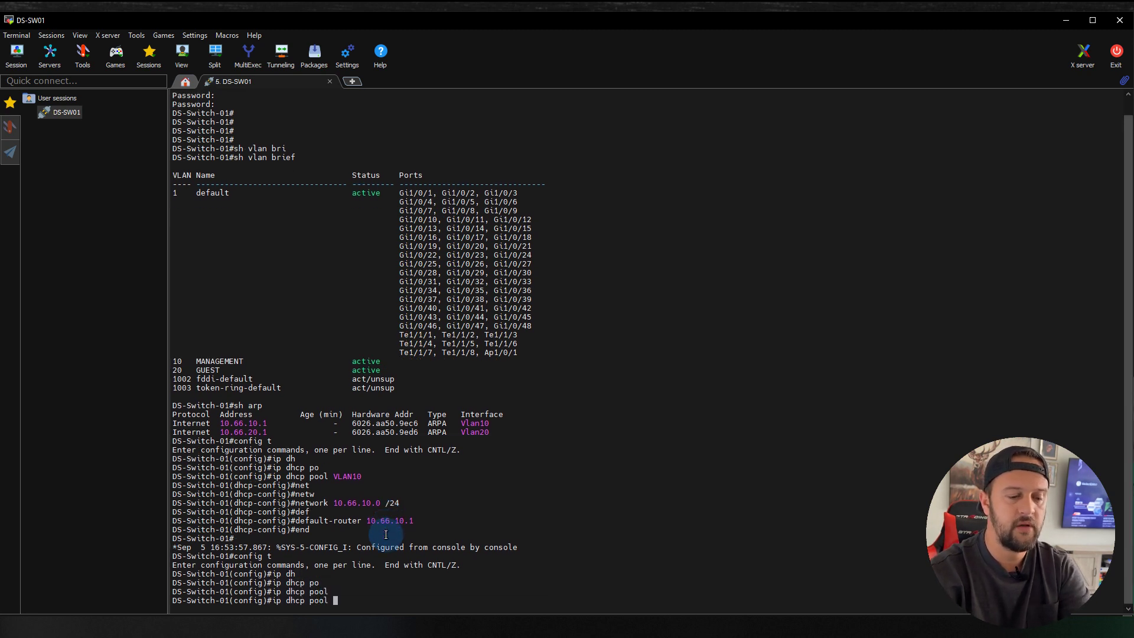
pyautogui.write('VLAN20')
pyautogui.press('Return')
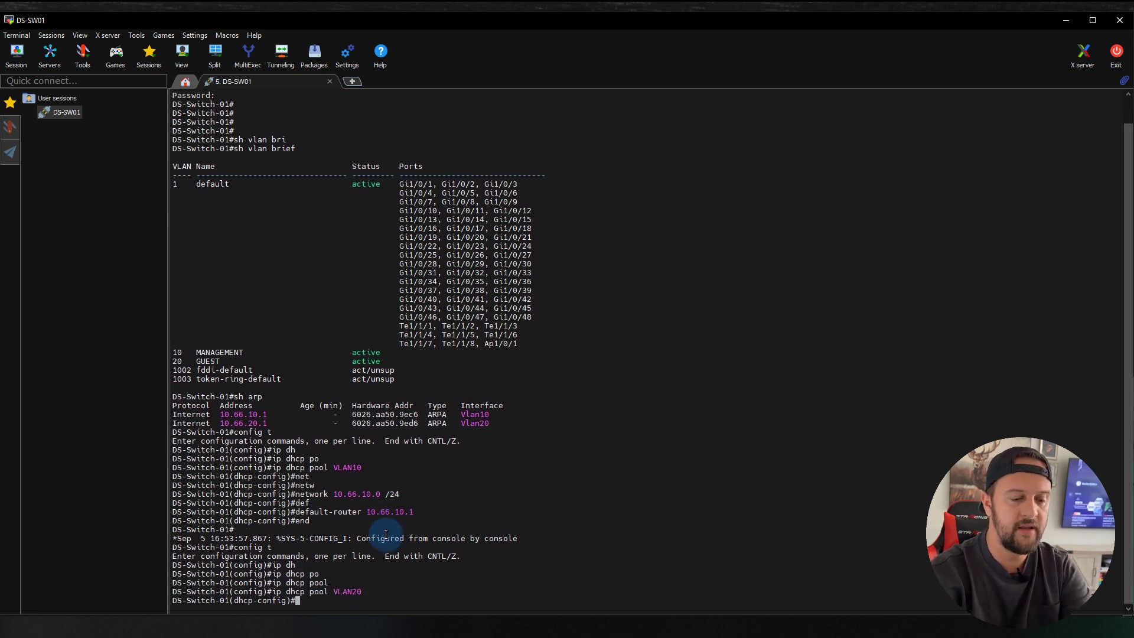
# Set the VLAN20 pool's network to 10.66.20.0 /24
pyautogui.write('net')
pyautogui.press('Tab')
pyautogui.write('w')
pyautogui.press('Tab')
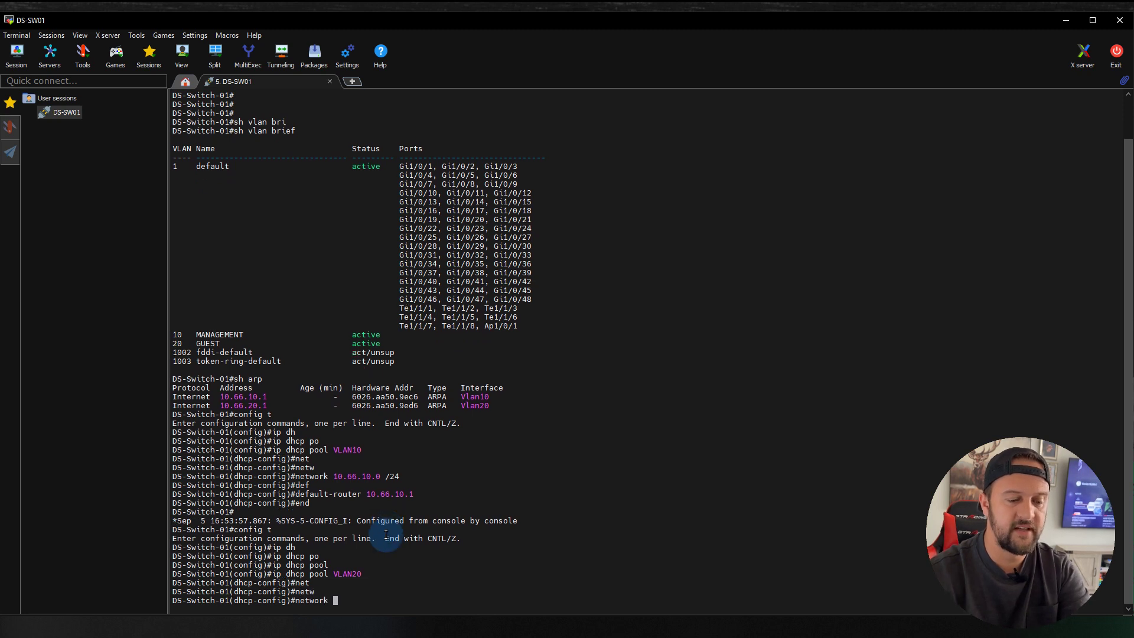
pyautogui.write('10.66.20.')
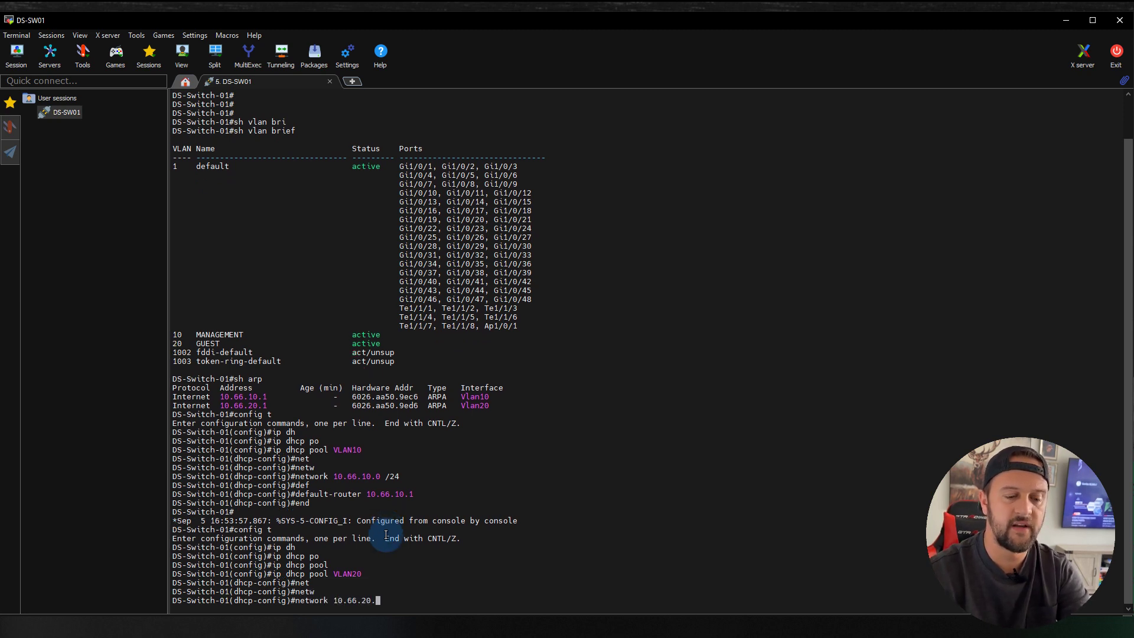
pyautogui.write('0 /24')
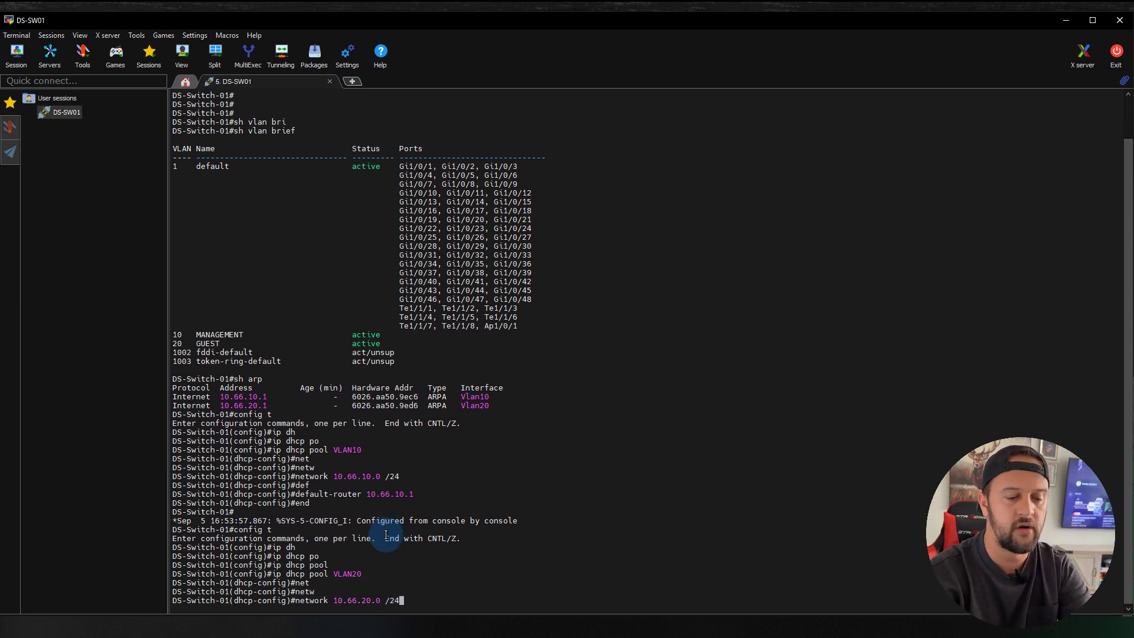
pyautogui.press('Return')
# Set the VLAN20 pool's default router to 10.66.20.1 and end the configuration session
pyautogui.write('def')
pyautogui.press('Tab')
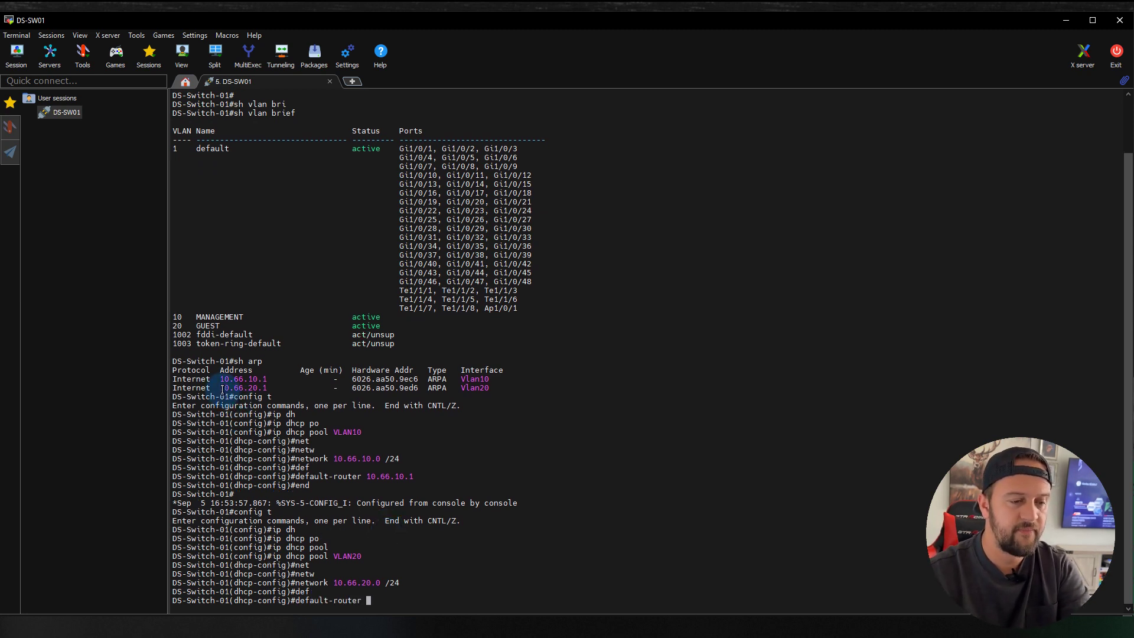
pyautogui.moveTo(221, 388); pyautogui.dragTo(267, 388)
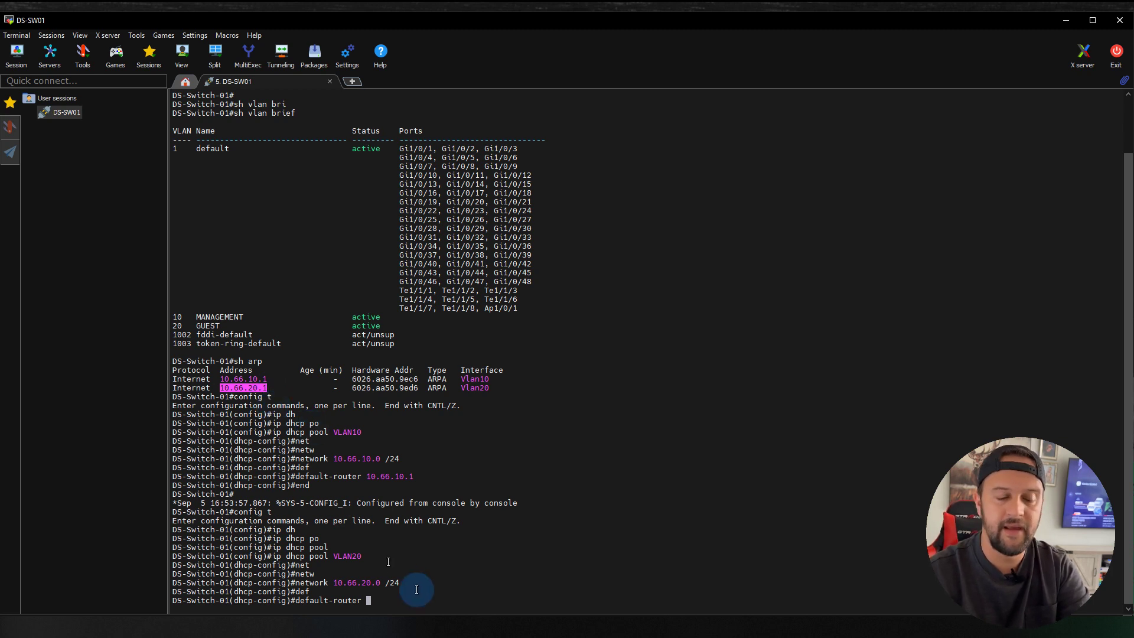
pyautogui.click(438, 598)
pyautogui.write('10.66')
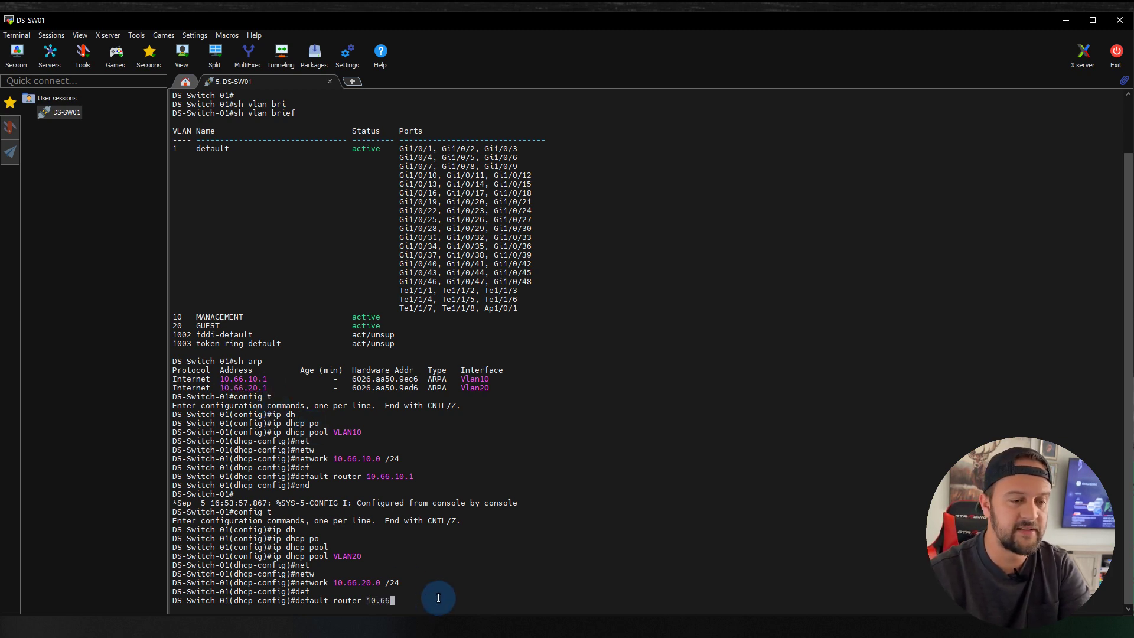
pyautogui.write('.20.1')
pyautogui.press('Return')
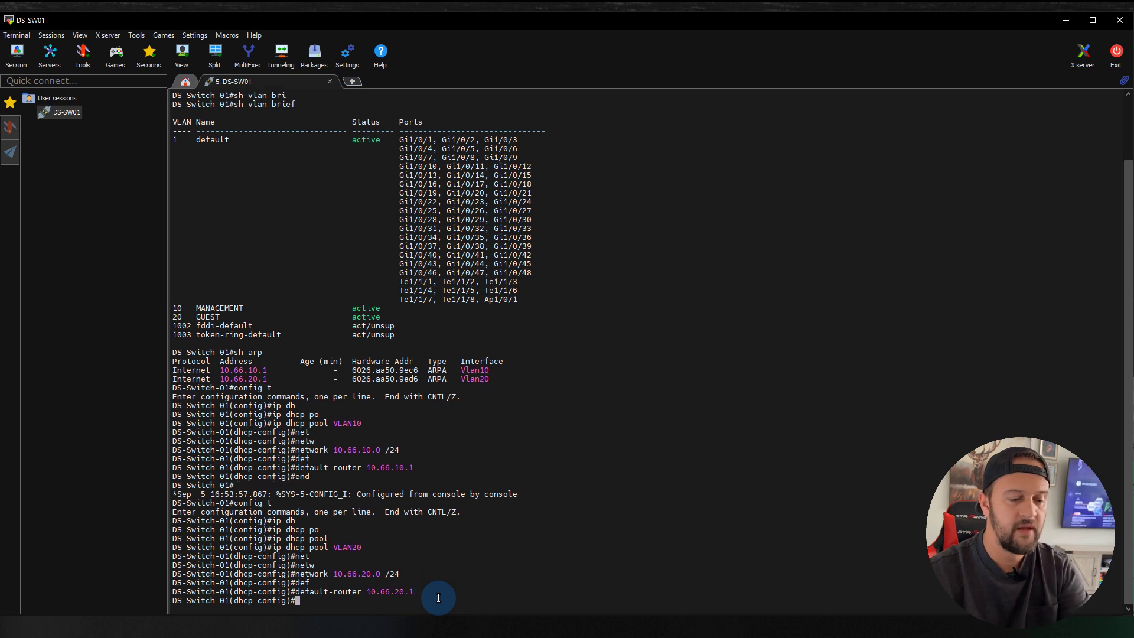
pyautogui.write('end')
pyautogui.press('Return')
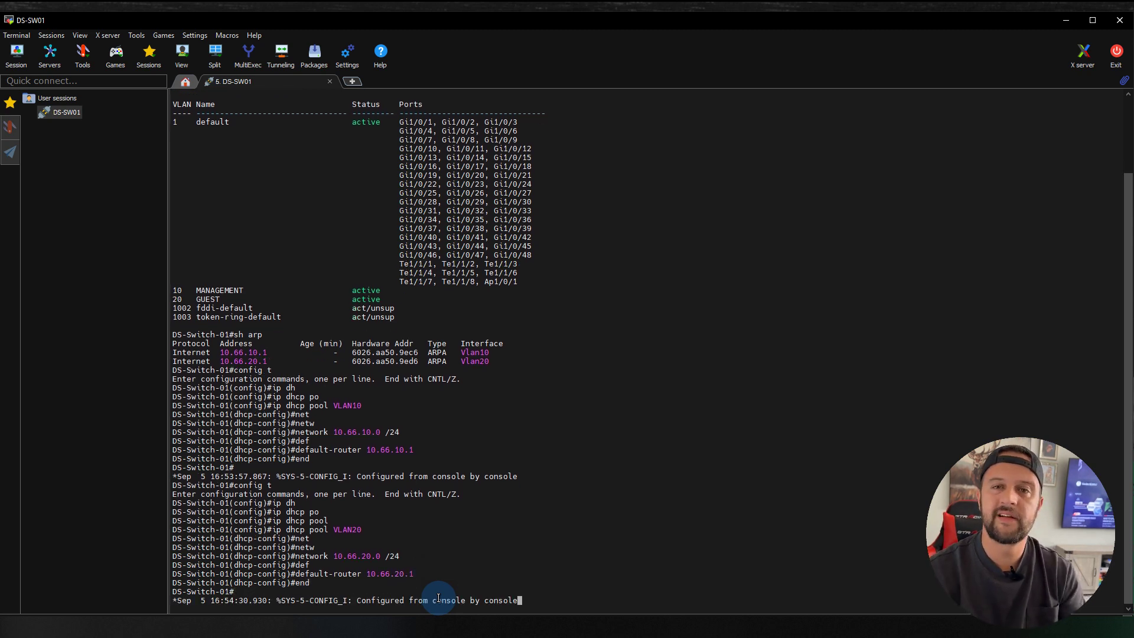
pyautogui.press('Return')
pyautogui.press('Return')
pyautogui.press('Return')
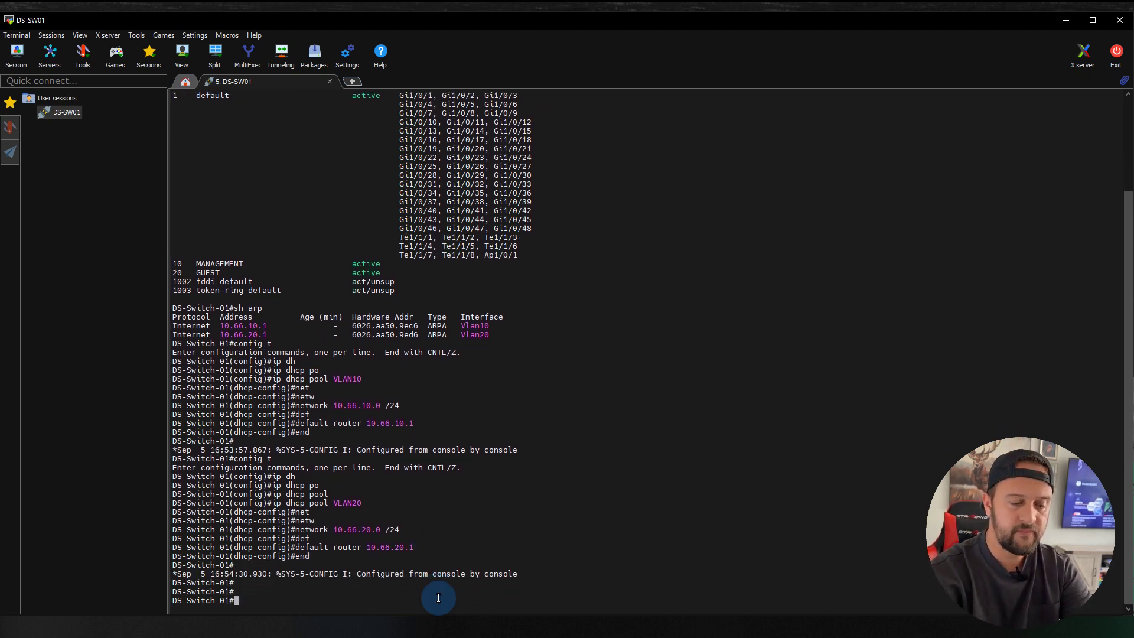
# Try to filter the running configuration with the command "show run | ip dhcp pool"
pyautogui.write('show run | ')
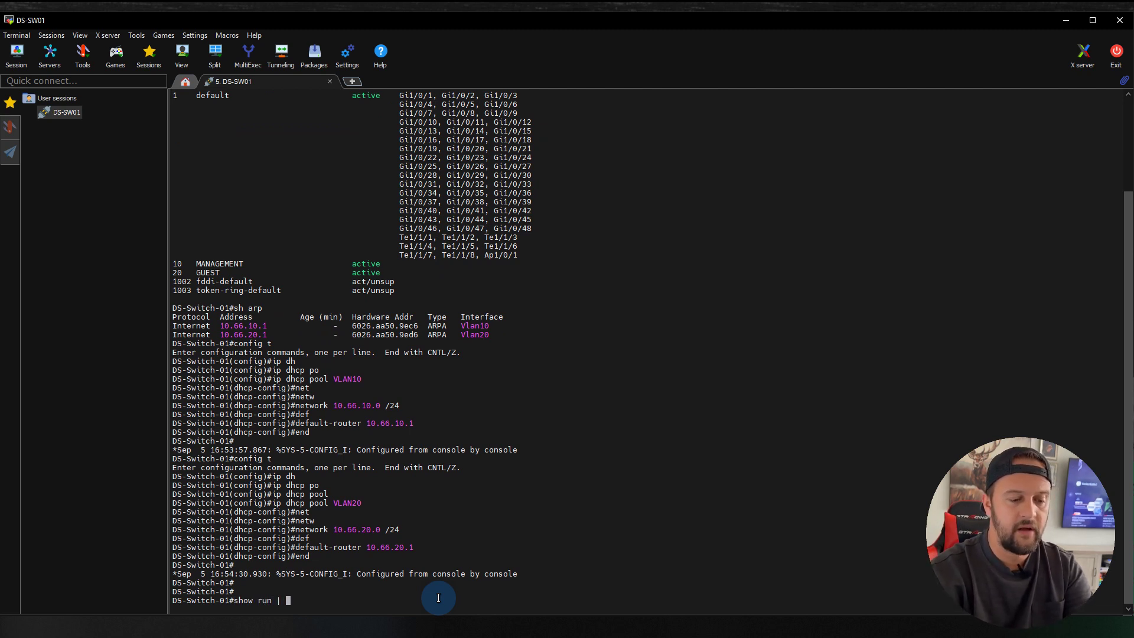
pyautogui.write('ip dhcp po')
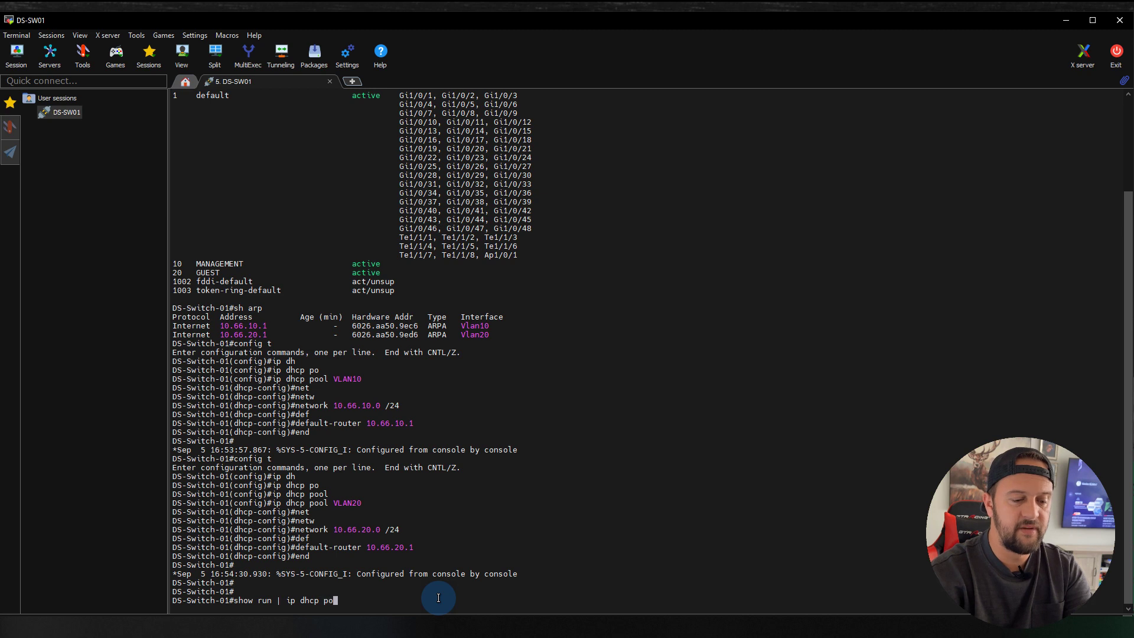
pyautogui.write('ol')
pyautogui.press('Return')
# Try the running-configuration filter again, shortened to "show run | ip dhcp"
pyautogui.press('Up')
pyautogui.press('BackSpace')
pyautogui.press('BackSpace')
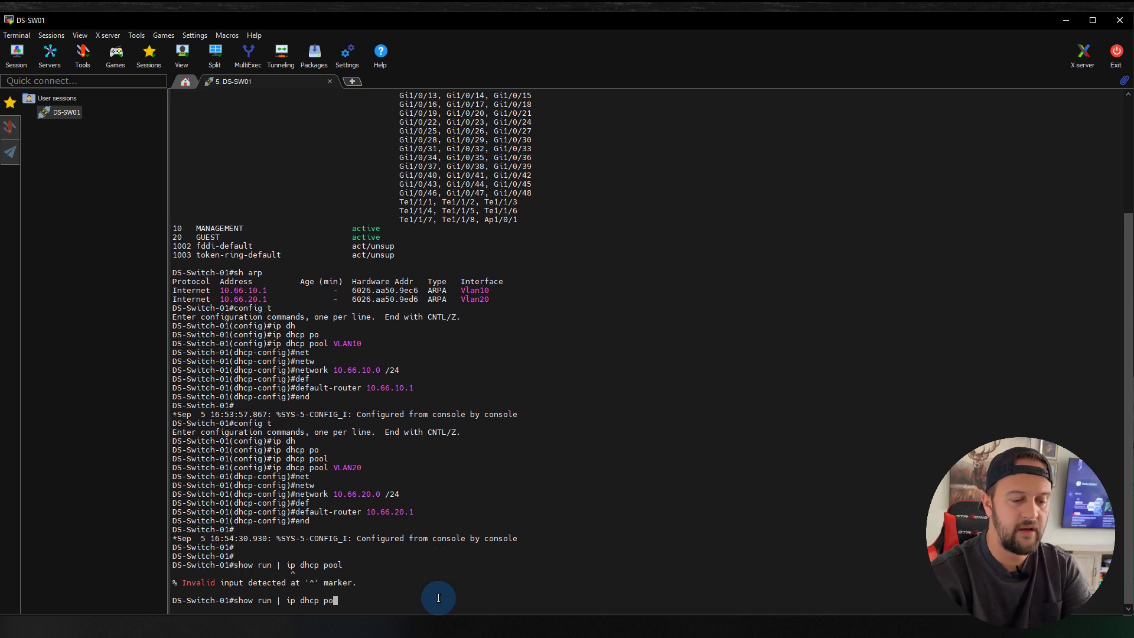
pyautogui.press('BackSpace')
pyautogui.press('BackSpace')
pyautogui.press('BackSpace')
pyautogui.press('BackSpace')
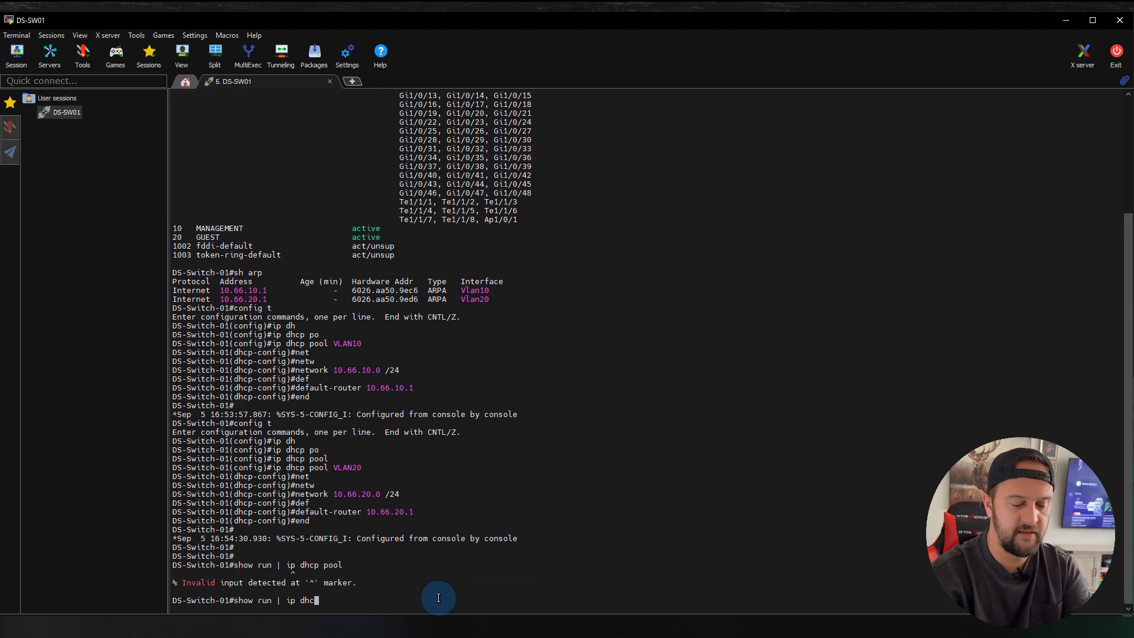
pyautogui.write('p')
pyautogui.press('Return')
# Try filtering the running configuration with only the word dhcp, as "show run | dhcp"
pyautogui.press('Up')
pyautogui.press('BackSpace')
pyautogui.press('BackSpace')
pyautogui.press('BackSpace')
pyautogui.press('BackSpace')
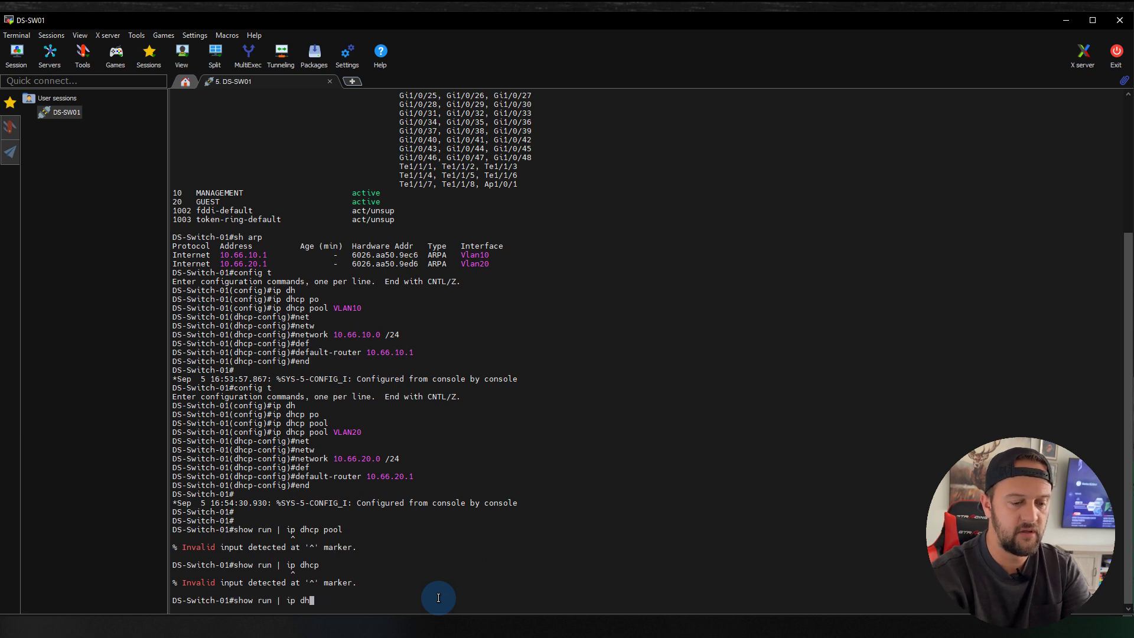
pyautogui.press('BackSpace')
pyautogui.press('BackSpace')
pyautogui.press('BackSpace')
pyautogui.write('dhcp')
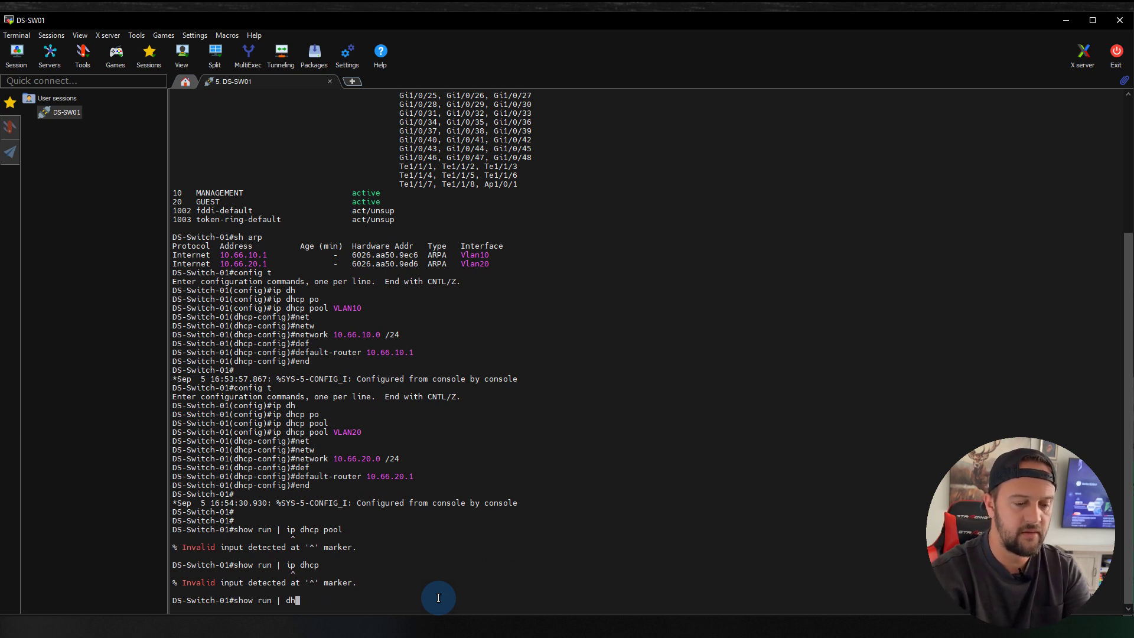
pyautogui.press('Return')
# List the running configuration's DHCP lines by running "show run | include ip dhcp"
pyautogui.press('Up')
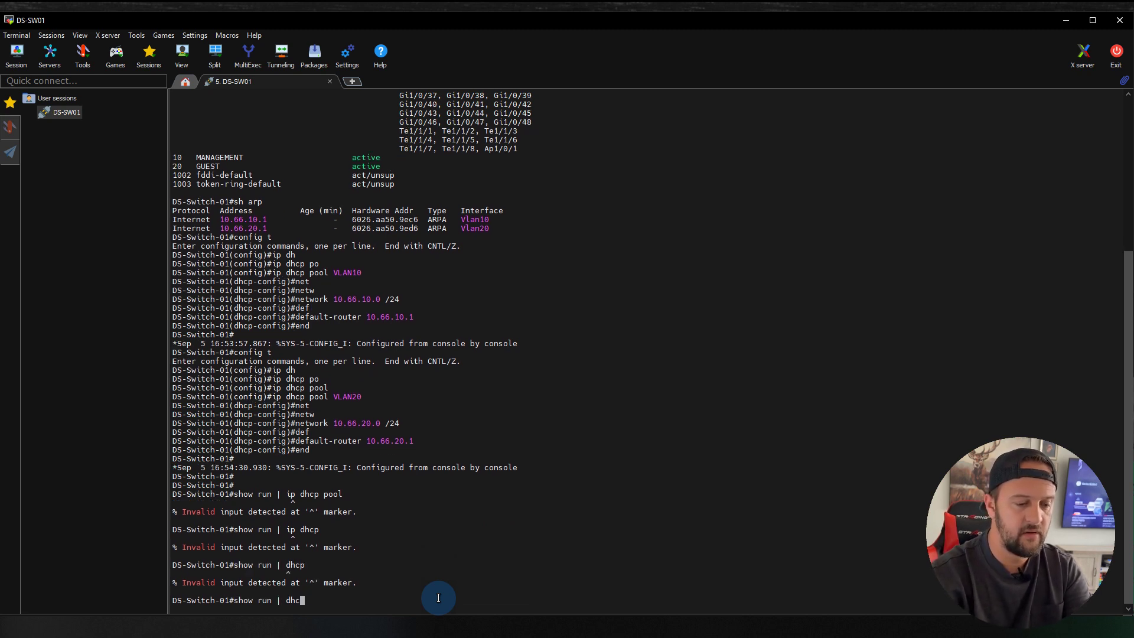
pyautogui.write('pool,')
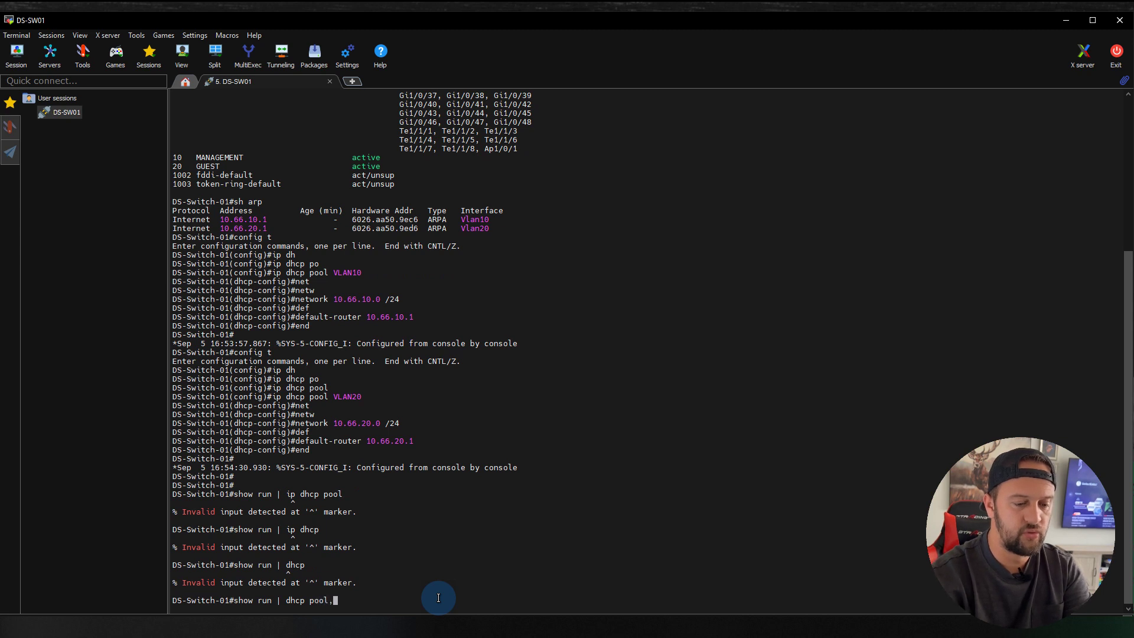
pyautogui.press('BackSpace')
pyautogui.press('BackSpace')
pyautogui.press('BackSpace')
pyautogui.press('BackSpace')
pyautogui.press('BackSpace')
pyautogui.press('BackSpace')
pyautogui.press('BackSpace')
pyautogui.press('BackSpace')
pyautogui.press('BackSpace')
pyautogui.write('inc')
pyautogui.press('Tab')
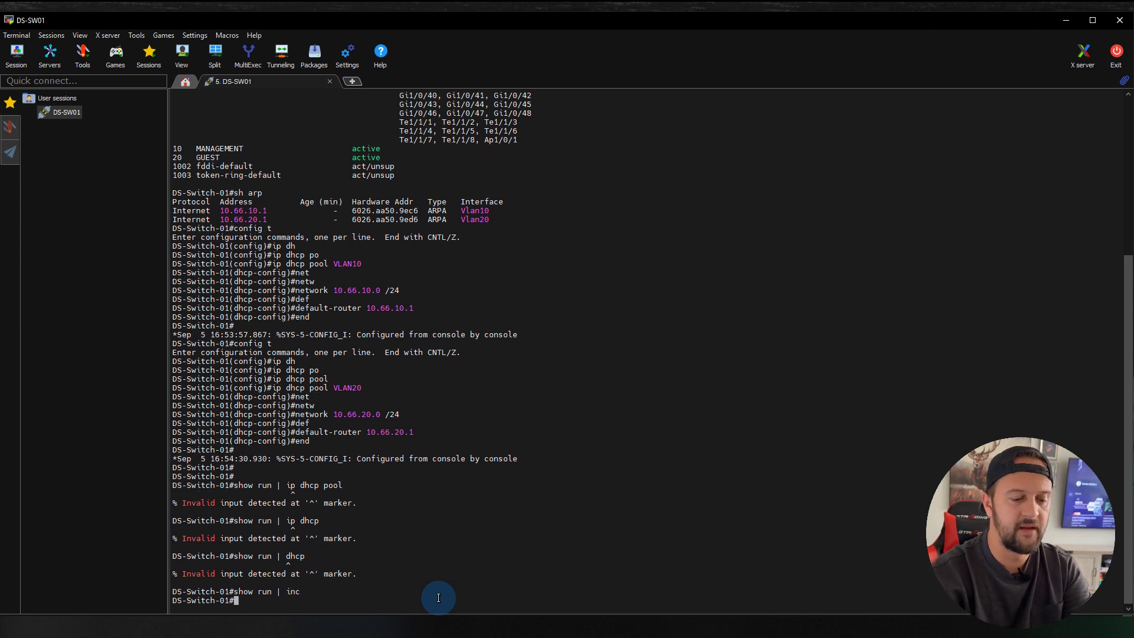
pyautogui.write('ip dhcp')
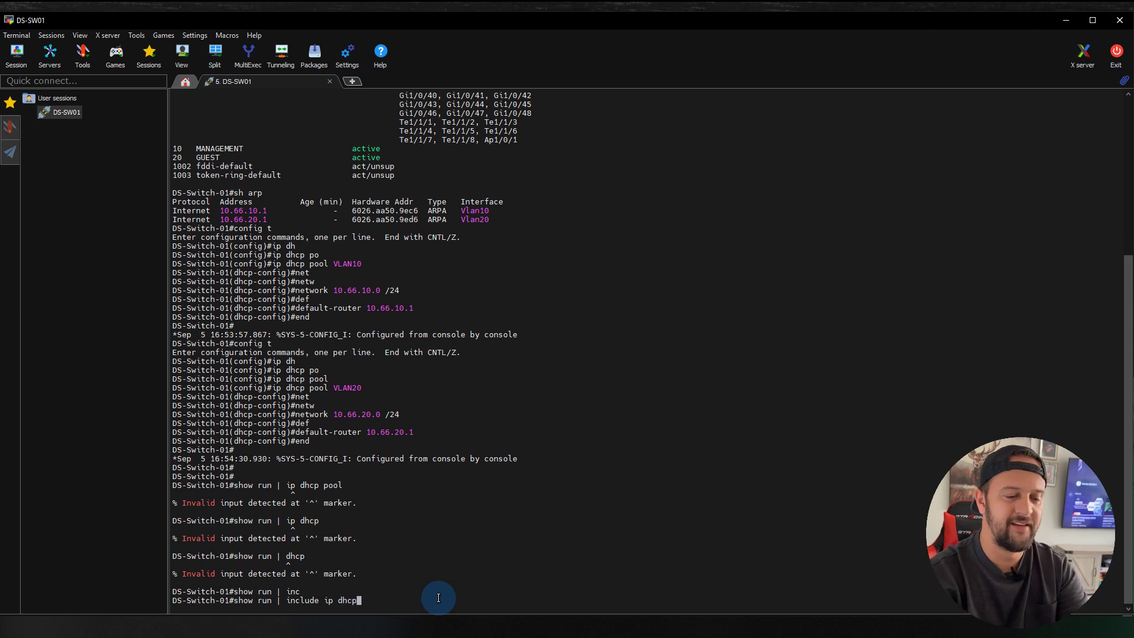
pyautogui.press('Return')
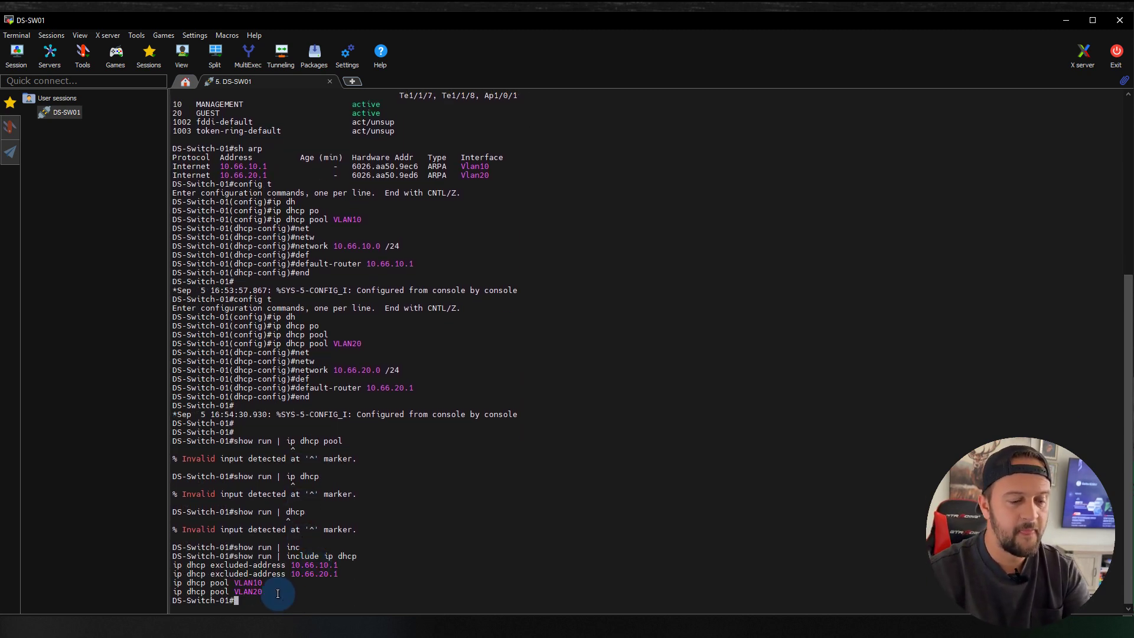
# Highlight the DHCP lines in the filtered output, then only the excluded-address line for 10.66.10.1, and clear the selection
pyautogui.moveTo(269, 596); pyautogui.dragTo(171, 566)
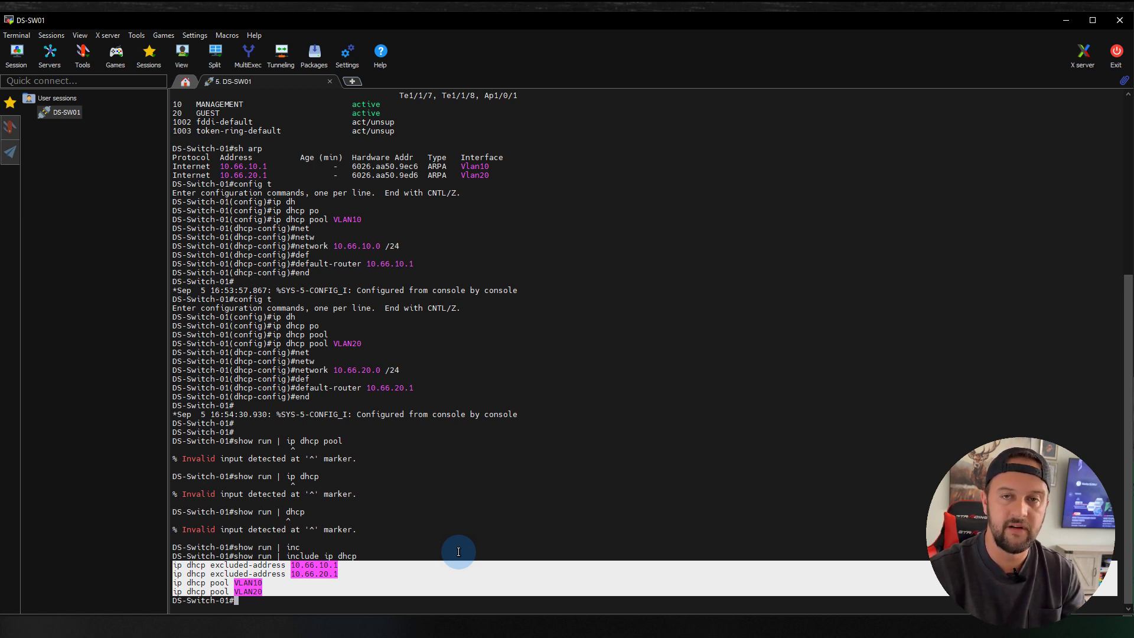
pyautogui.click(435, 572)
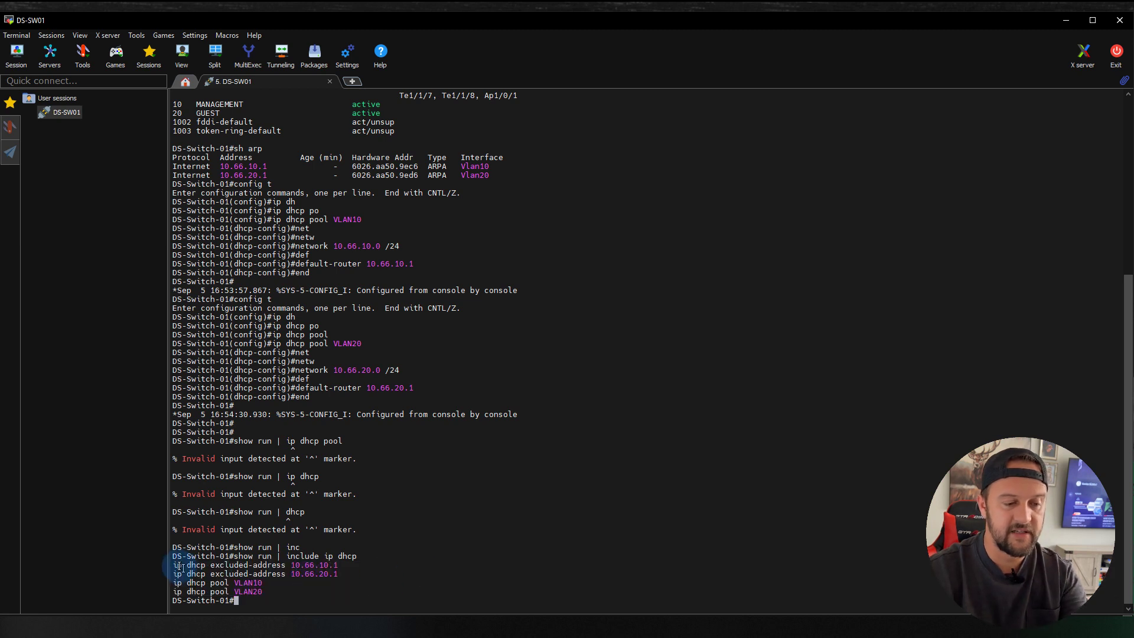
pyautogui.moveTo(174, 566); pyautogui.dragTo(335, 565)
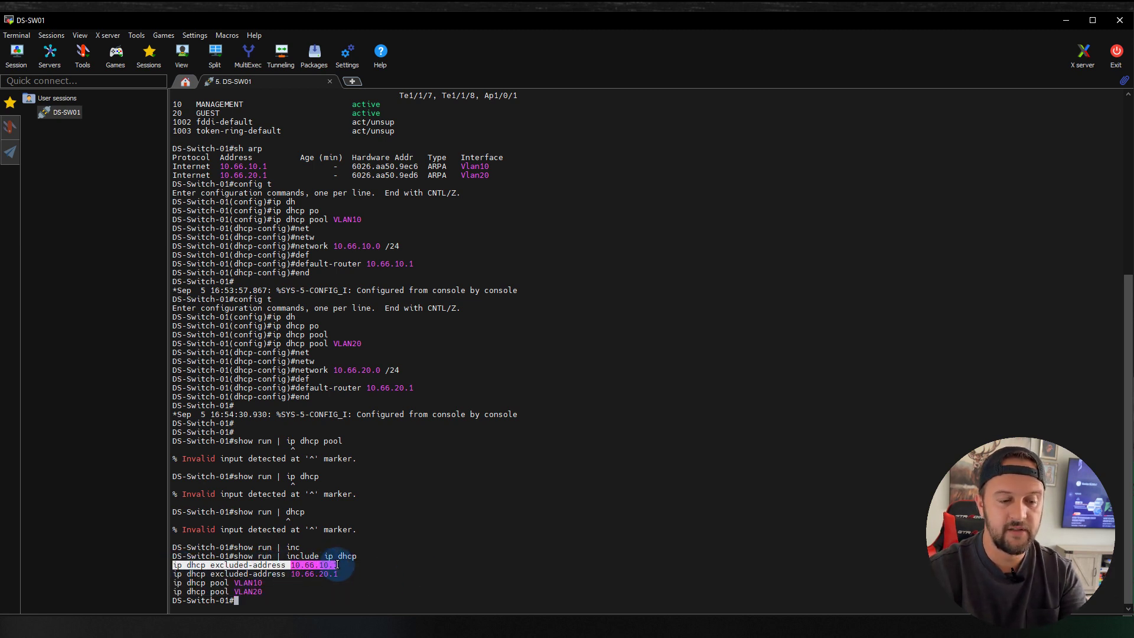
pyautogui.click(378, 586)
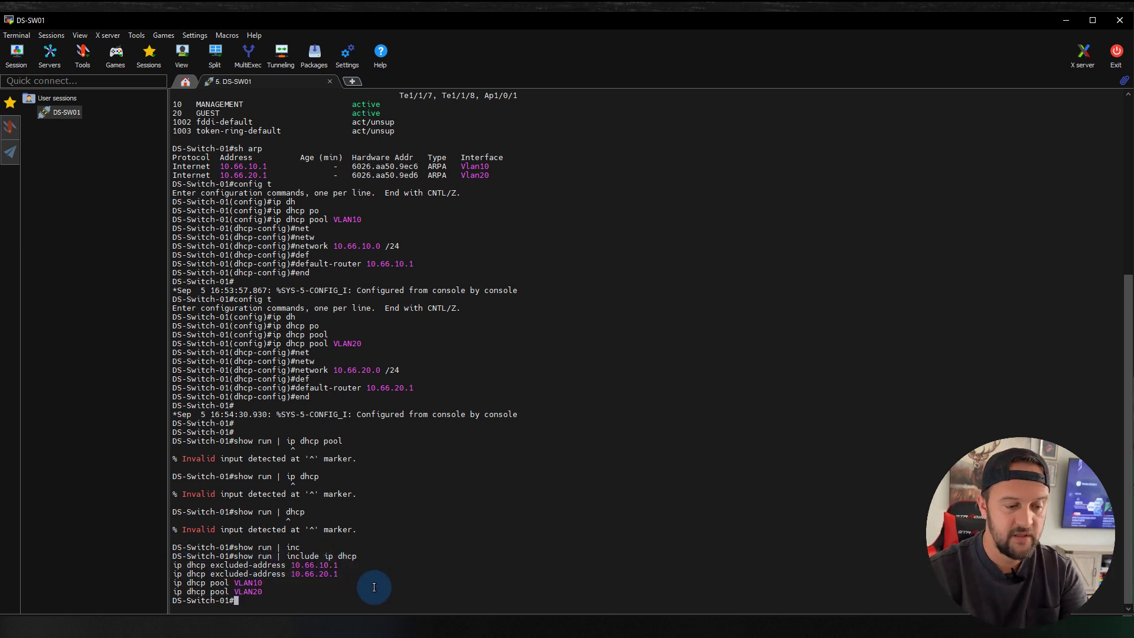
# Enter global configuration mode, exclude the address 10.66.10.100 from DHCP and end the configuration session
pyautogui.write('config t')
pyautogui.press('Return')
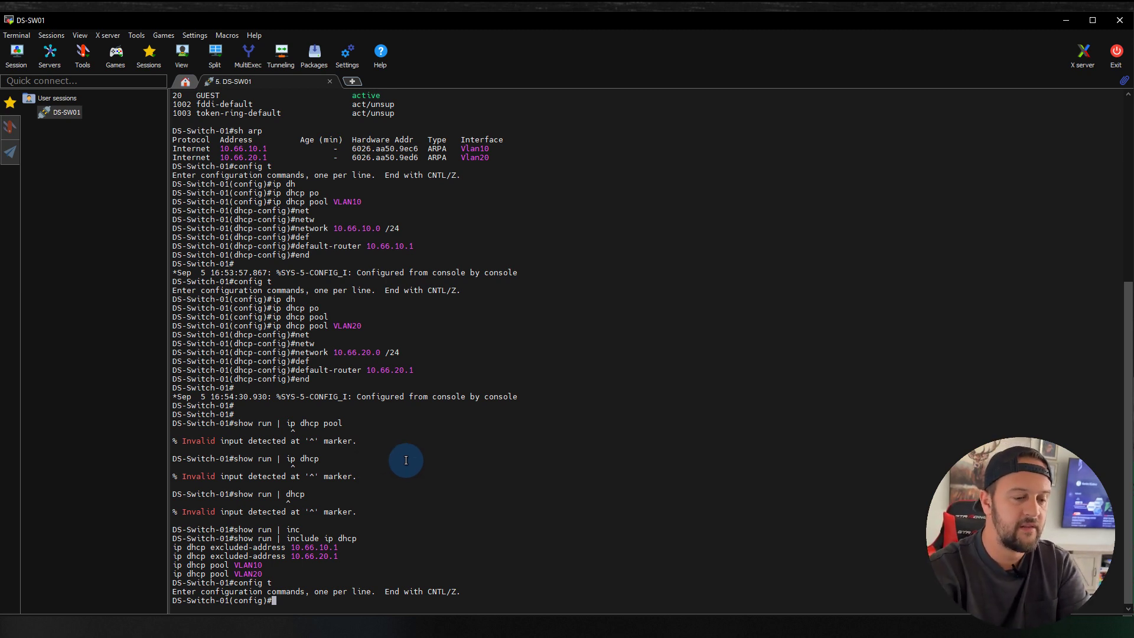
pyautogui.write('ip a')
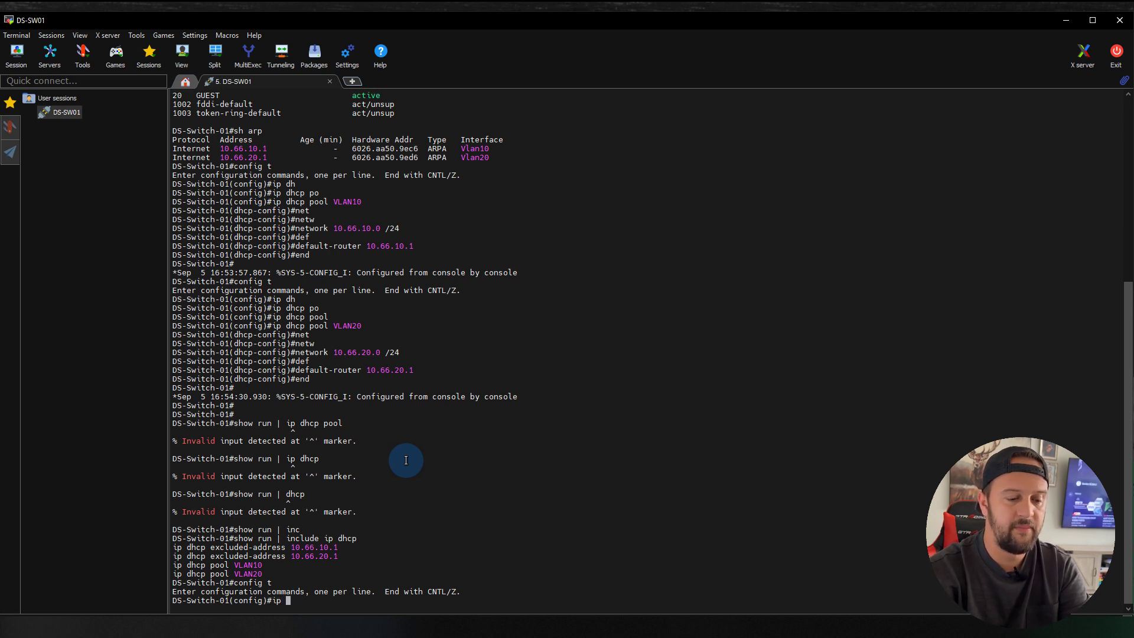
pyautogui.write('dhj')
pyautogui.press('Tab')
pyautogui.press('BackSpace')
pyautogui.press('Tab')
pyautogui.write('ex')
pyautogui.press('Tab')
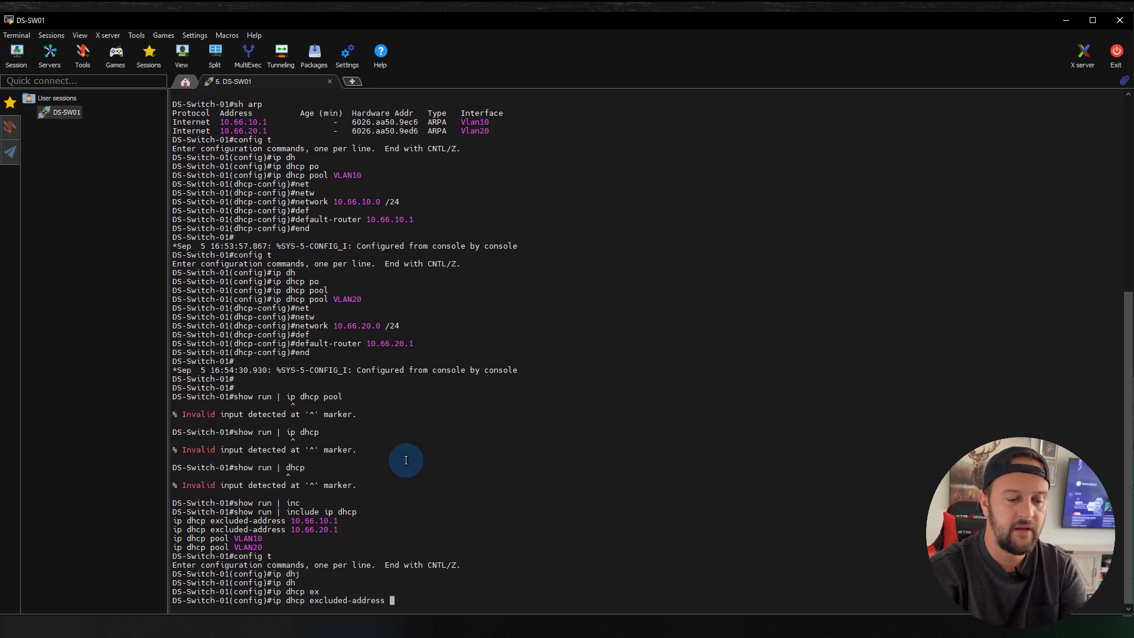
pyautogui.write('10.')
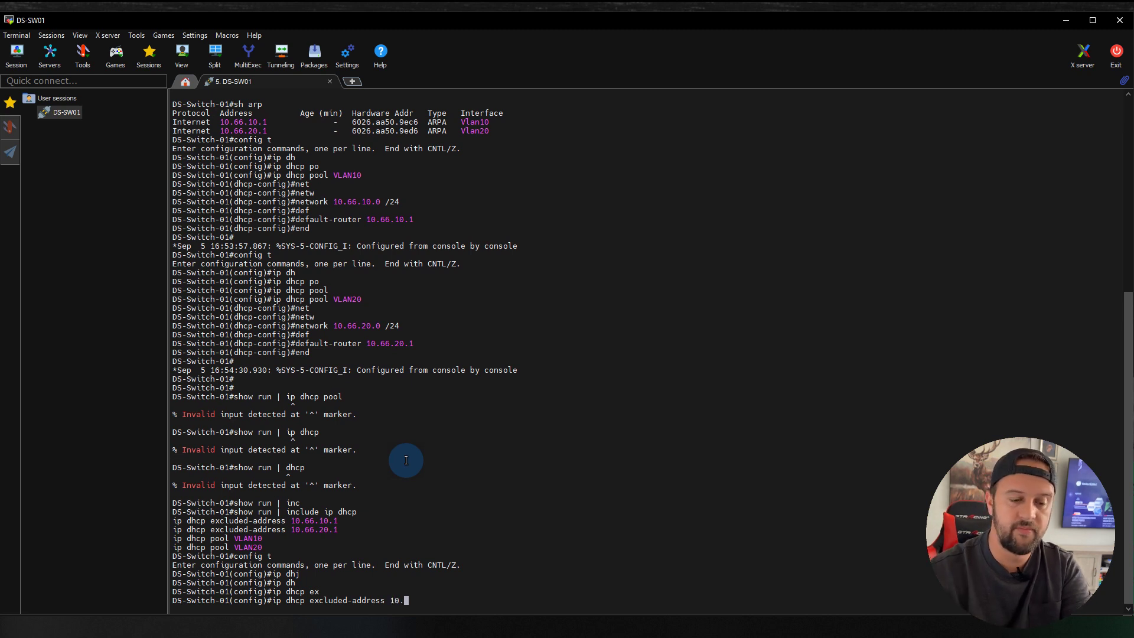
pyautogui.write('66.10.')
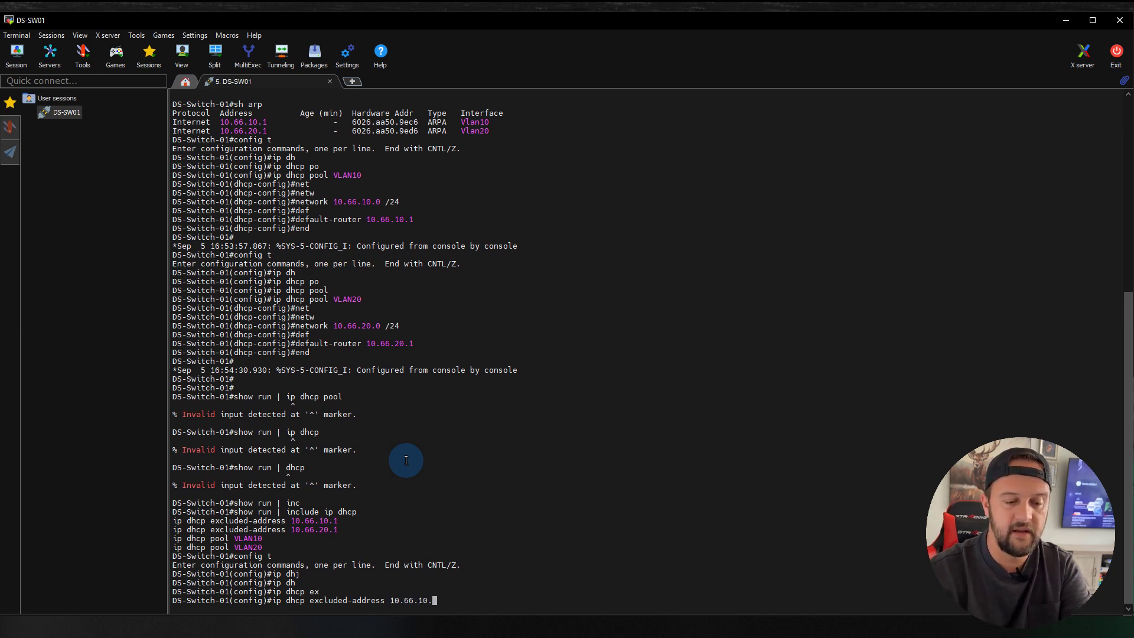
pyautogui.write('100')
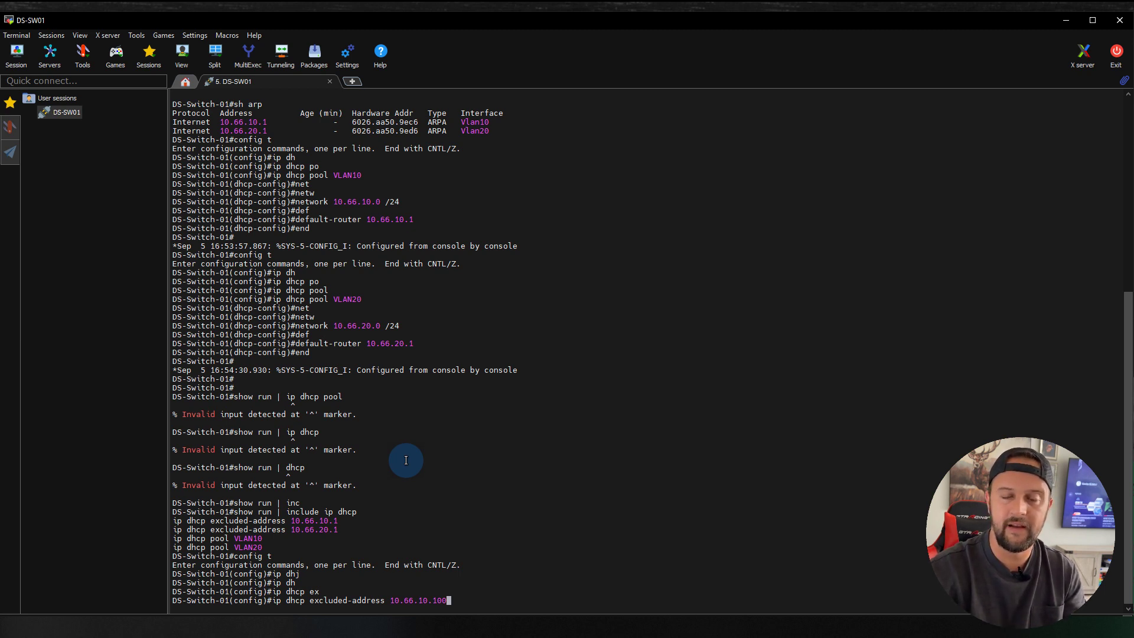
pyautogui.press('Return')
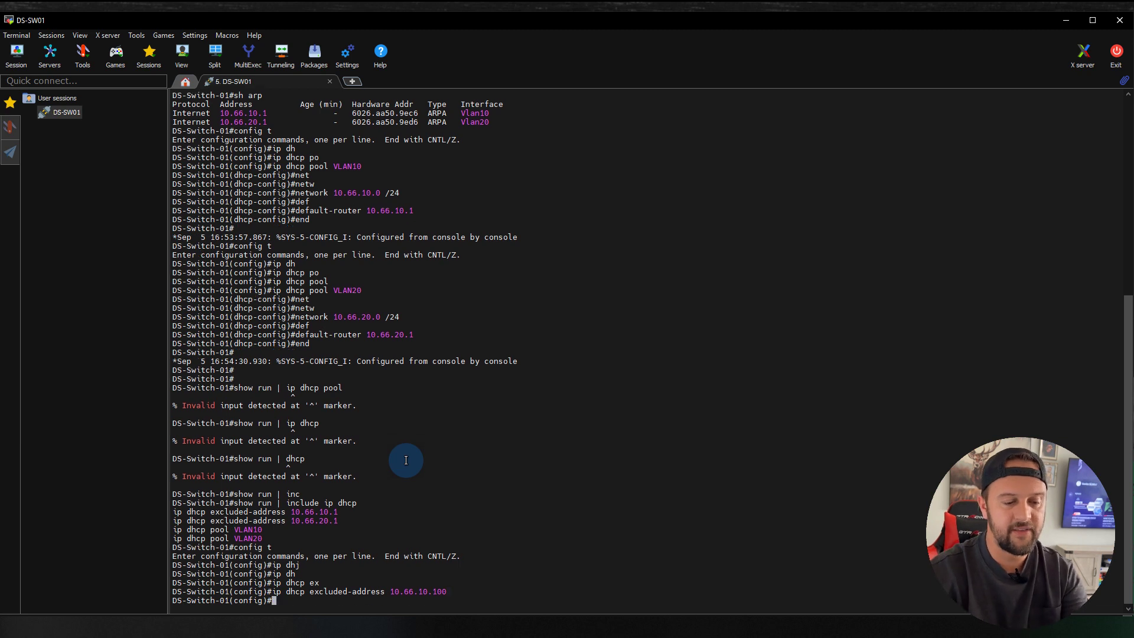
pyautogui.write('end')
pyautogui.press('Return')
# Rerun "show run | include ip dhcp" and highlight the excluded address 10.66.10.100 in the output
pyautogui.press('Up')
pyautogui.press('Up')
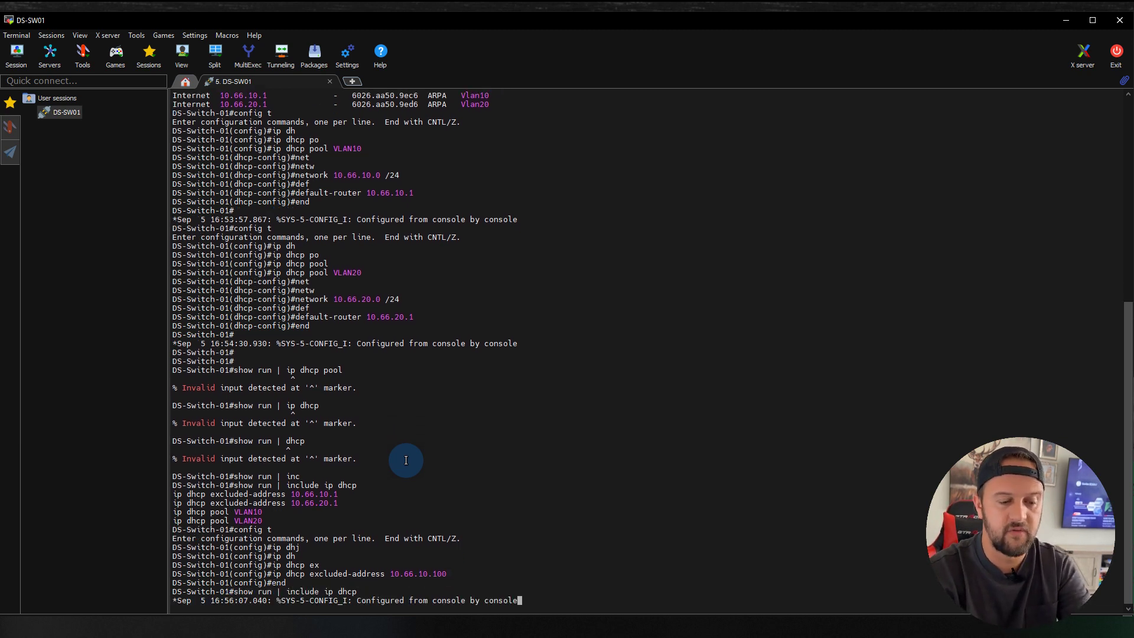
pyautogui.press('Return')
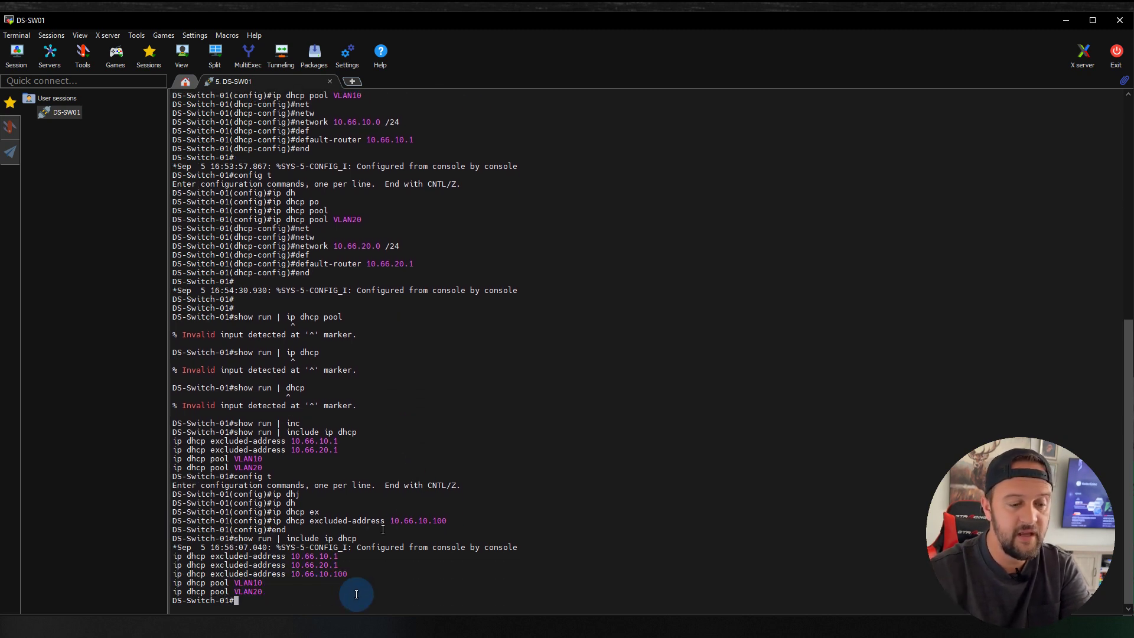
pyautogui.tripleClick(234, 574)
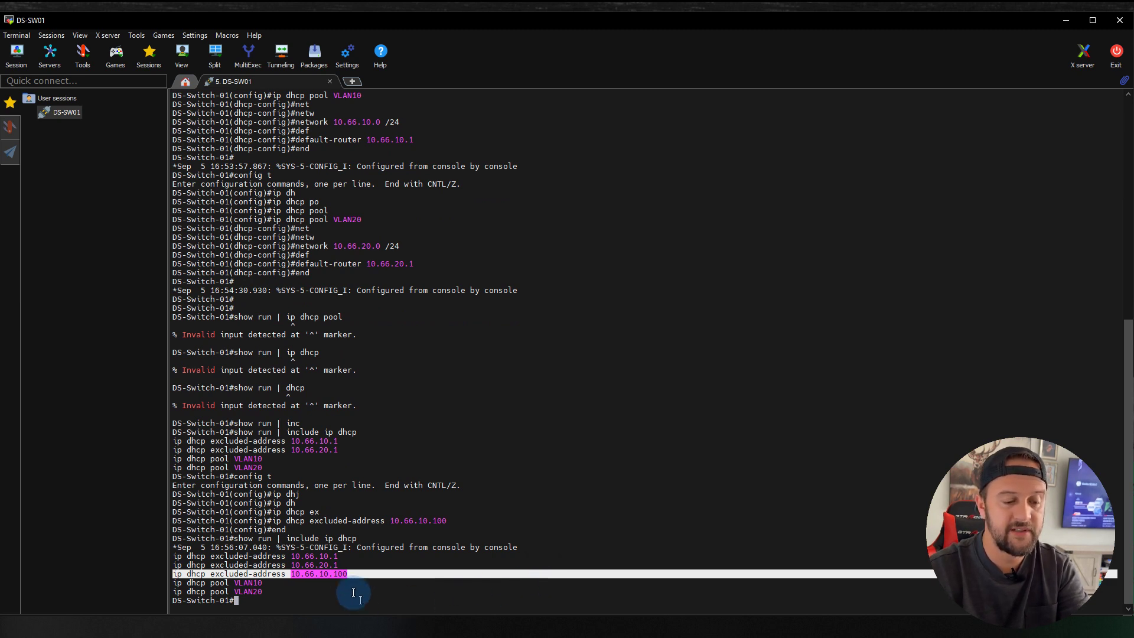
pyautogui.moveTo(347, 576); pyautogui.dragTo(292, 575)
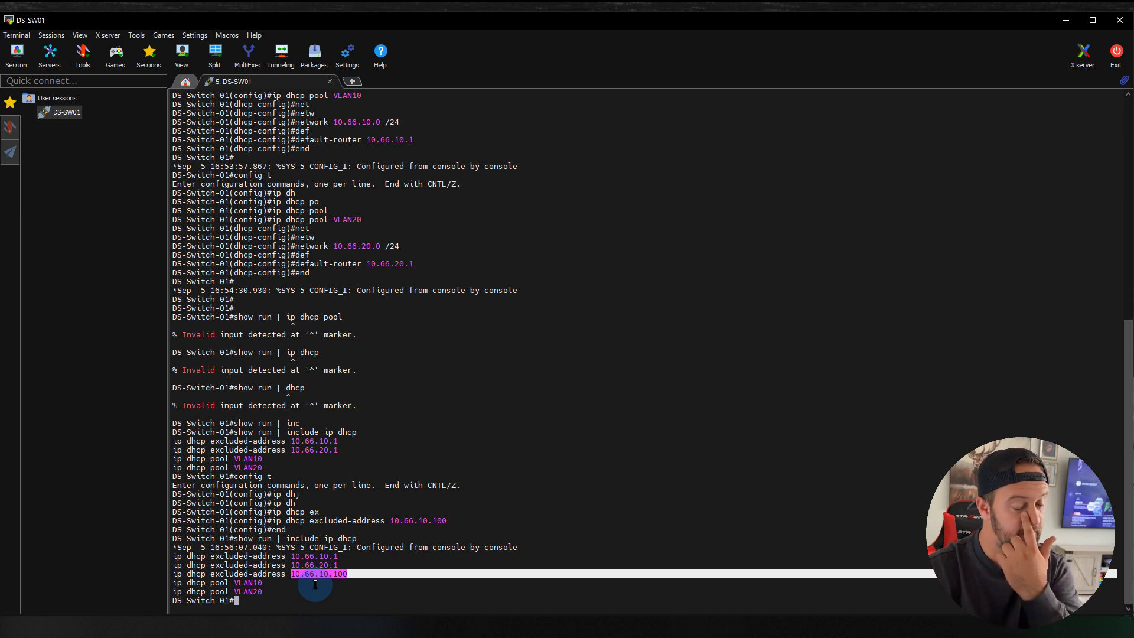
# Highlight the excluded address 10.66.10.100 in the filtered output again, then clear the selection
pyautogui.click(345, 583)
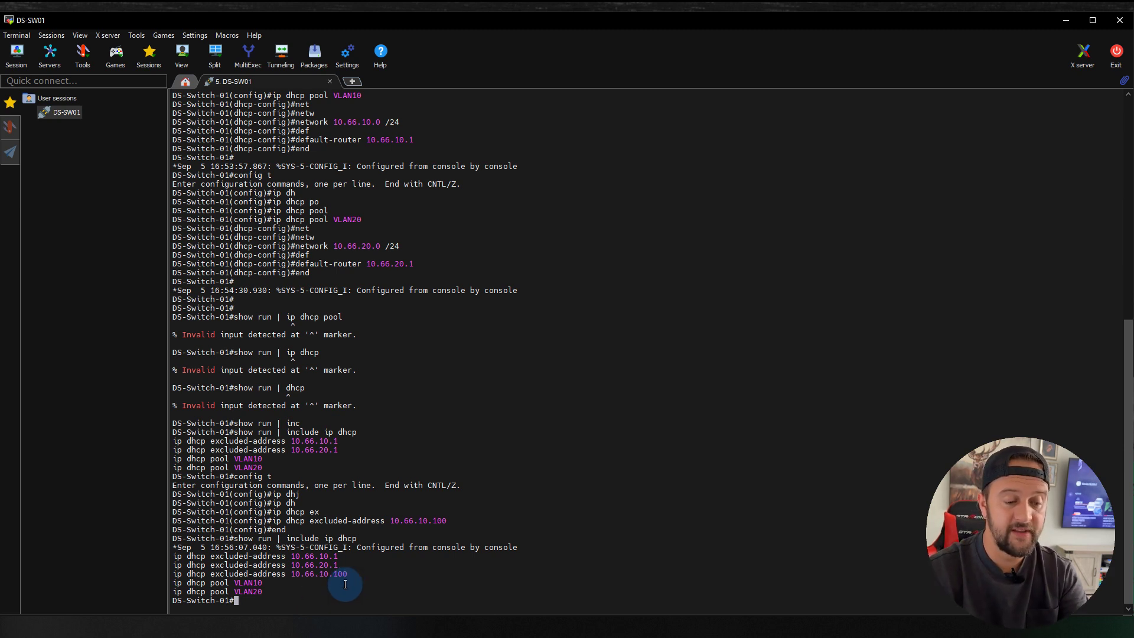
pyautogui.moveTo(344, 572); pyautogui.dragTo(292, 575)
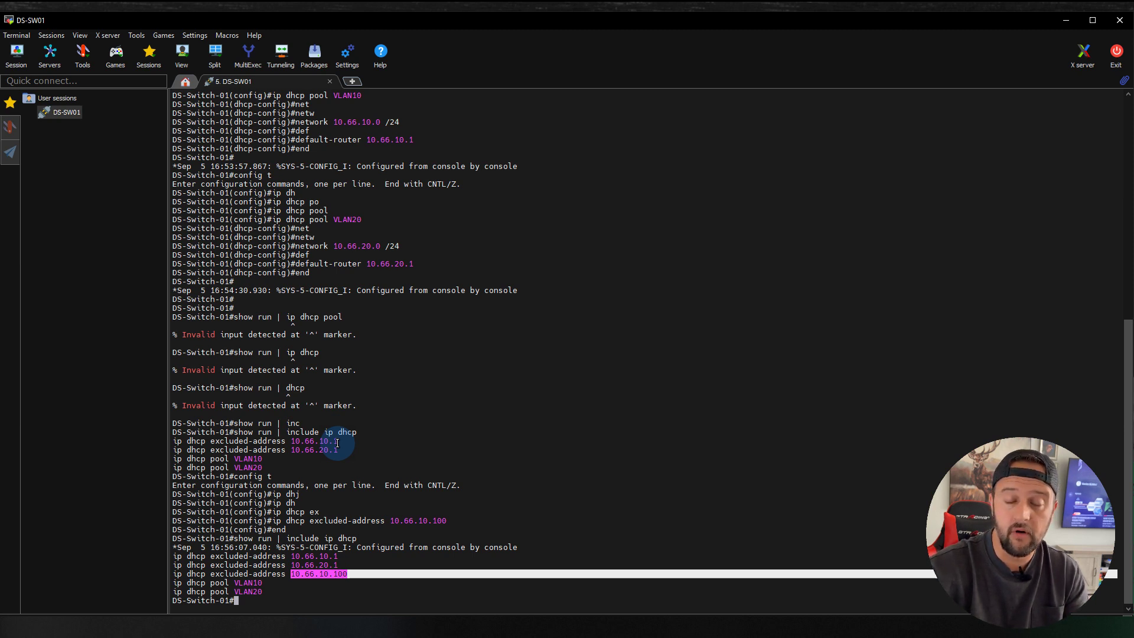
pyautogui.click(342, 578)
pyautogui.moveTo(287, 575); pyautogui.dragTo(356, 574)
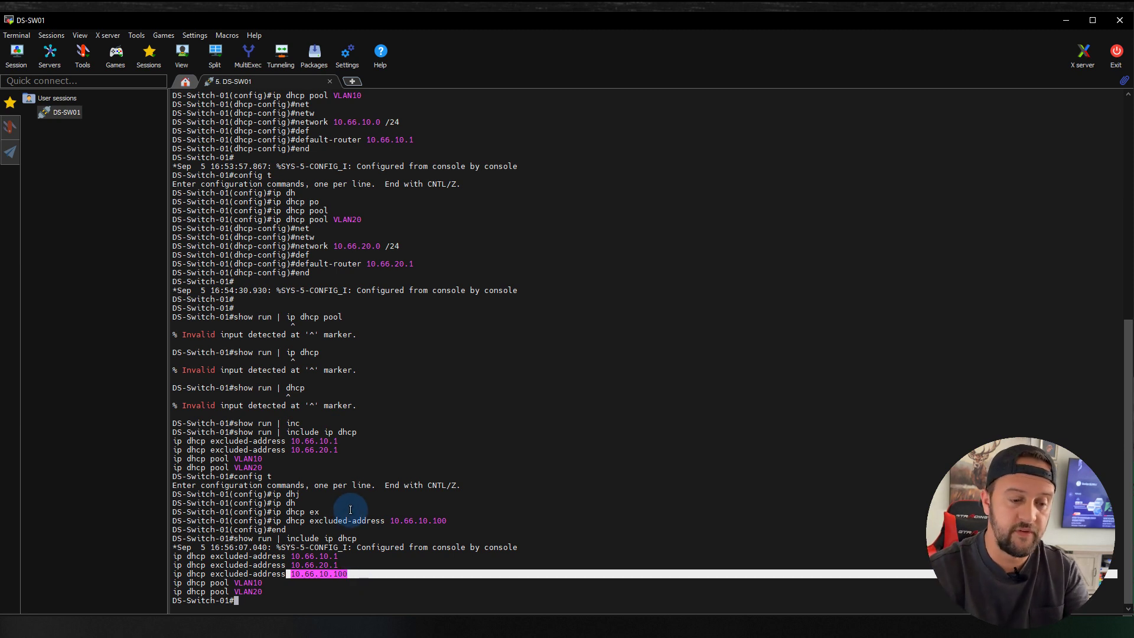
pyautogui.click(443, 557)
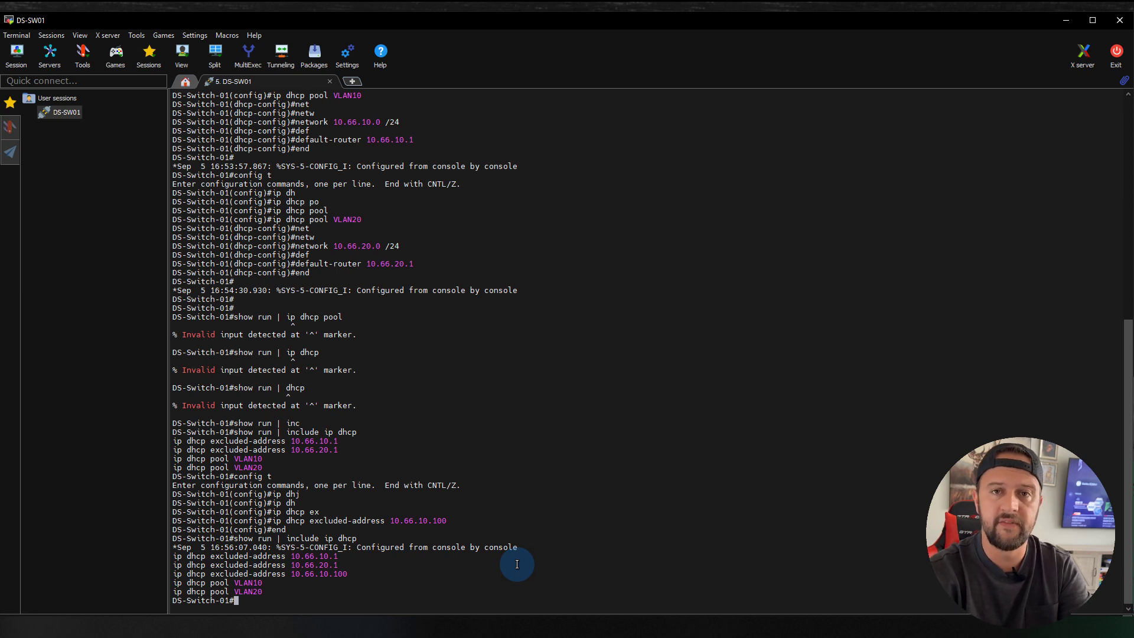
# List the switch's interfaces and their status by running "sh ip int brief"
pyautogui.write('sh ip int bri')
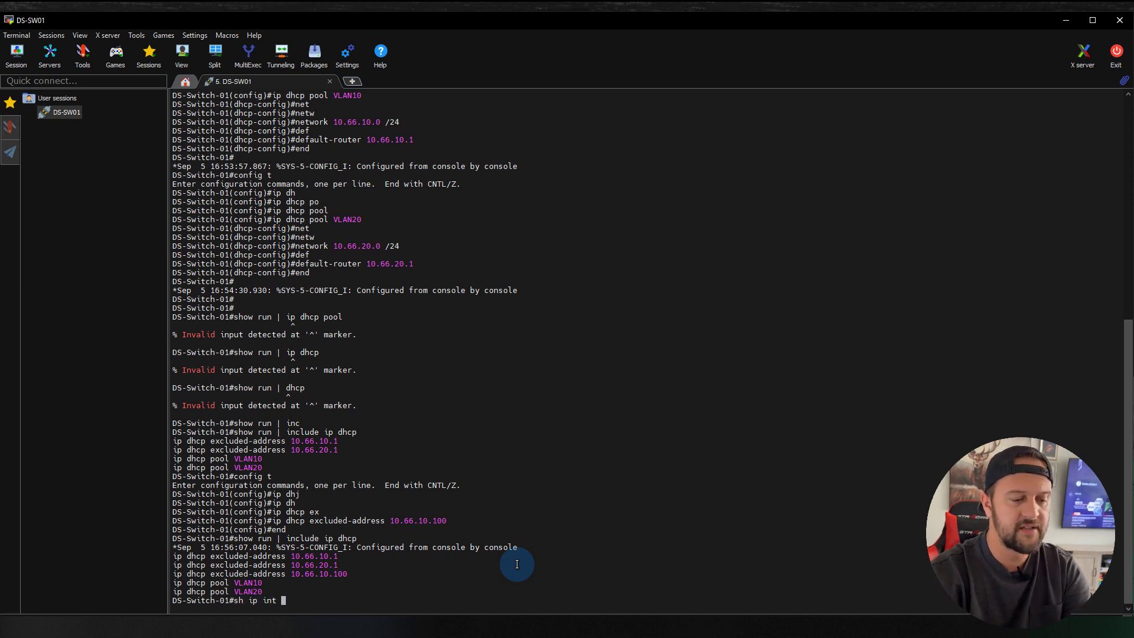
pyautogui.press('Tab')
pyautogui.press('Return')
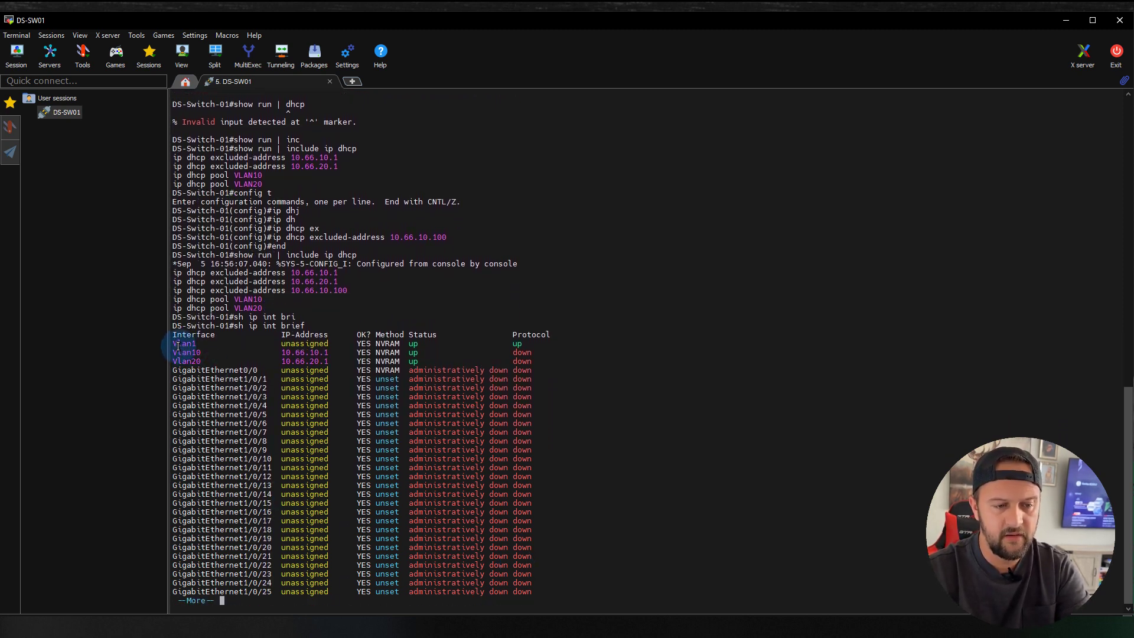
# Examine the status and protocol states of the Vlan1, Vlan10 and Vlan20 interfaces by highlighting them, then clear the selection
pyautogui.tripleClick(420, 360)
pyautogui.click(508, 357)
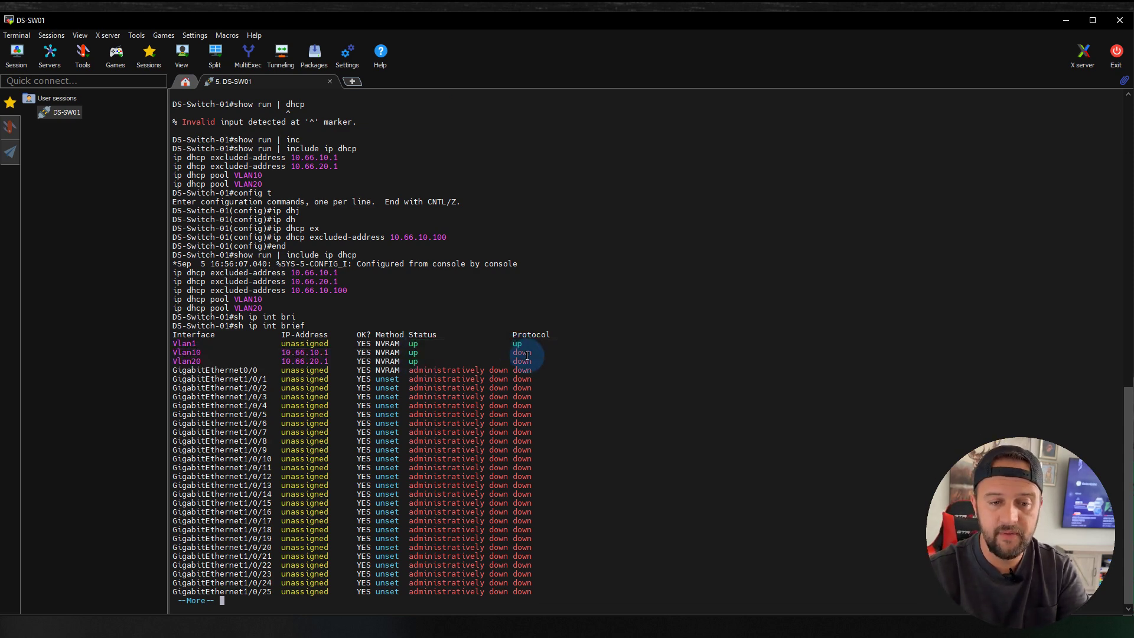
pyautogui.moveTo(521, 355); pyautogui.dragTo(528, 372)
pyautogui.click(533, 379)
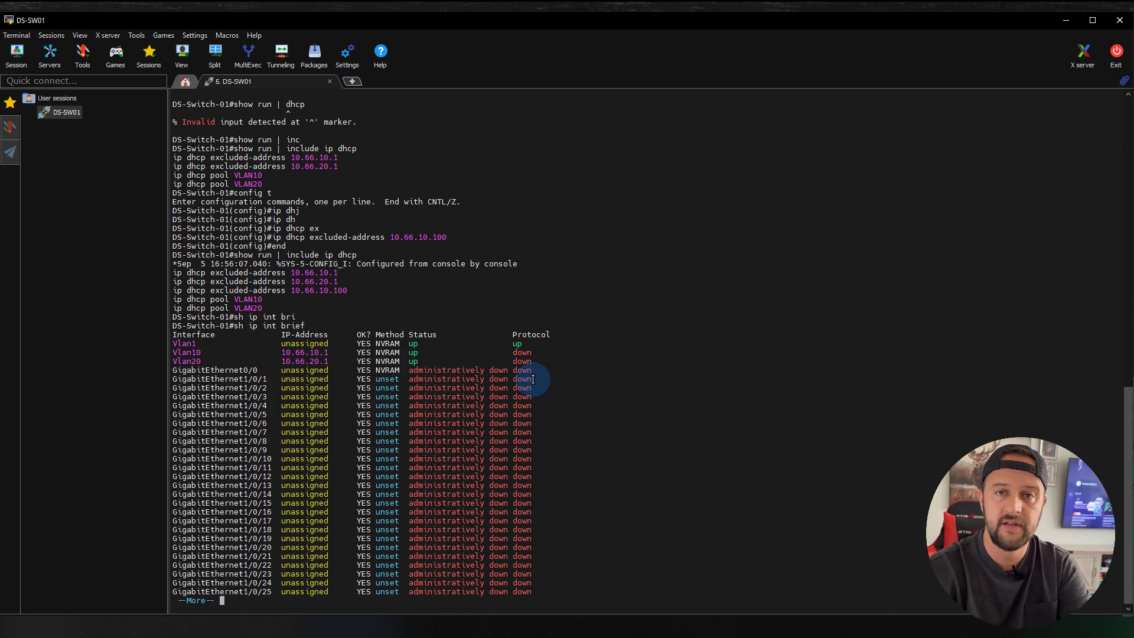
pyautogui.moveTo(438, 335); pyautogui.dragTo(523, 343)
pyautogui.tripleClick(524, 344)
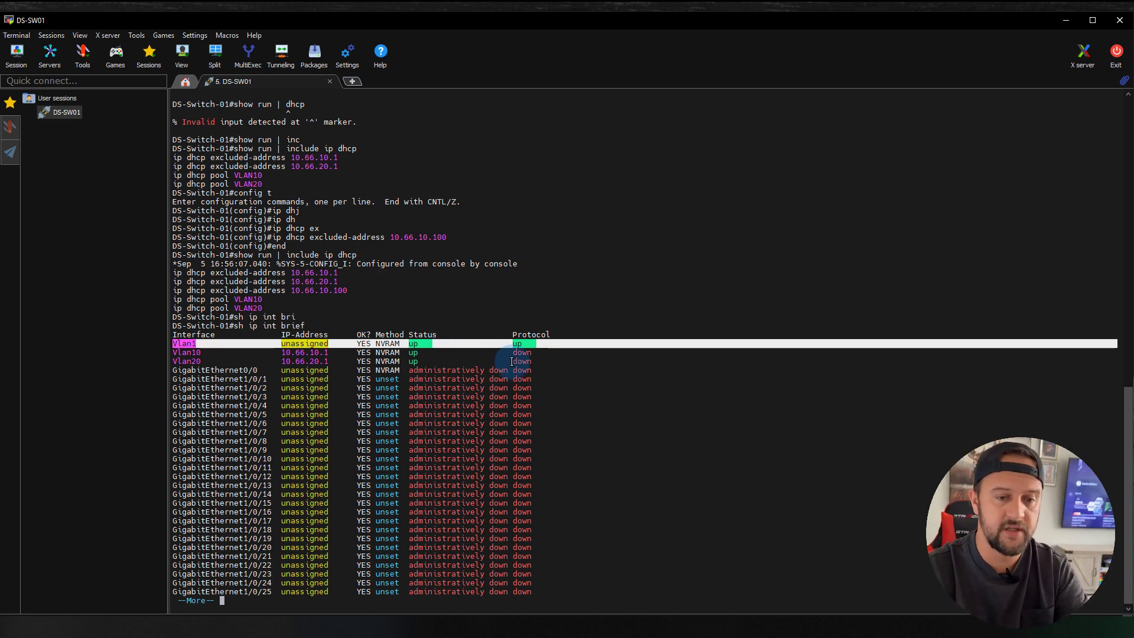
pyautogui.click(577, 393)
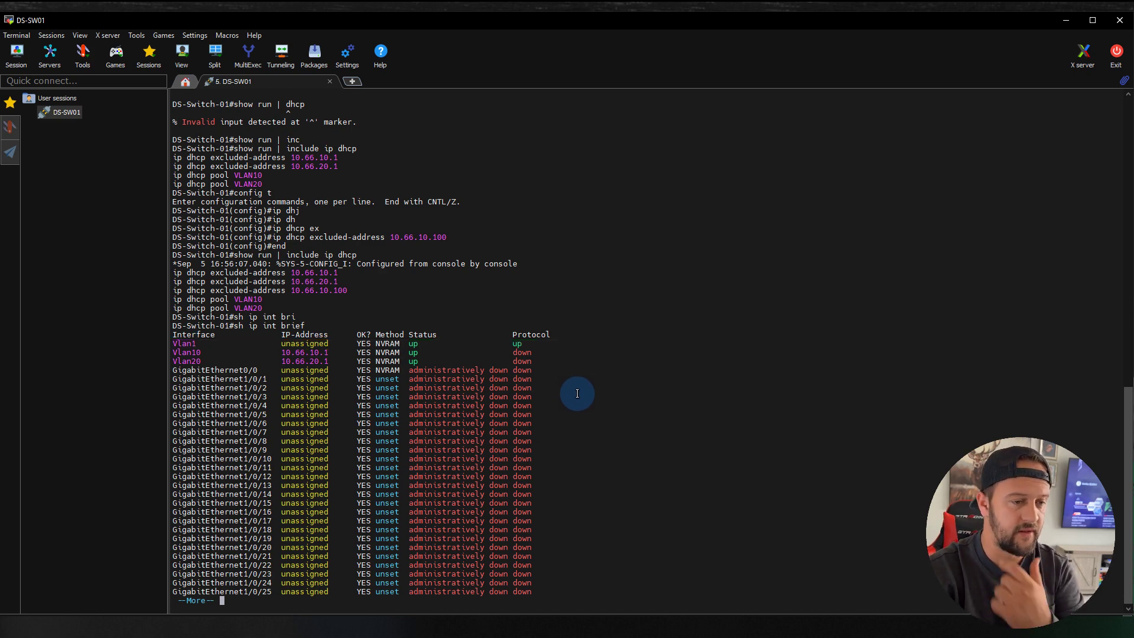
# Page through the remaining interface listing as far as the Te1/1/1 entry
pyautogui.press('Return')
pyautogui.press('Return')
pyautogui.press('Return')
pyautogui.press('Return')
pyautogui.press('Return')
pyautogui.press('Return')
pyautogui.press('Return')
pyautogui.press('Return')
pyautogui.press('Return')
pyautogui.press('Return')
pyautogui.press('Return')
pyautogui.press('Return')
pyautogui.press('Return')
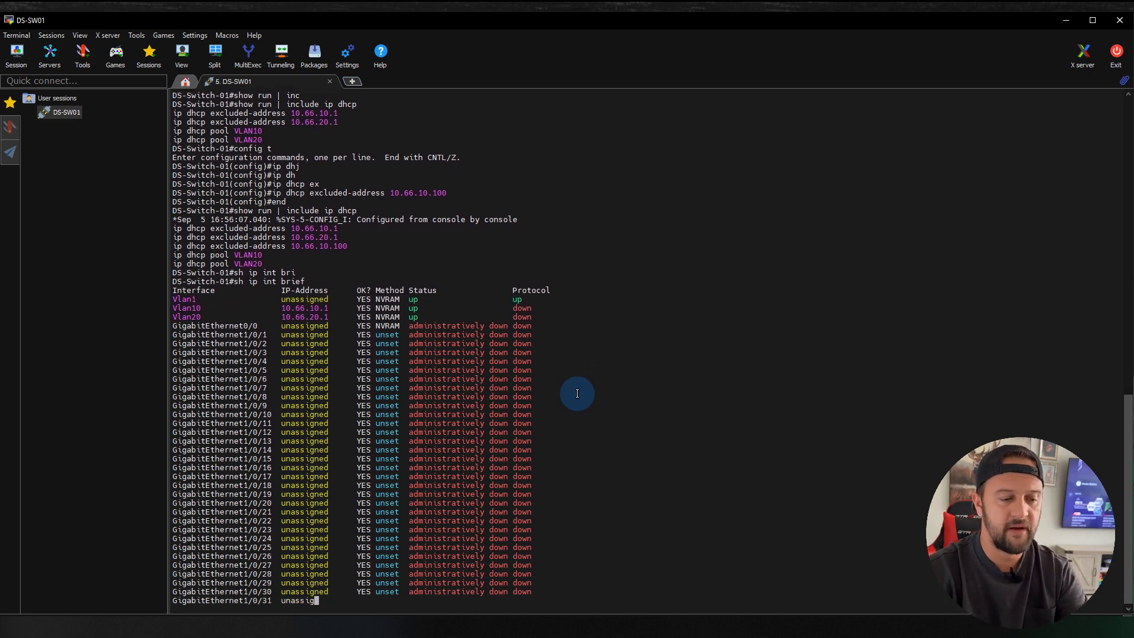
pyautogui.press('Return')
pyautogui.press('Return')
pyautogui.press('Return')
pyautogui.press('Return')
pyautogui.press('Return')
pyautogui.press('Return')
pyautogui.press('Return')
pyautogui.press('Return')
pyautogui.press('Return')
pyautogui.press('Return')
pyautogui.press('Return')
pyautogui.press('Return')
pyautogui.press('Return')
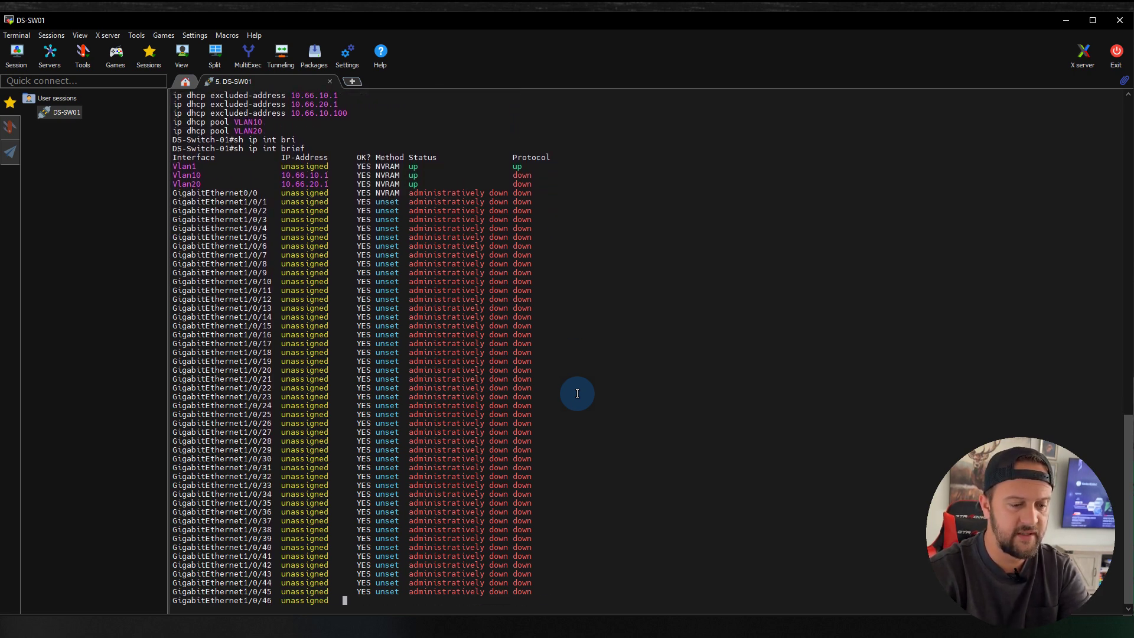
pyautogui.press('Return')
pyautogui.press('Return')
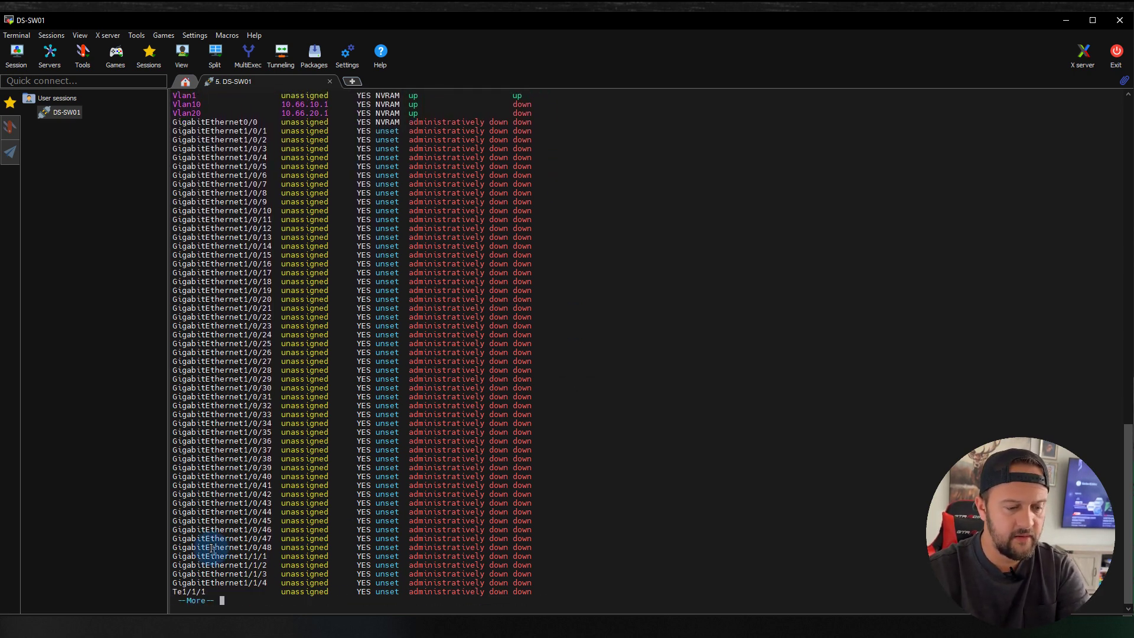
# Highlight the GigabitEthernet1/0/47 and GigabitEthernet1/0/48 rows in the listing, then finish the paged output to return to the prompt
pyautogui.moveTo(179, 539); pyautogui.dragTo(554, 546)
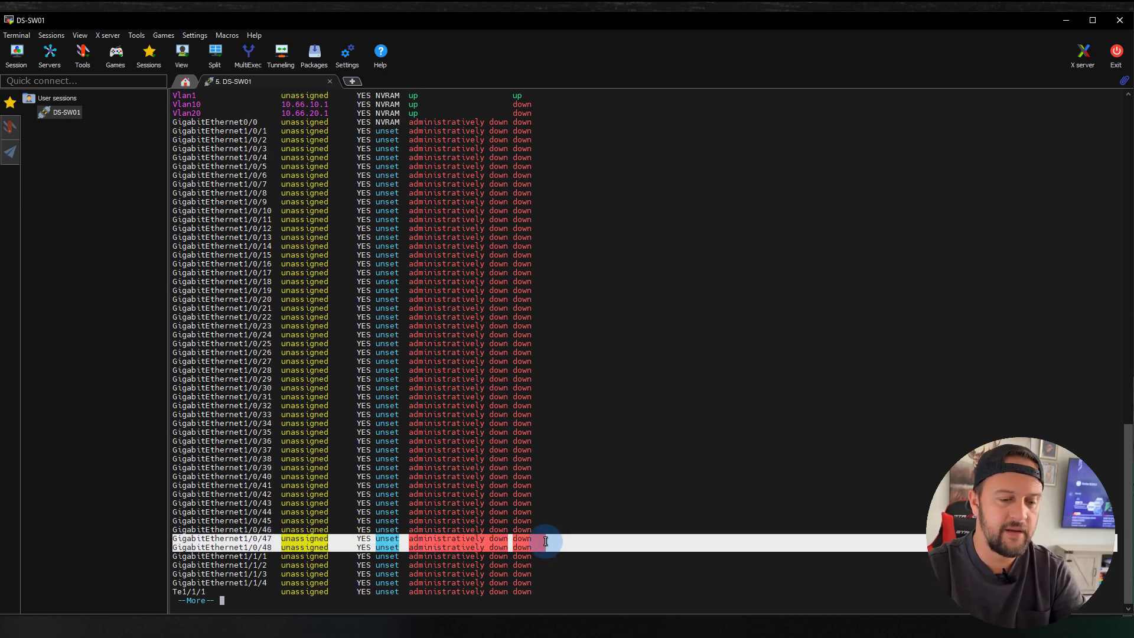
pyautogui.click(534, 542)
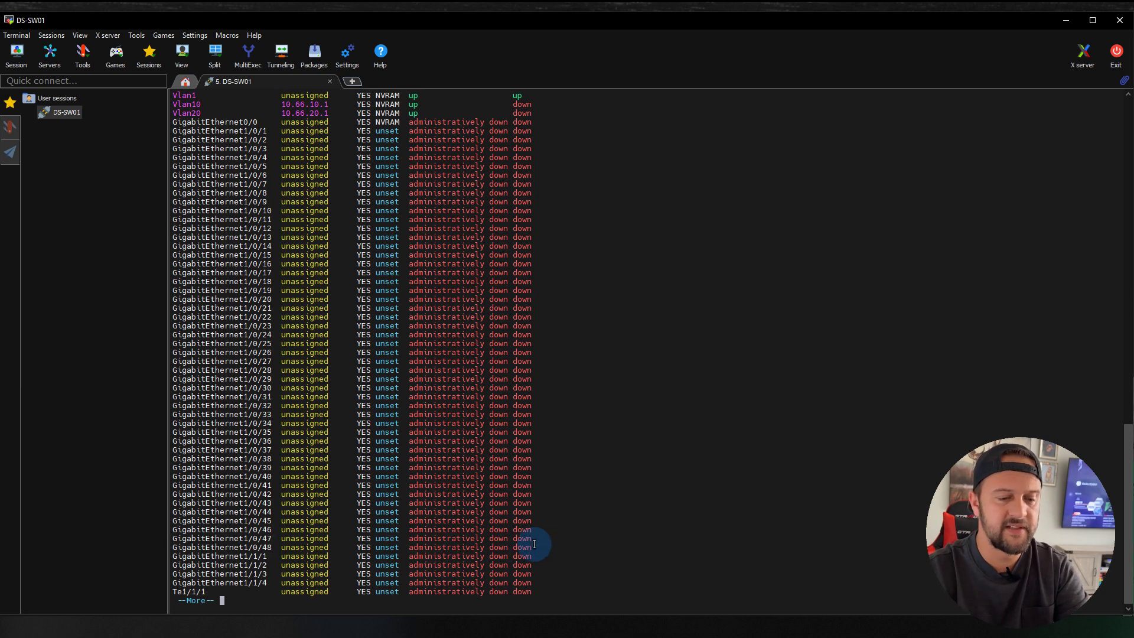
pyautogui.tripleClick(449, 540)
pyautogui.tripleClick(463, 539)
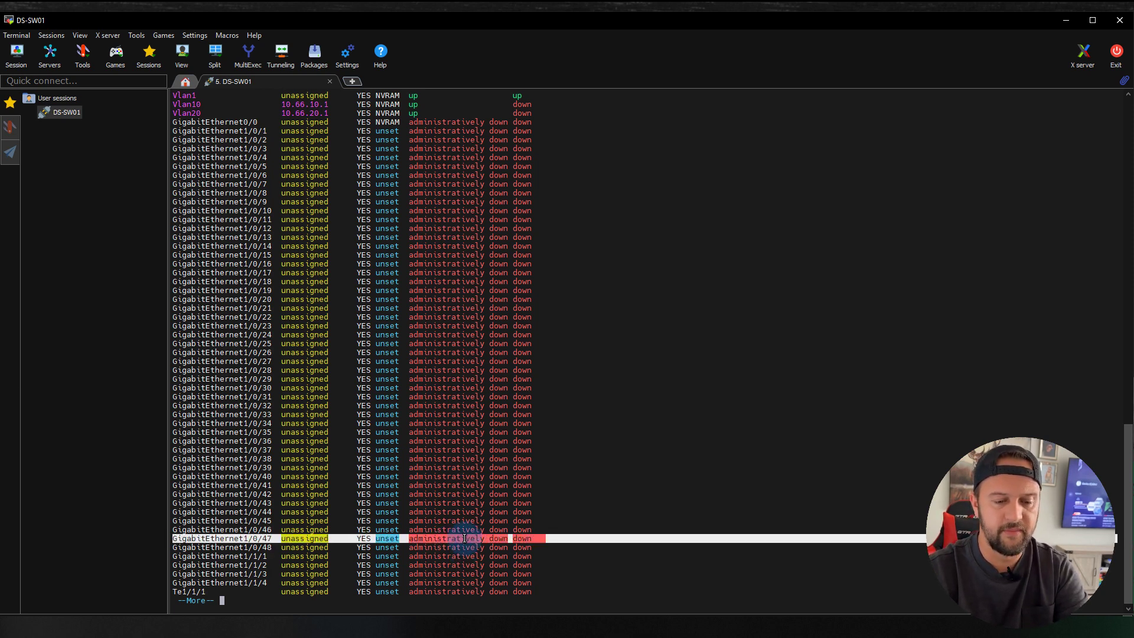
pyautogui.doubleClick(464, 548)
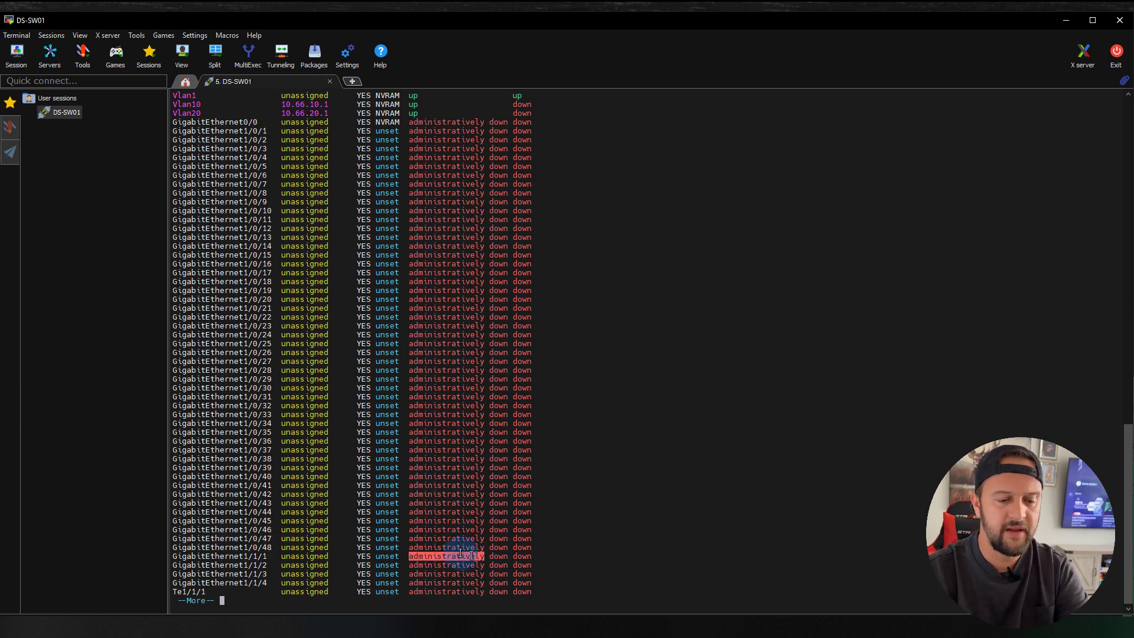
pyautogui.doubleClick(450, 539)
pyautogui.tripleClick(450, 539)
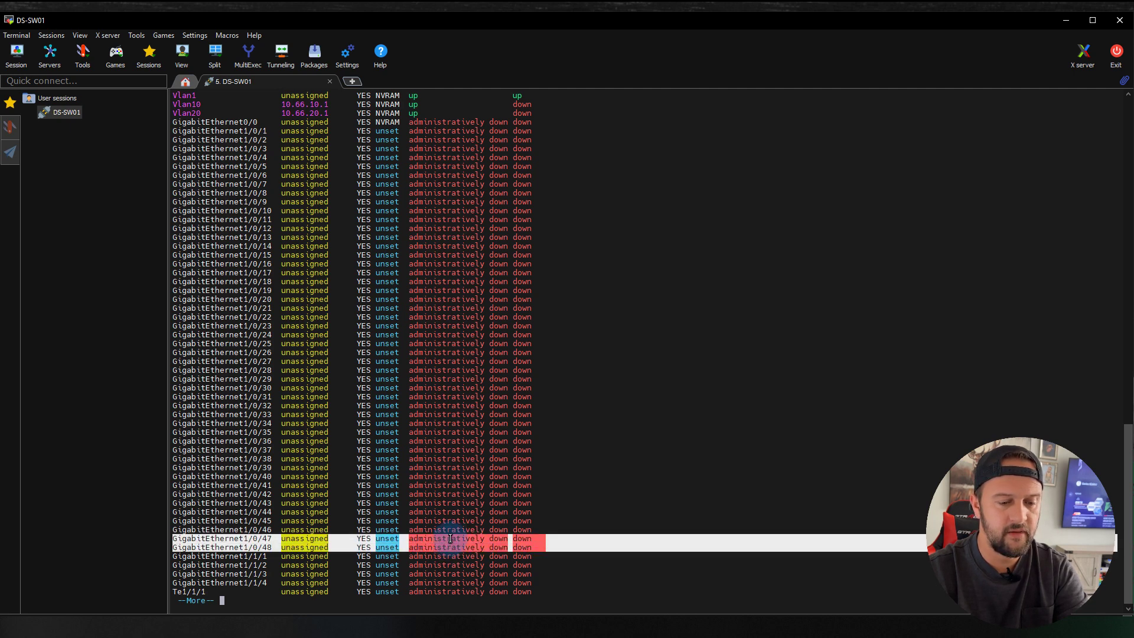
pyautogui.doubleClick(451, 539)
pyautogui.tripleClick(450, 539)
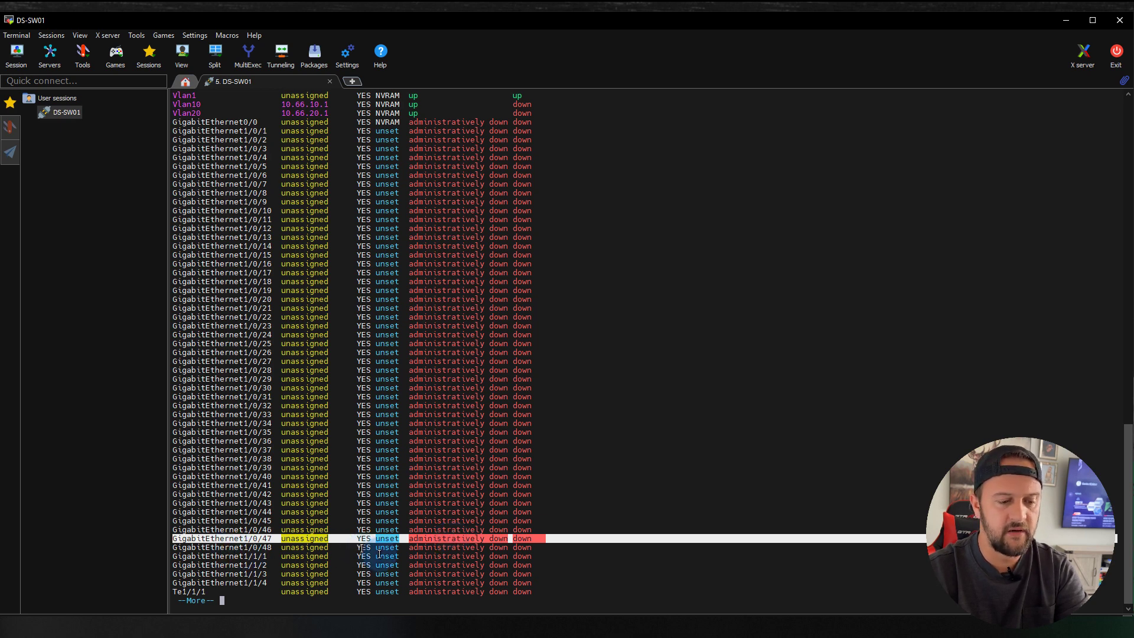
pyautogui.press('space')
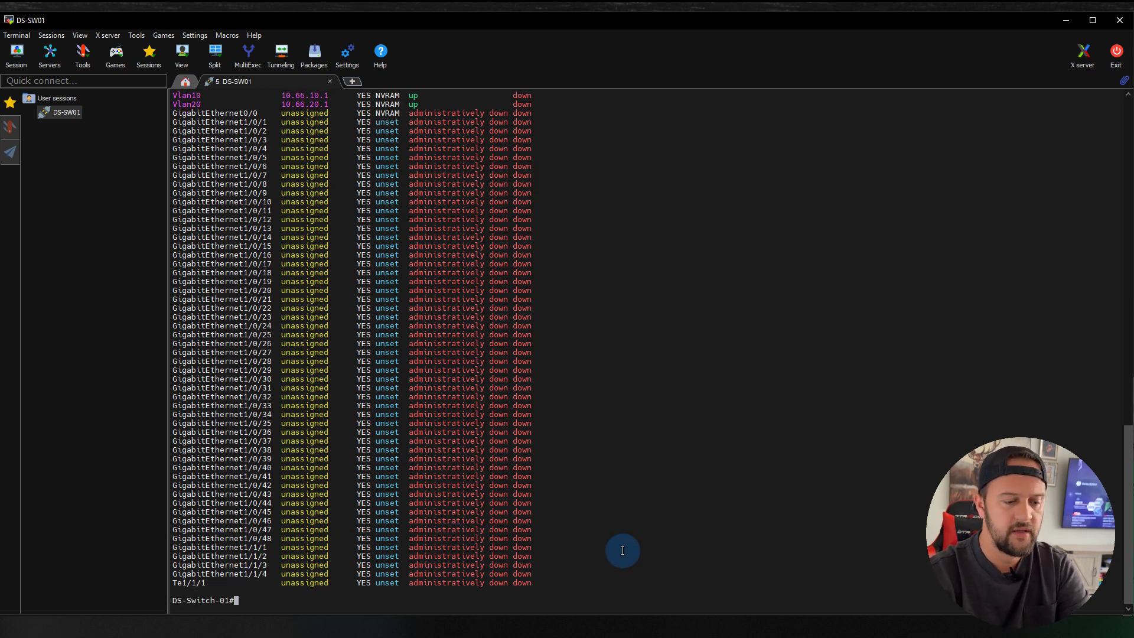
# Enter global configuration mode and open interface gigabitEthernet 1/0/47 for configuration
pyautogui.write('config t')
pyautogui.press('Return')
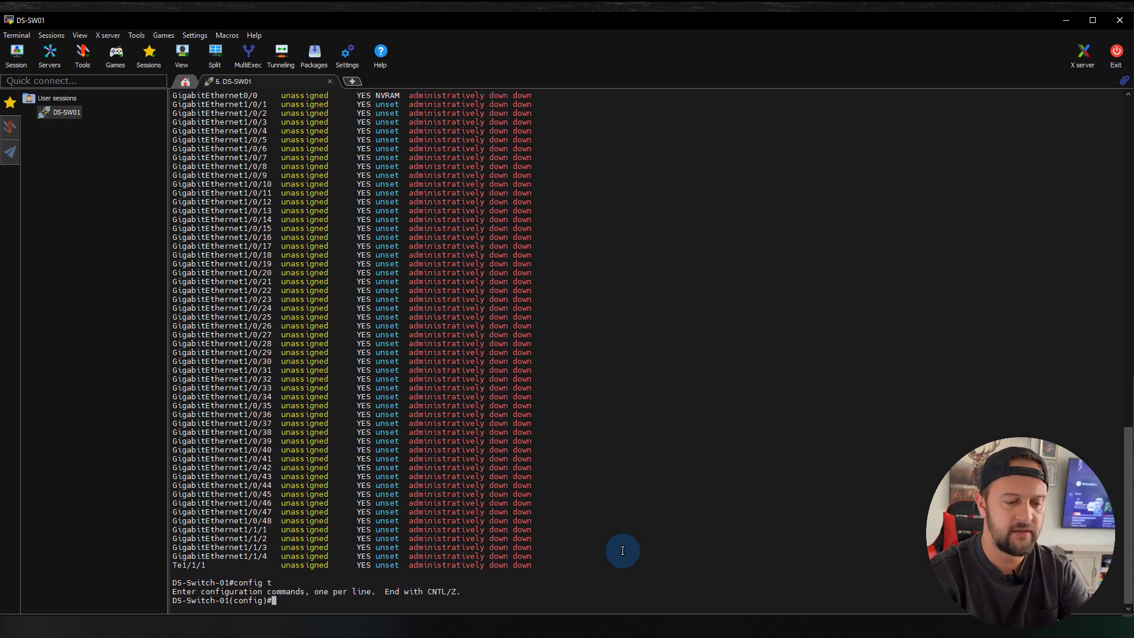
pyautogui.write('inter')
pyautogui.press('Tab')
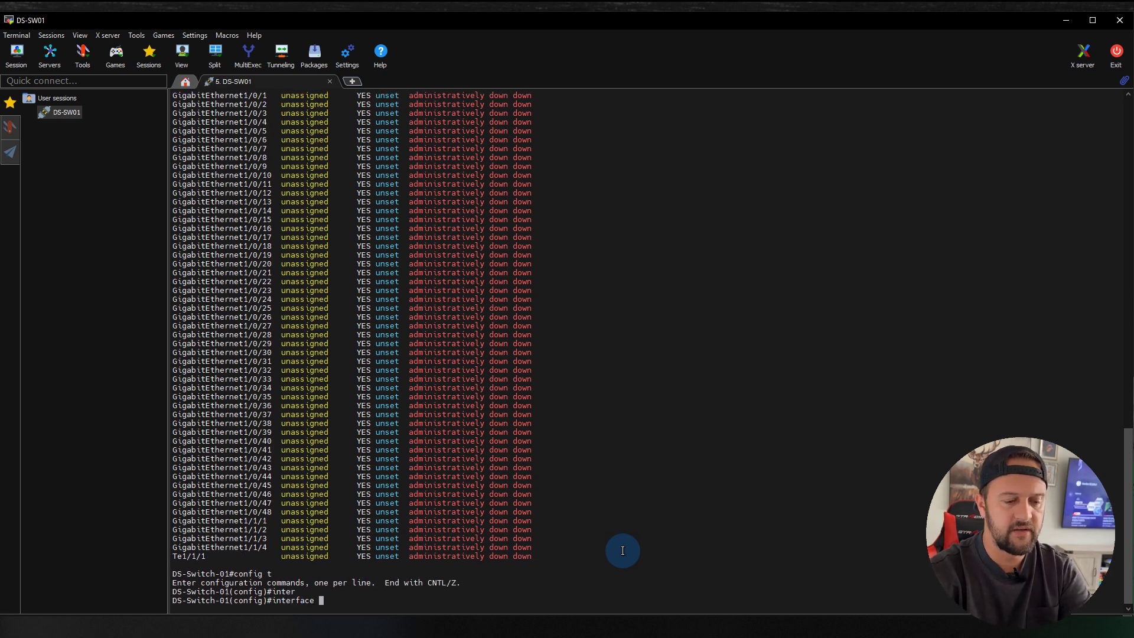
pyautogui.write('gi')
pyautogui.press('Tab')
pyautogui.write('1/0/47')
pyautogui.press('Return')
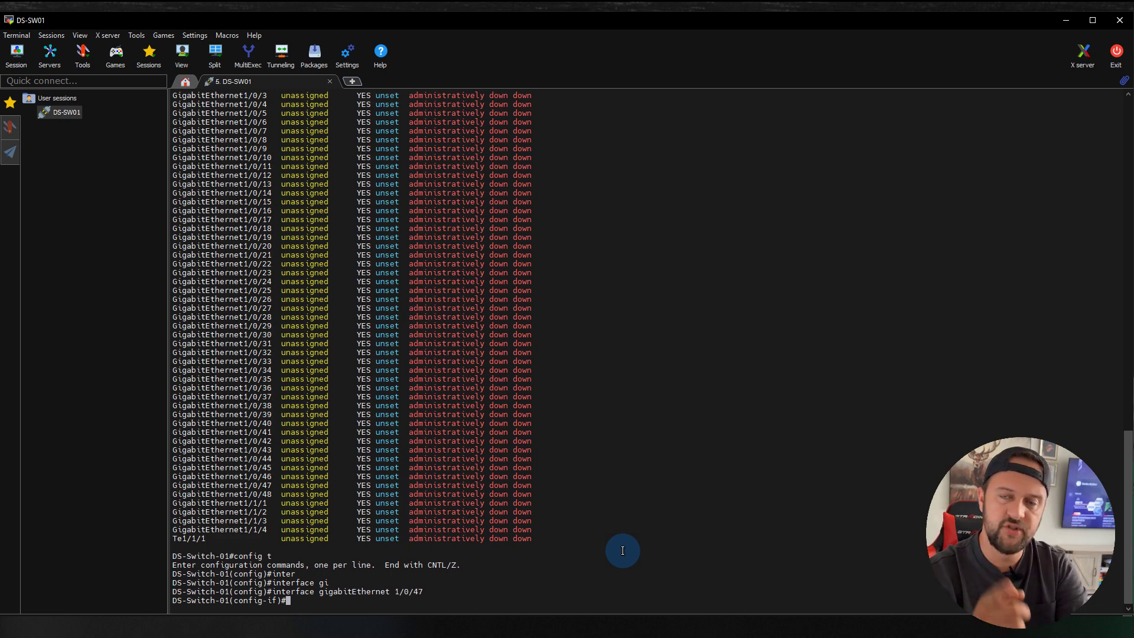
# Issue "switchport" on GigabitEthernet 1/0/47 and set the port to access mode
pyautogui.write('witchport')
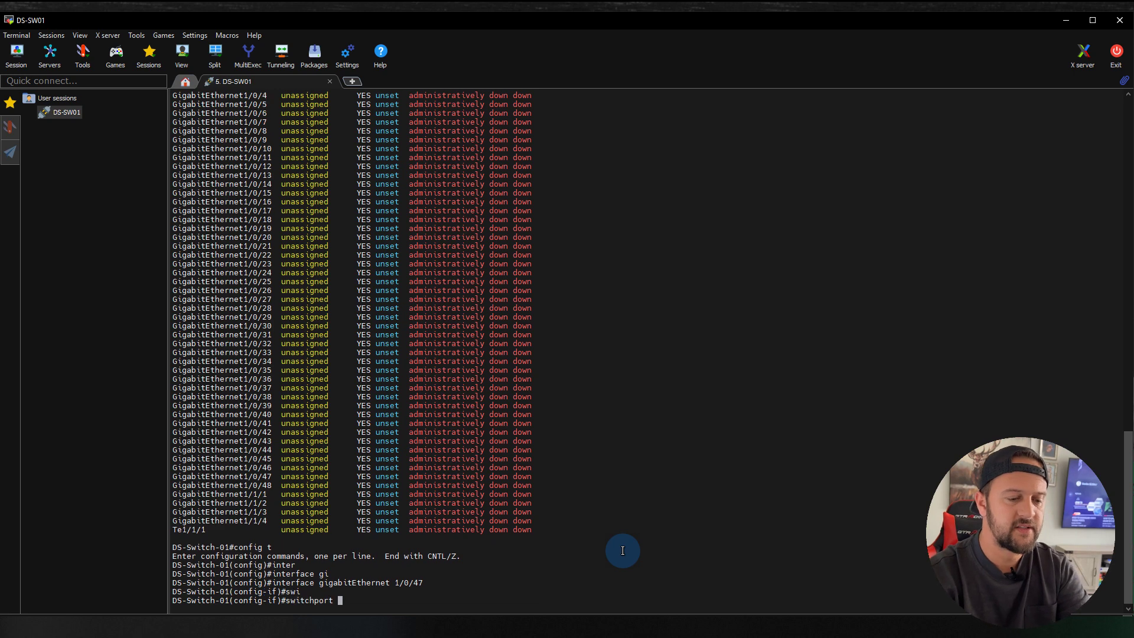
pyautogui.press('Return')
pyautogui.write('swi\tmo\tac')
pyautogui.press('Return')
# Assign GigabitEthernet 1/0/47 to access VLAN 20 and enable it with "no shut", ending the configuration session
pyautogui.write('swi\tac\tvl\t20')
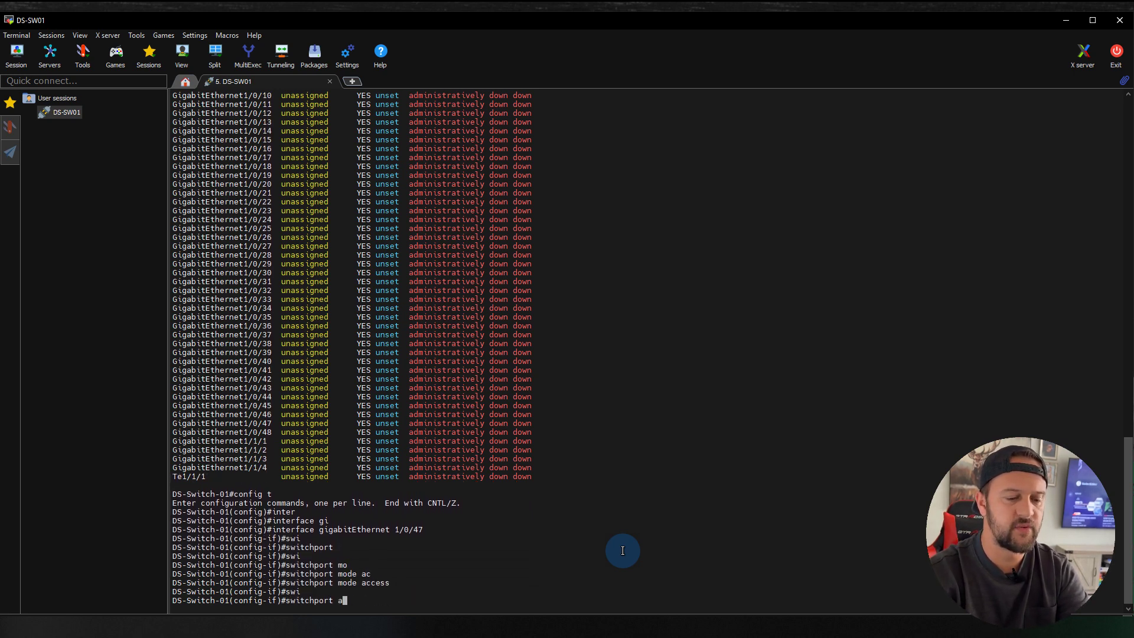
pyautogui.press('Return')
pyautogui.write('no shut')
pyautogui.press('Return')
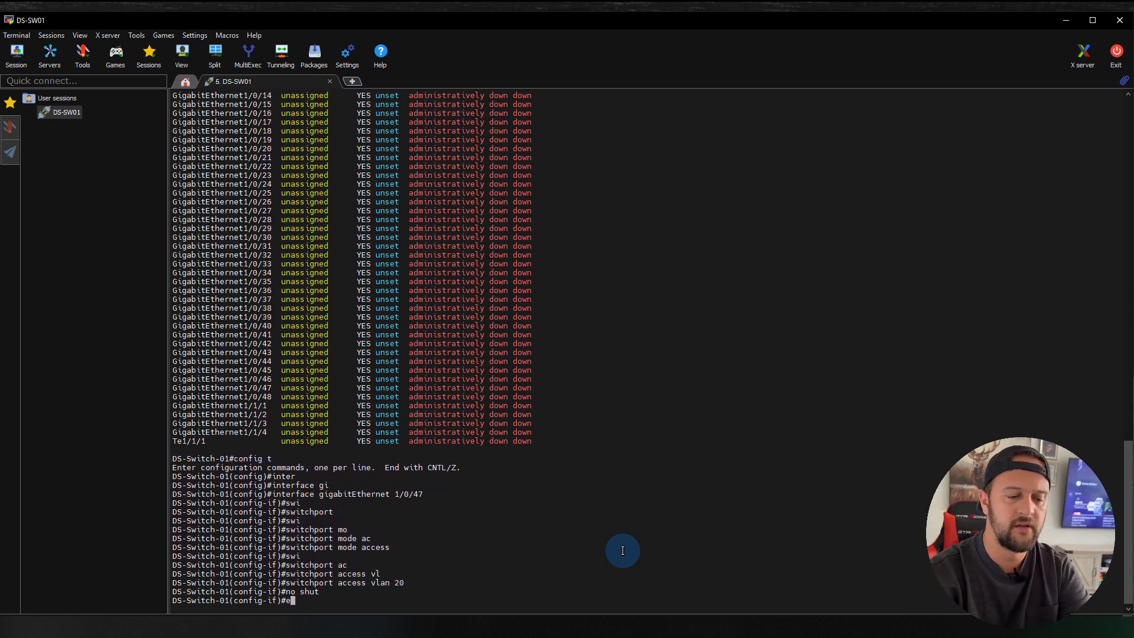
pyautogui.write('end')
pyautogui.press('Return')
# Re-enter global configuration mode and begin an interface command
pyautogui.write('config t')
pyautogui.press('Return')
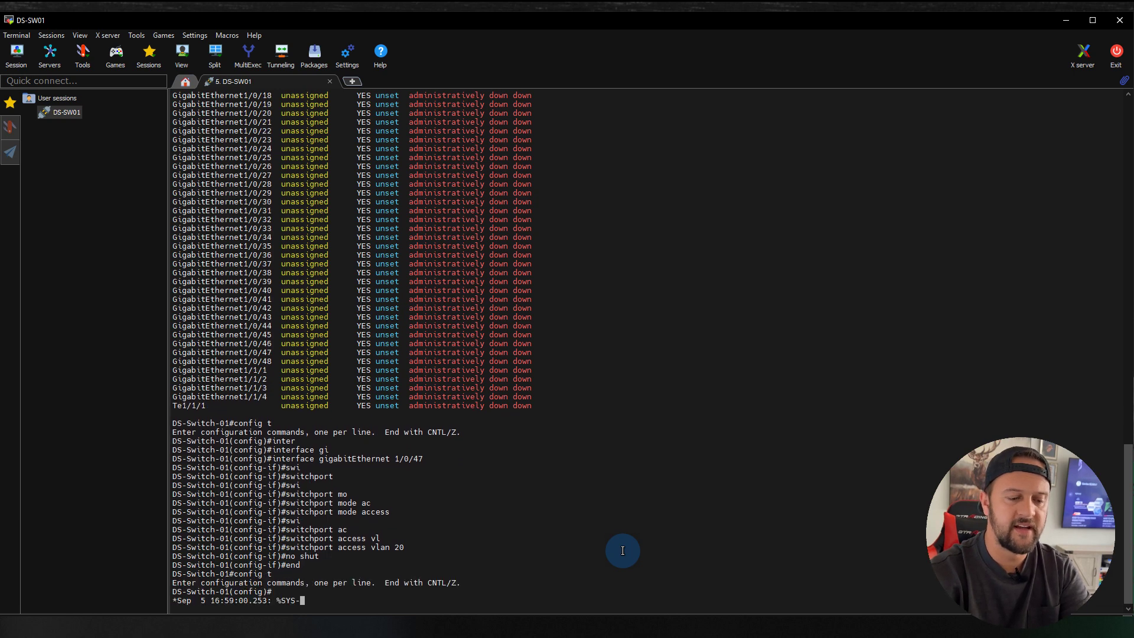
pyautogui.write('inter')
pyautogui.press('Tab')
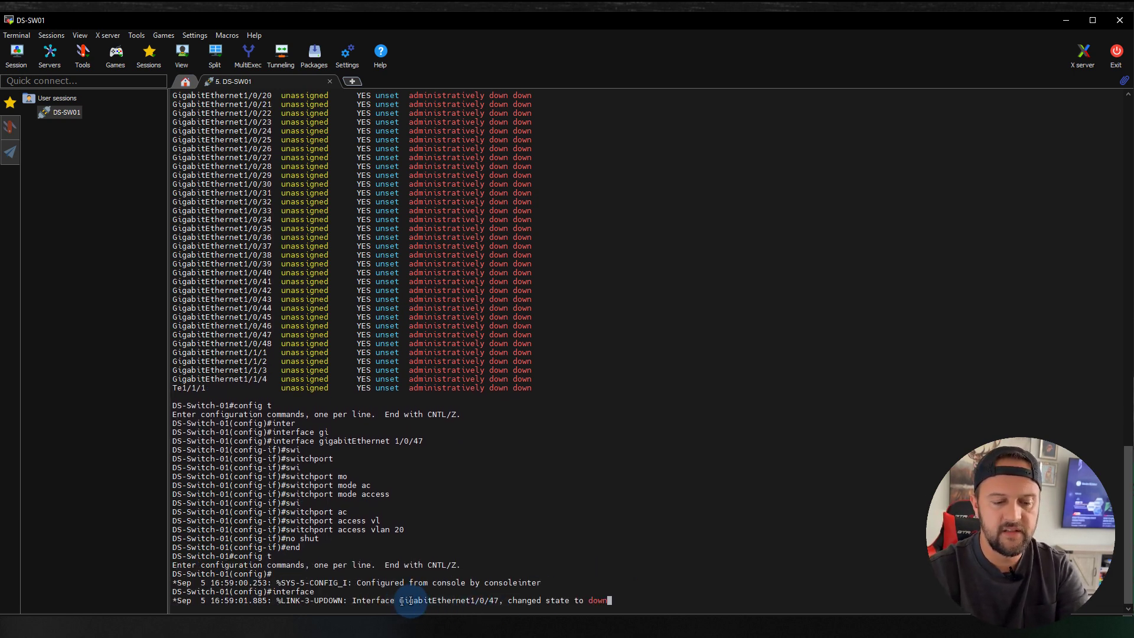
# Highlight the link-state messages for GigabitEthernet1/0/47 in the console, then clear the selection
pyautogui.moveTo(399, 601); pyautogui.dragTo(629, 600)
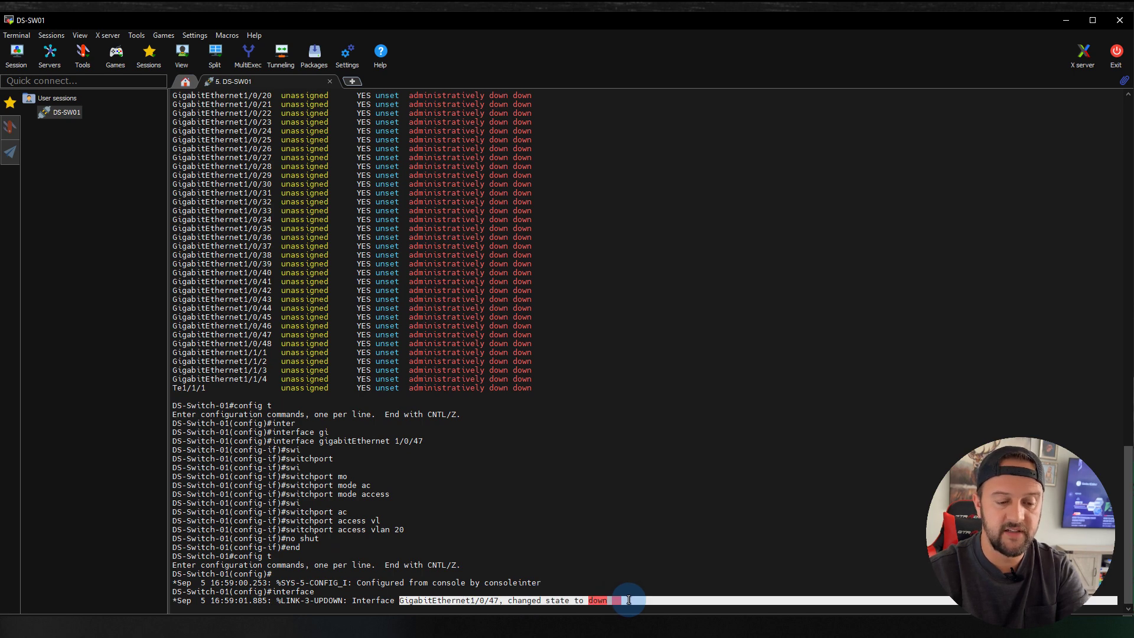
pyautogui.click(628, 600)
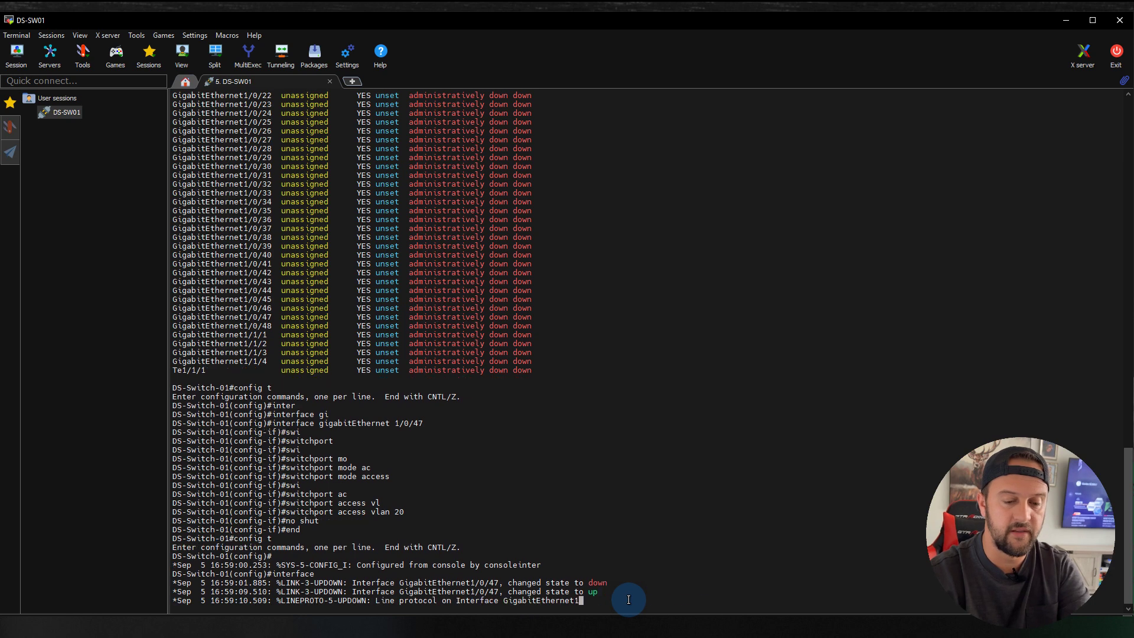
pyautogui.tripleClick(559, 592)
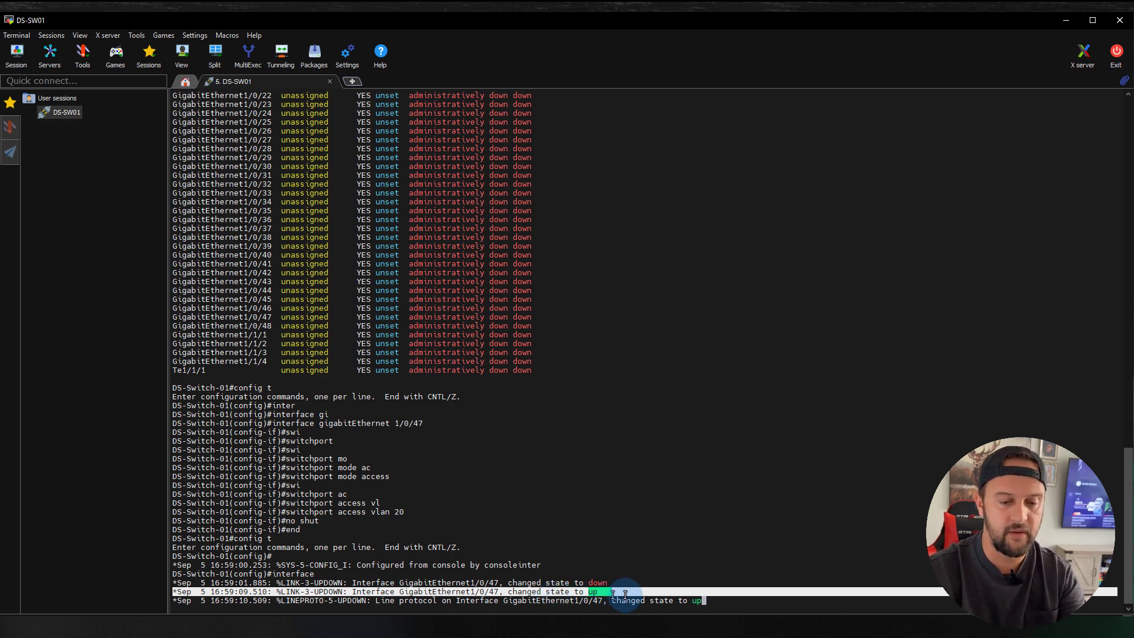
pyautogui.click(729, 596)
# Open interface gigabitEthernet 1/0/48 for configuration
pyautogui.press('Return')
pyautogui.write('inter')
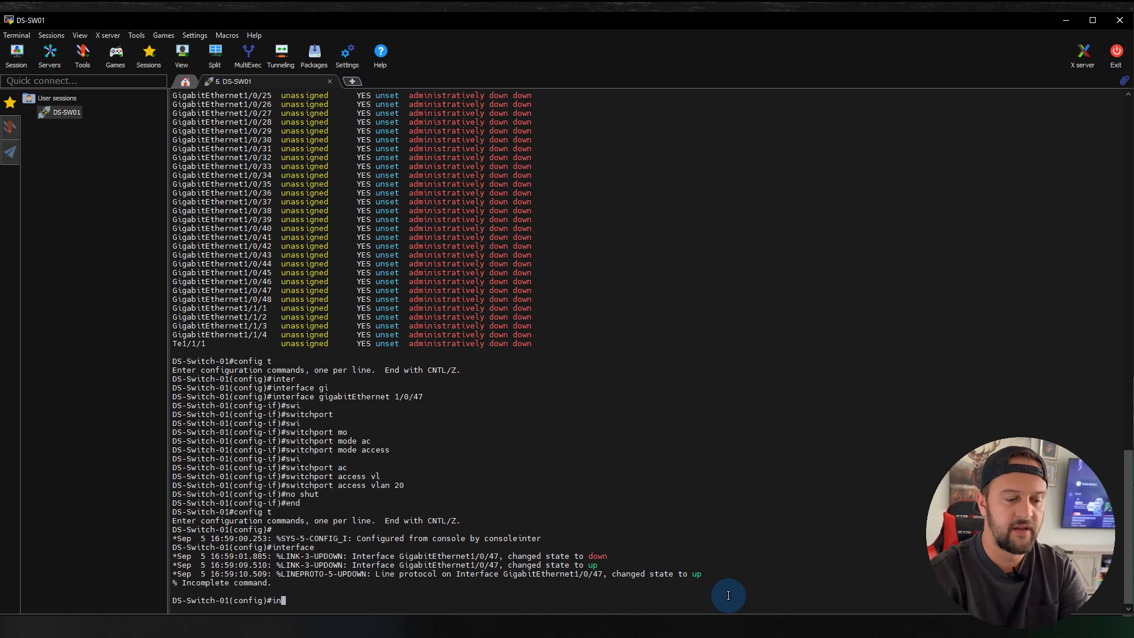
pyautogui.press('Tab')
pyautogui.write('gi')
pyautogui.press('Tab')
pyautogui.press('Tab')
pyautogui.write('1/0/4')
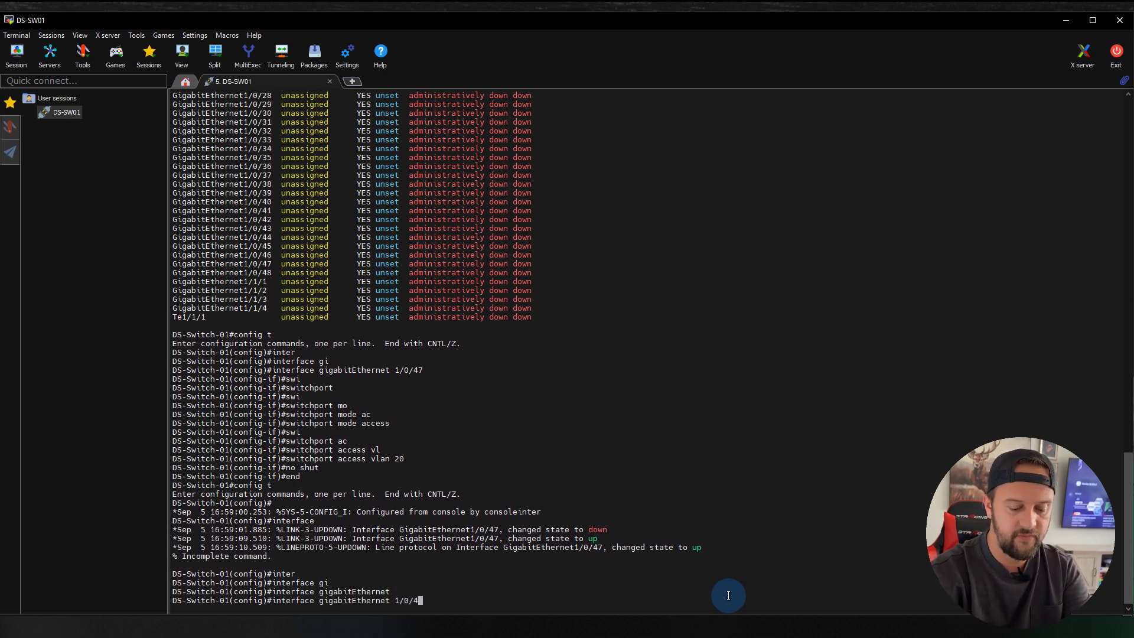
pyautogui.write('8')
pyautogui.press('Return')
# Issue "switchport" on GigabitEthernet 1/0/48 and set the port to access mode
pyautogui.write('swi')
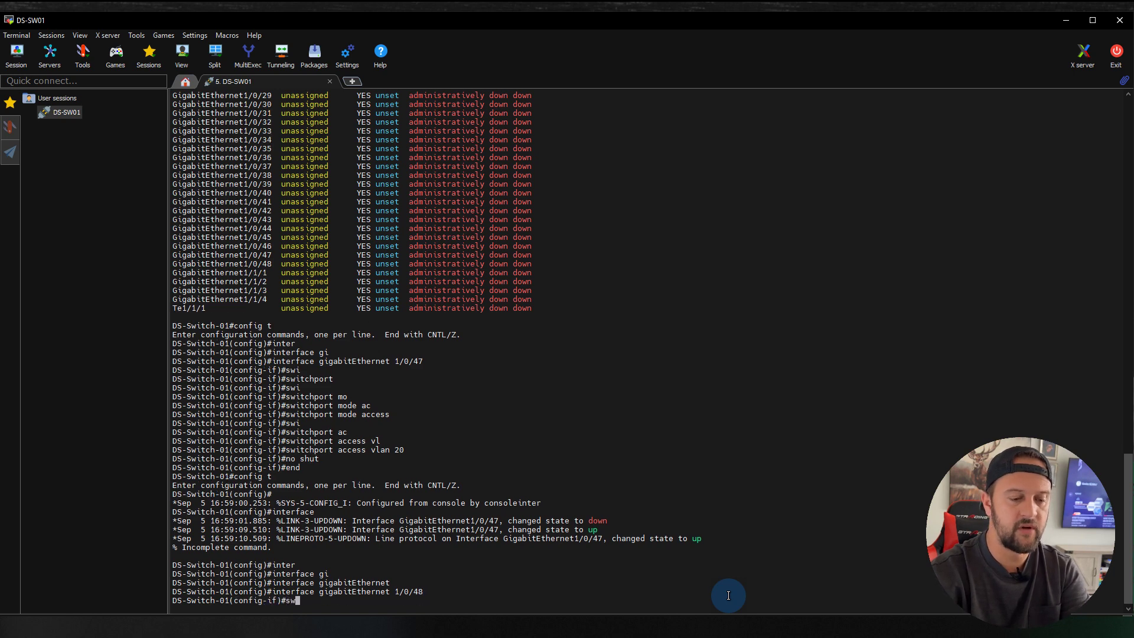
pyautogui.press('Tab')
pyautogui.press('Return')
pyautogui.write('swi\tmo\tac')
pyautogui.press('Return')
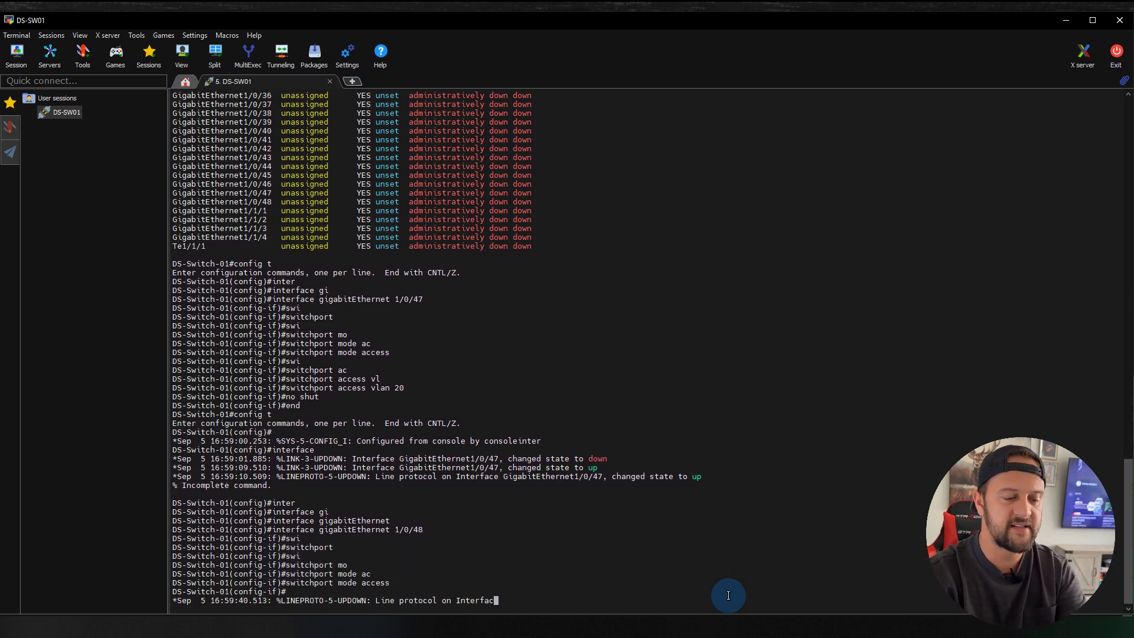
# Assign GigabitEthernet 1/0/48 to access VLAN 10 with "switchport access vlan 10"
pyautogui.write('swi\tac\tvl')
pyautogui.press('Tab')
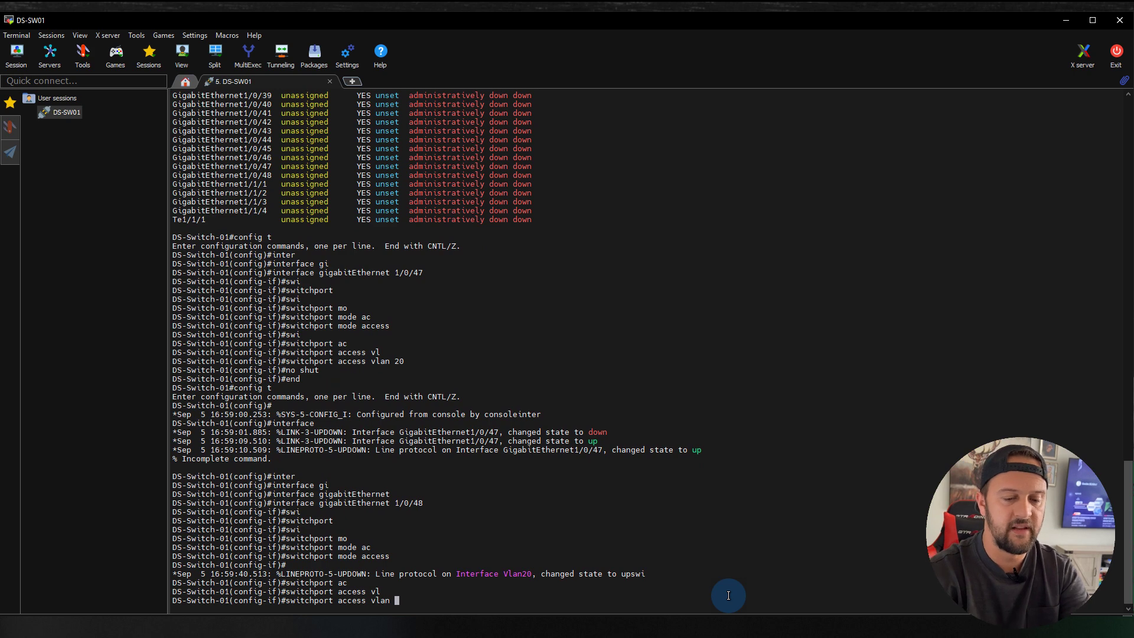
pyautogui.write('10')
pyautogui.press('Return')
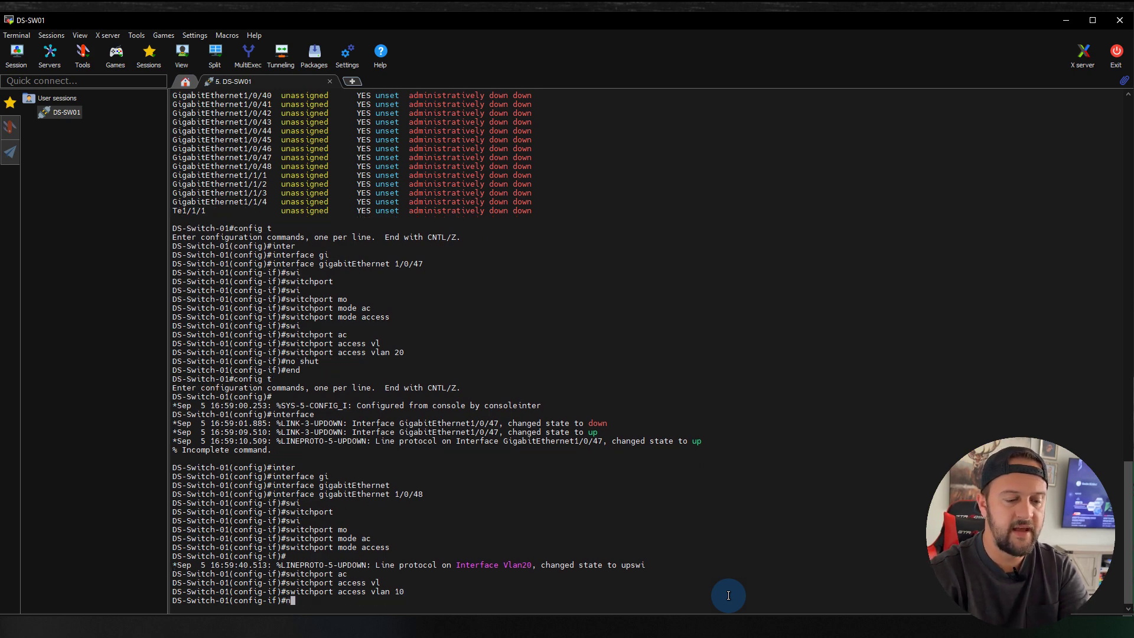
# Enable GigabitEthernet 1/0/48 with "no shut" and leave configuration mode with "end"
pyautogui.write('no shut')
pyautogui.press('Return')
pyautogui.write('end')
pyautogui.press('Return')
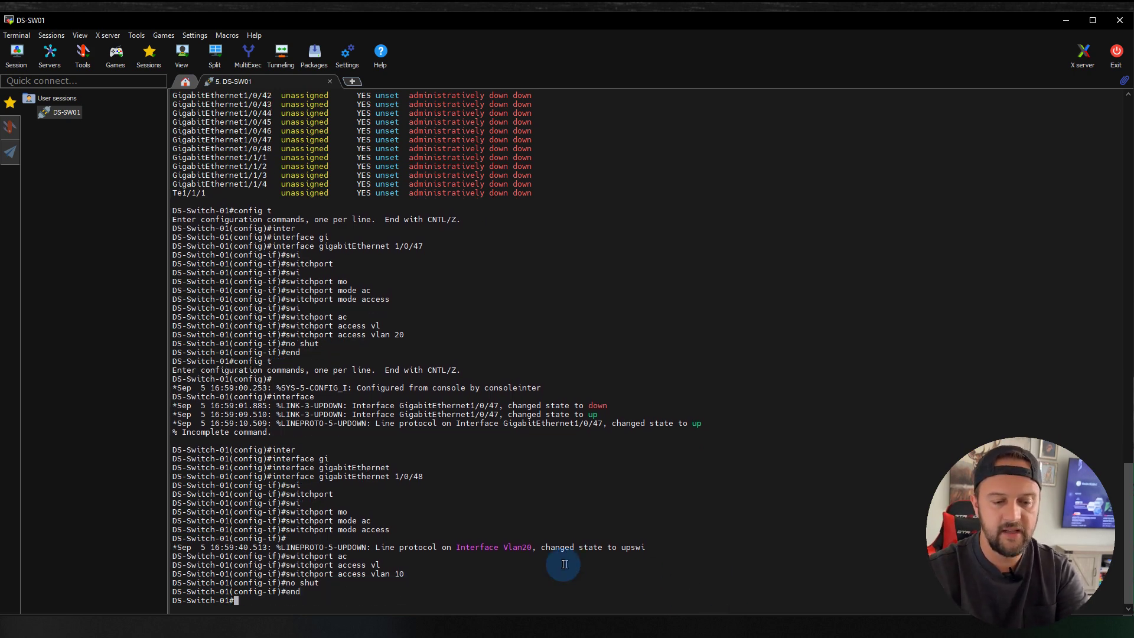
# Highlight the Vlan20 and GigabitEthernet1/0/48 state messages in the console, then clear the selection and get a fresh prompt
pyautogui.moveTo(481, 546); pyautogui.dragTo(597, 537)
pyautogui.click(629, 530)
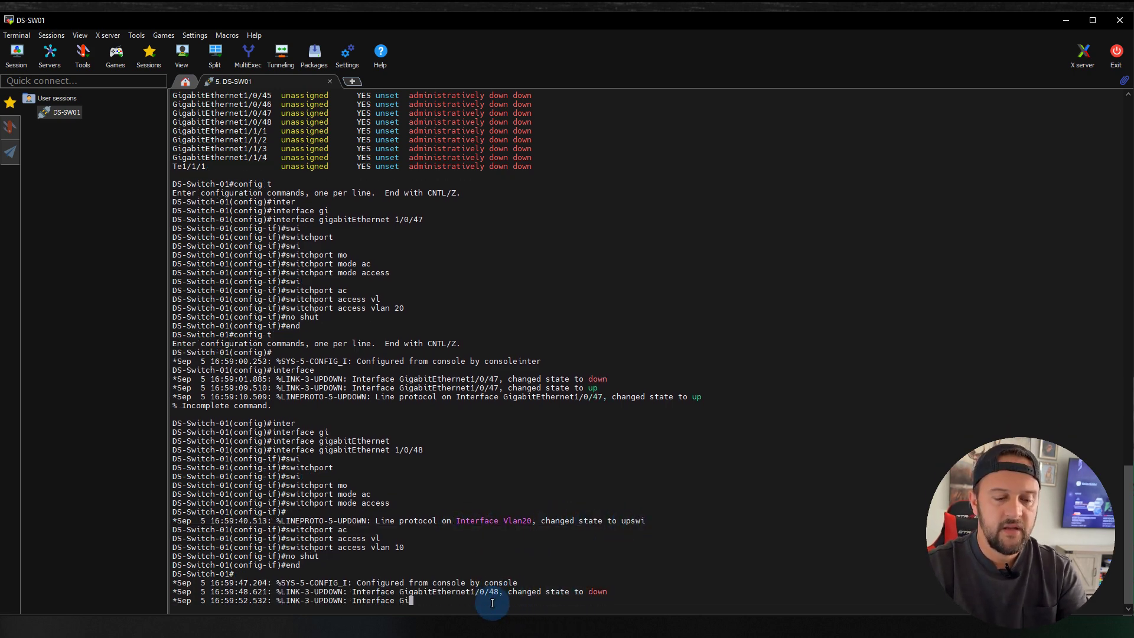
pyautogui.tripleClick(595, 592)
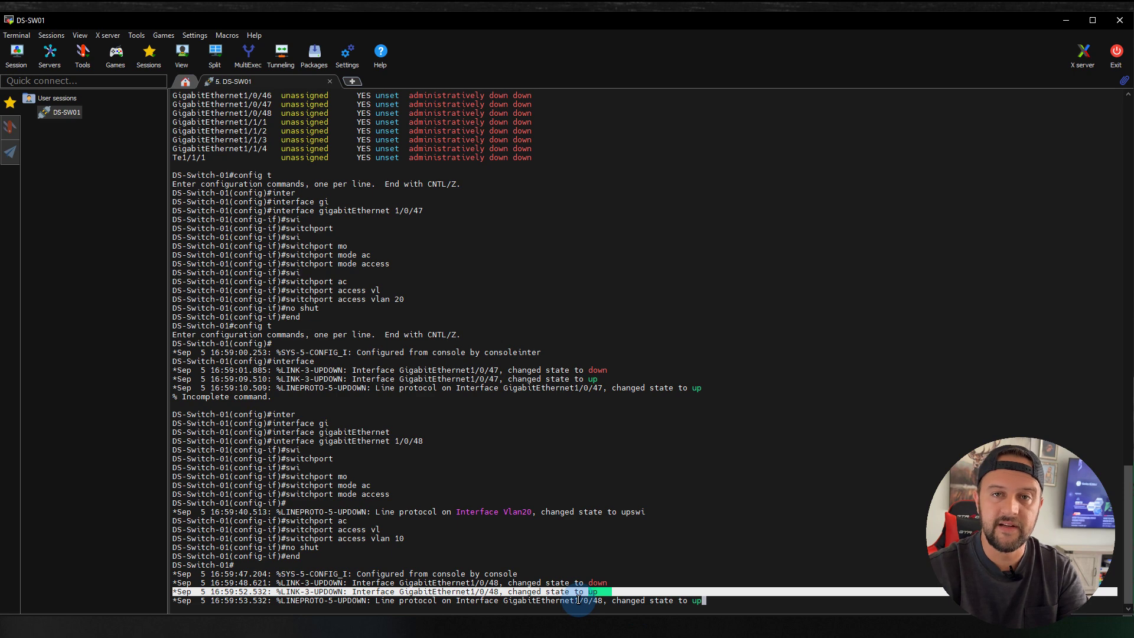
pyautogui.click(760, 597)
pyautogui.press('Return')
pyautogui.press('Return')
pyautogui.press('Return')
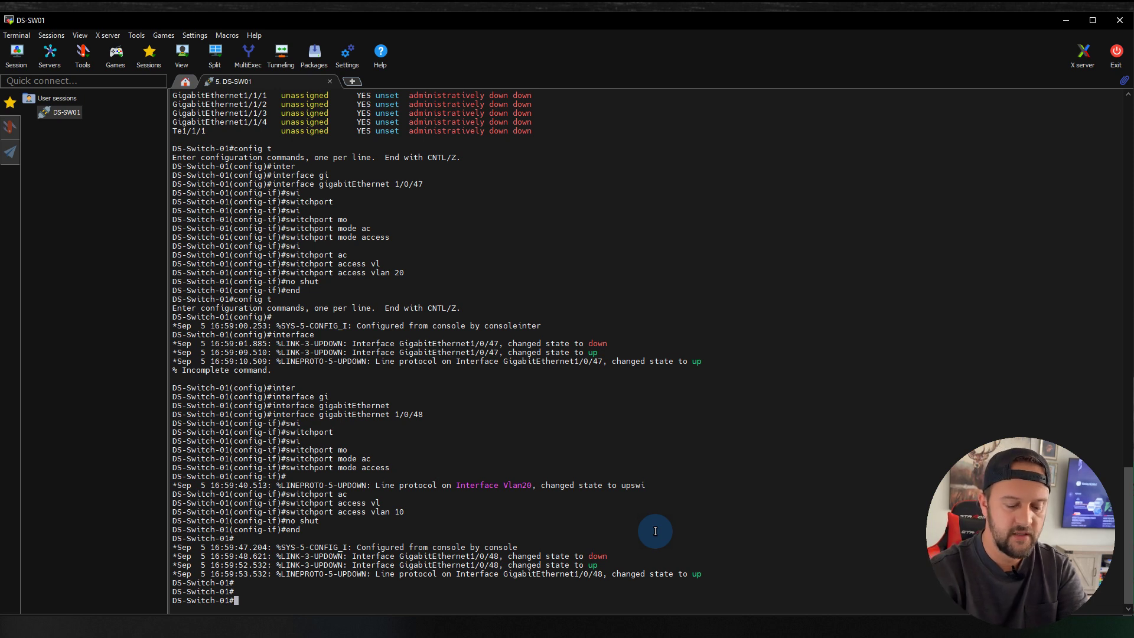
# Begin a "show" command, highlight the Vlan10 line-protocol message and clear the selection
pyautogui.write('s')
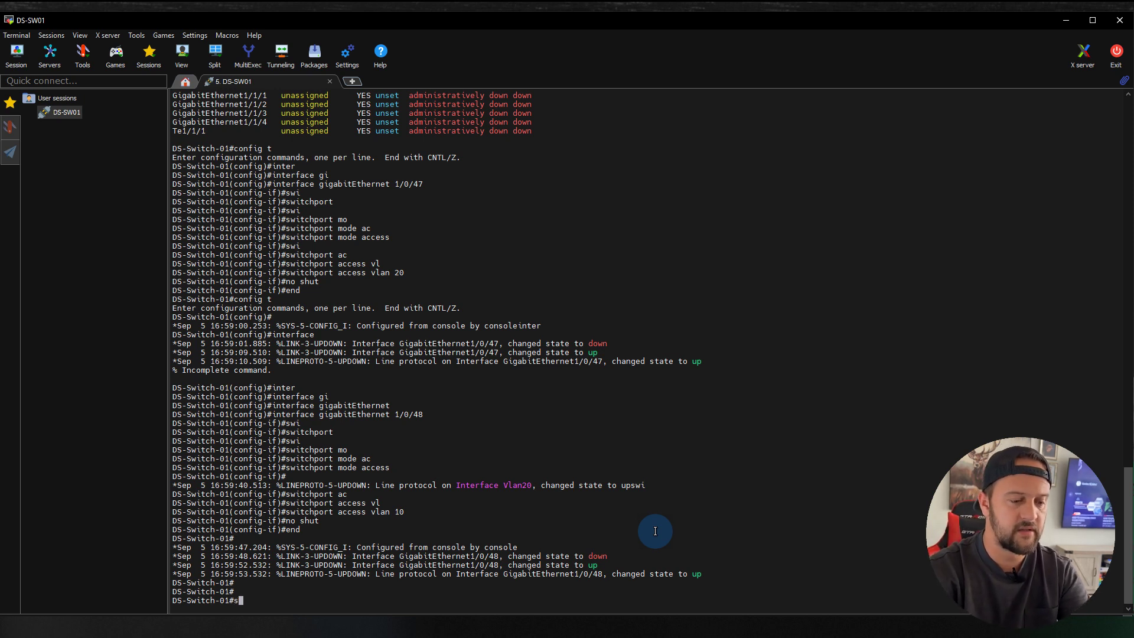
pyautogui.write('how')
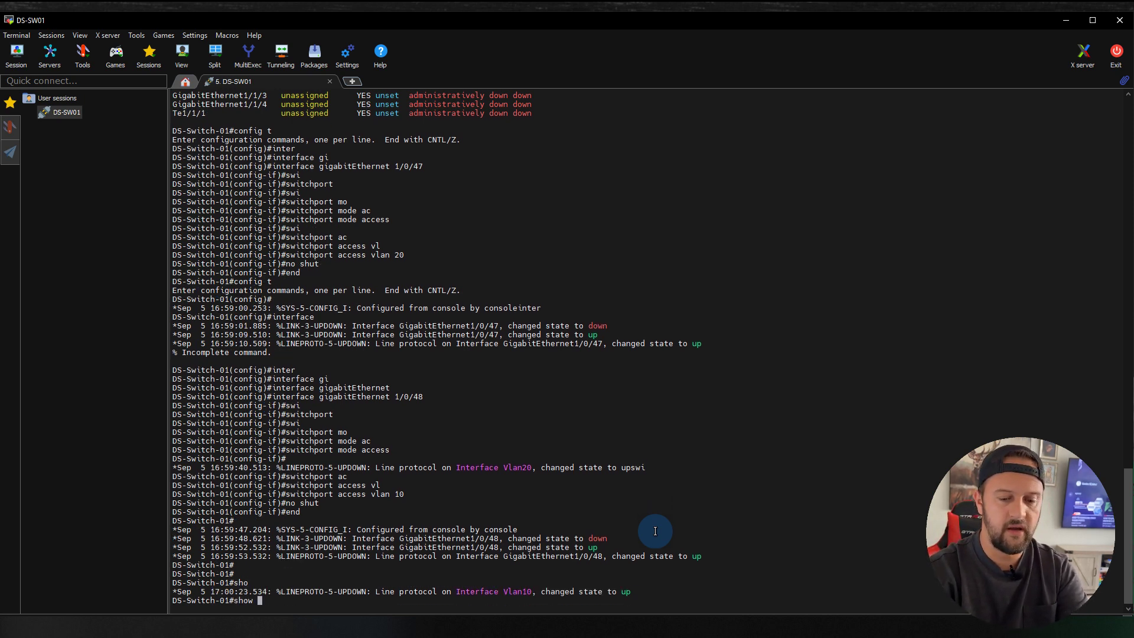
pyautogui.tripleClick(609, 590)
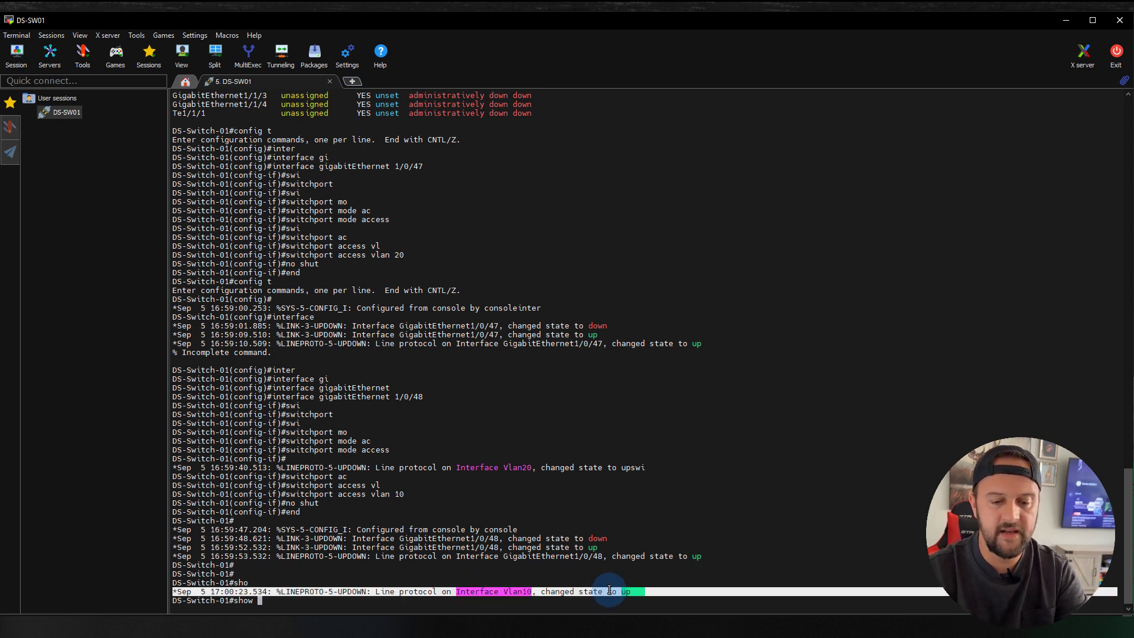
pyautogui.click(600, 599)
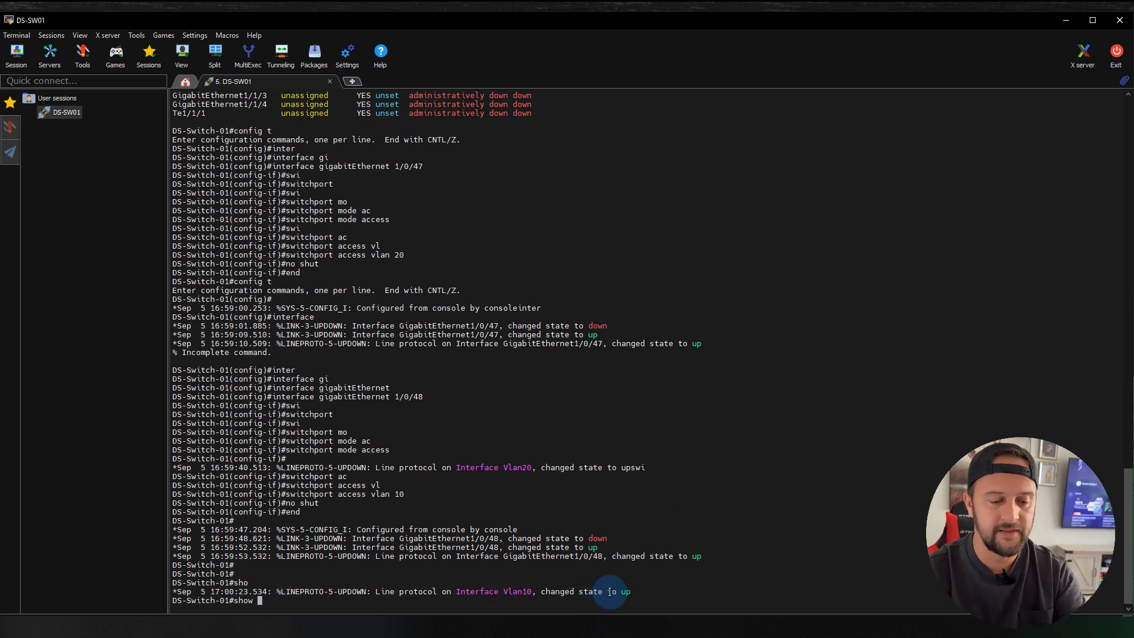
# Replace the unfinished command and try to list the interface summary with "sh ip in tbri"
pyautogui.press('BackSpace')
pyautogui.press('BackSpace')
pyautogui.press('BackSpace')
pyautogui.press('BackSpace')
pyautogui.press('BackSpace')
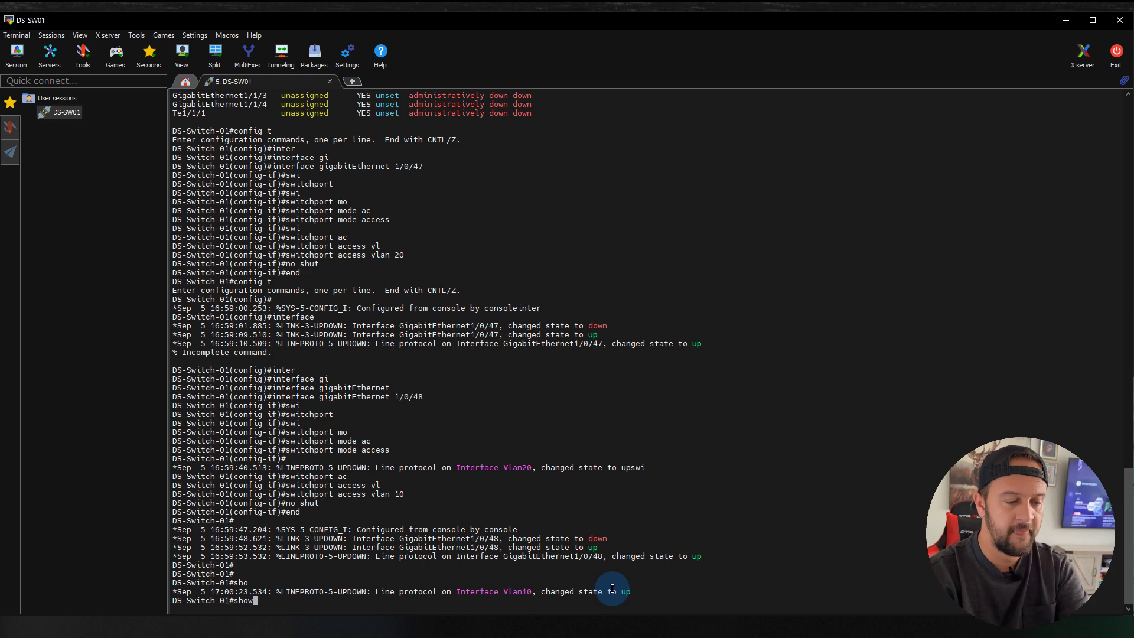
pyautogui.write('sh ikp in')
pyautogui.press('BackSpace')
pyautogui.press('BackSpace')
pyautogui.press('BackSpace')
pyautogui.press('BackSpace')
pyautogui.press('BackSpace')
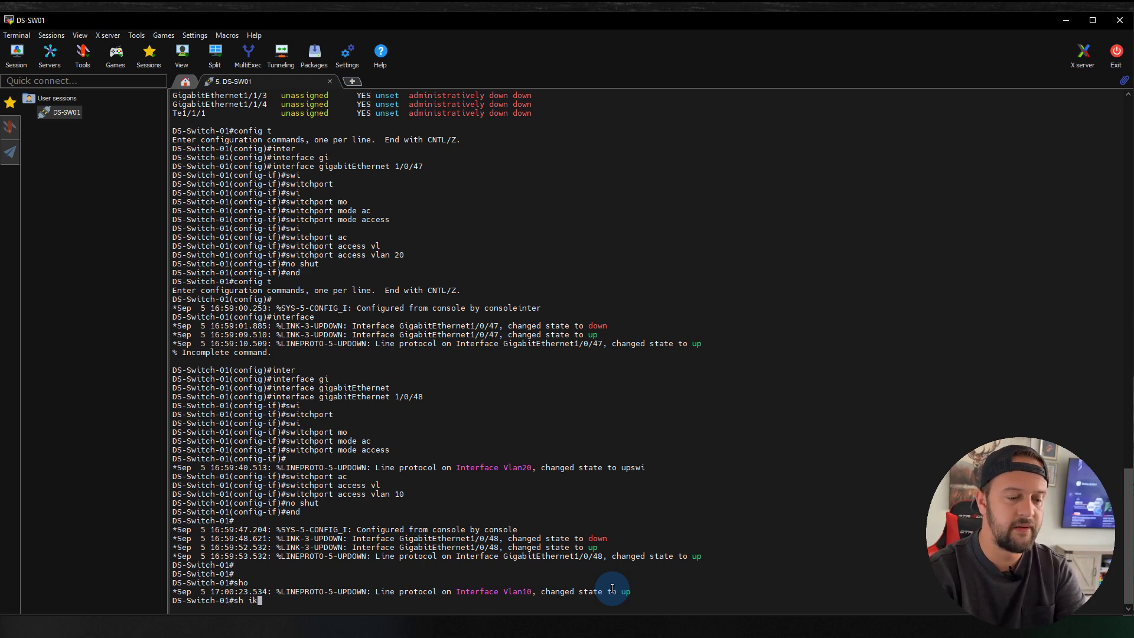
pyautogui.write('p in tbri')
pyautogui.press('Return')
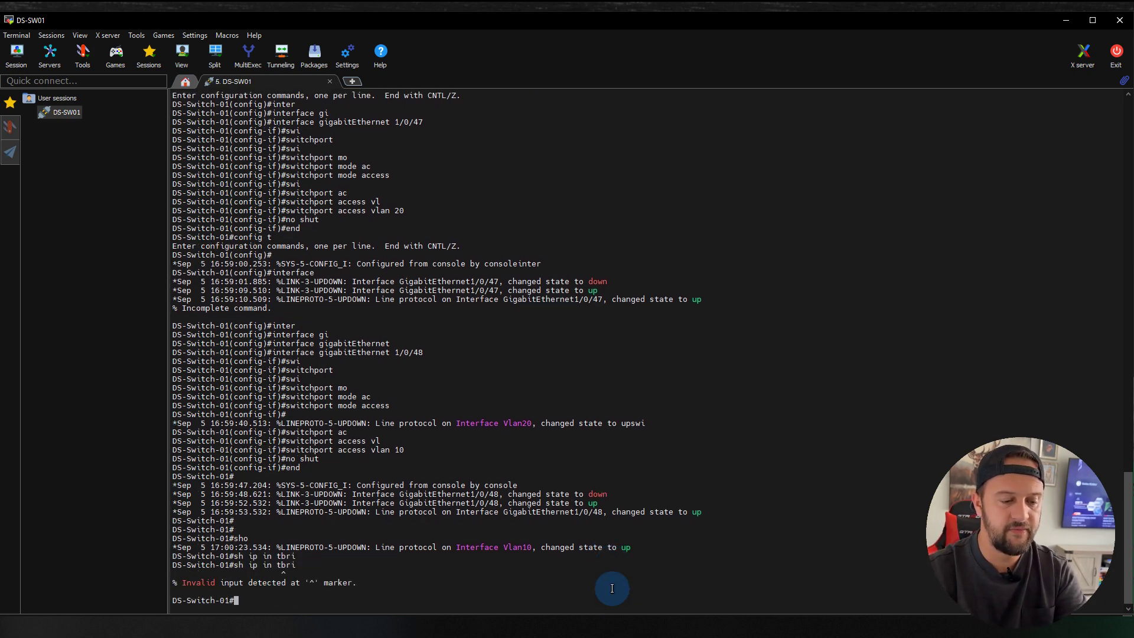
# List the IP status of all switch interfaces with "show ip int brief"
pyautogui.write('show ip int bri')
pyautogui.press('Tab')
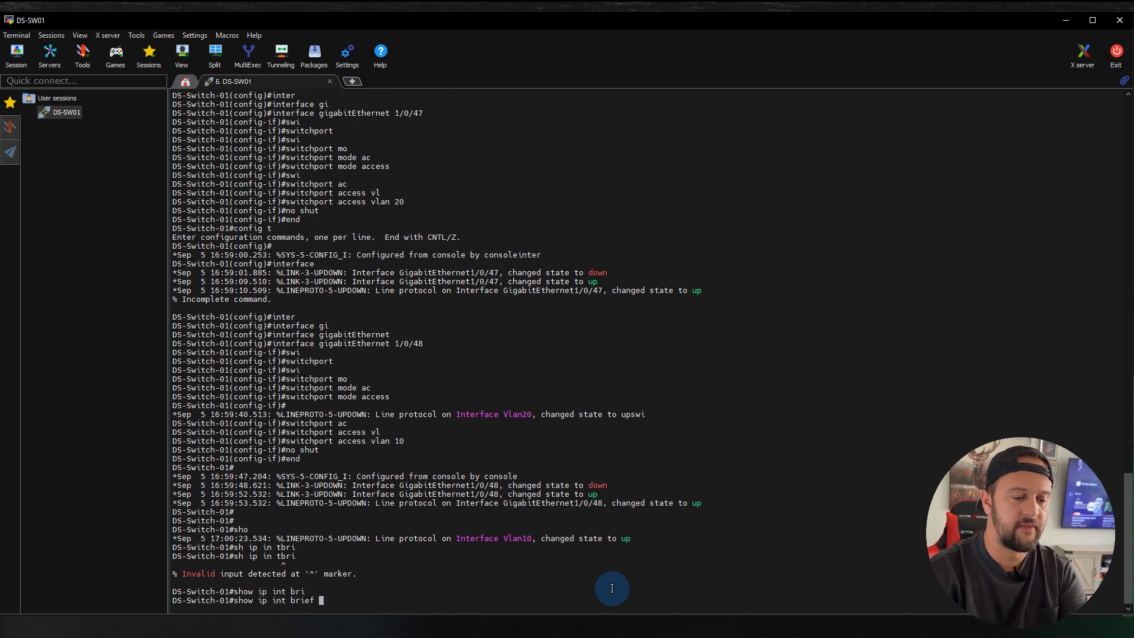
pyautogui.press('Return')
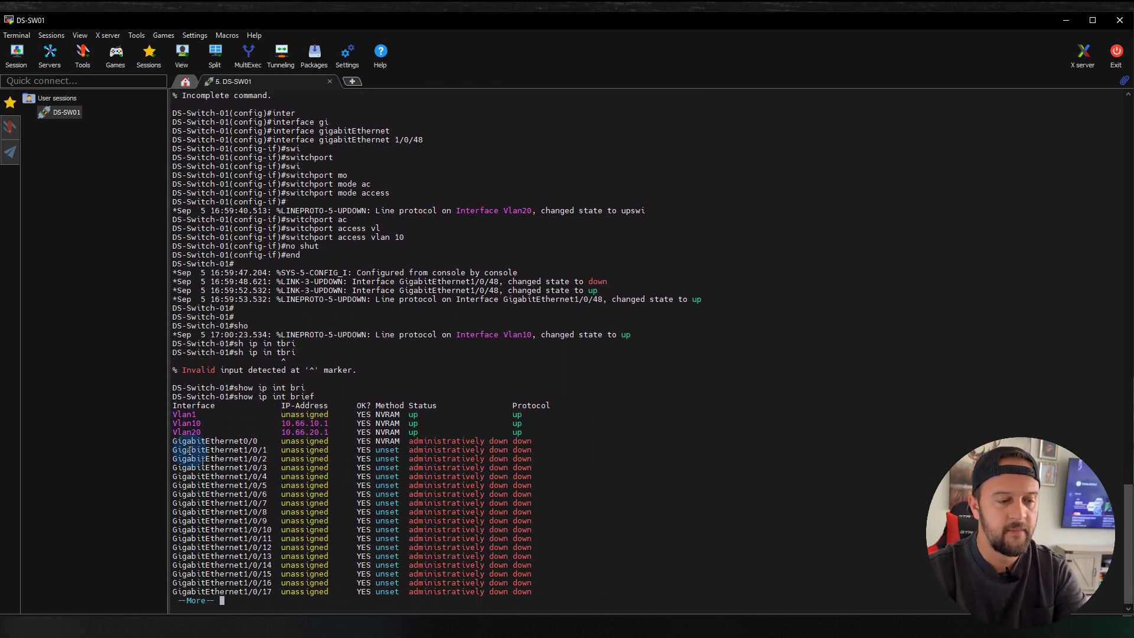
# Highlight the Vlan10 and Vlan20 rows and the VLANs' Protocol values in the interface list, then clear the selection
pyautogui.moveTo(178, 423); pyautogui.dragTo(534, 428)
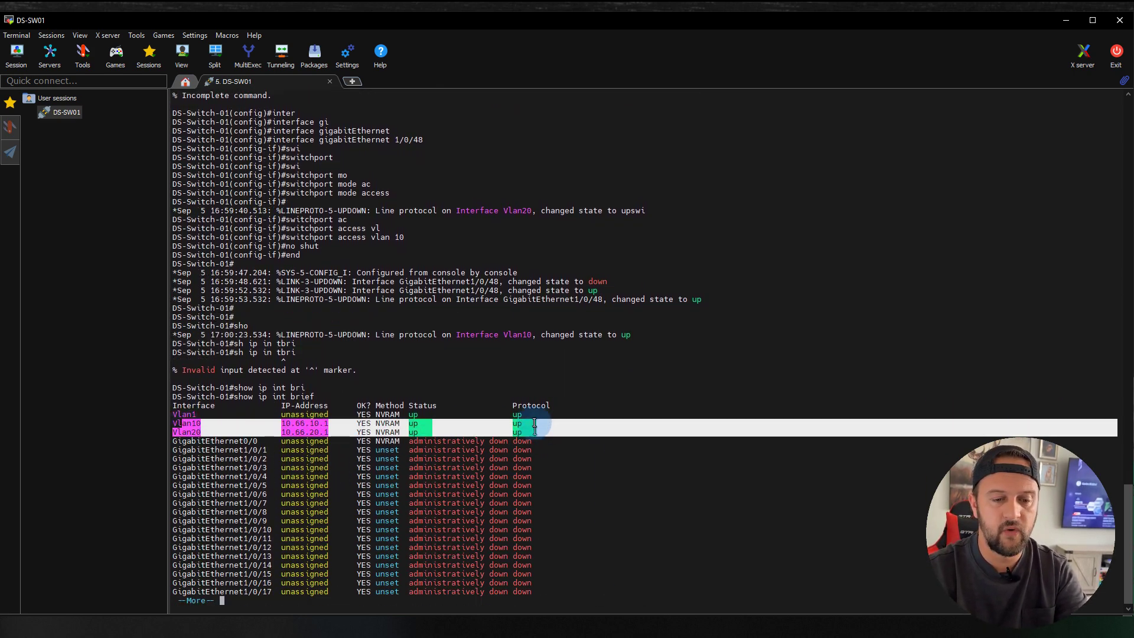
pyautogui.click(535, 425)
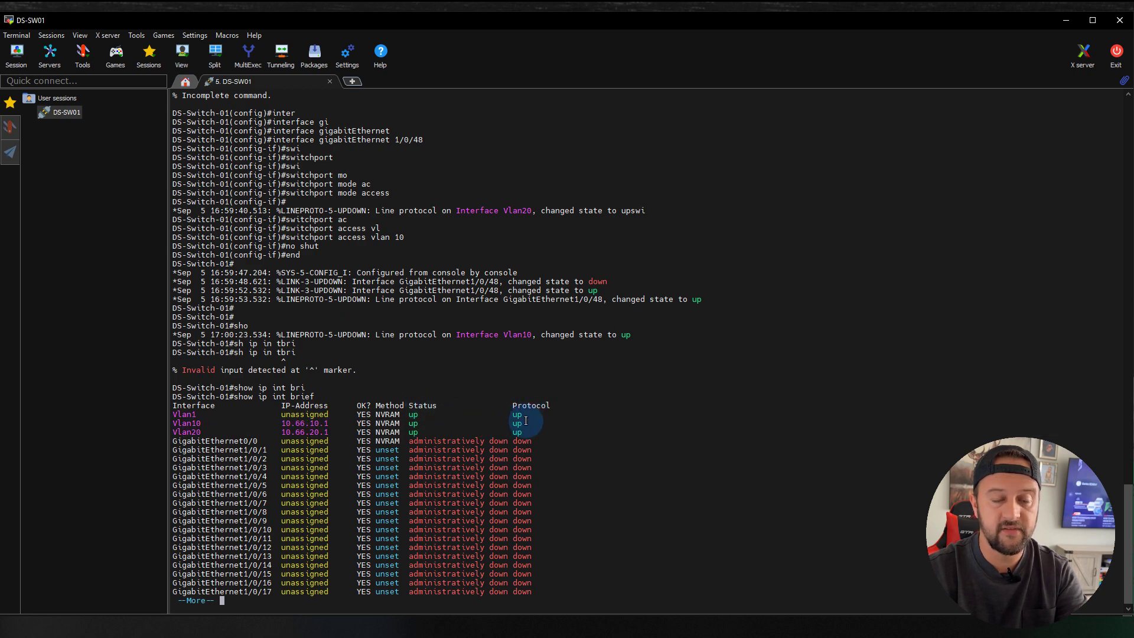
pyautogui.moveTo(513, 405); pyautogui.dragTo(578, 436)
pyautogui.click(579, 438)
pyautogui.press('Return')
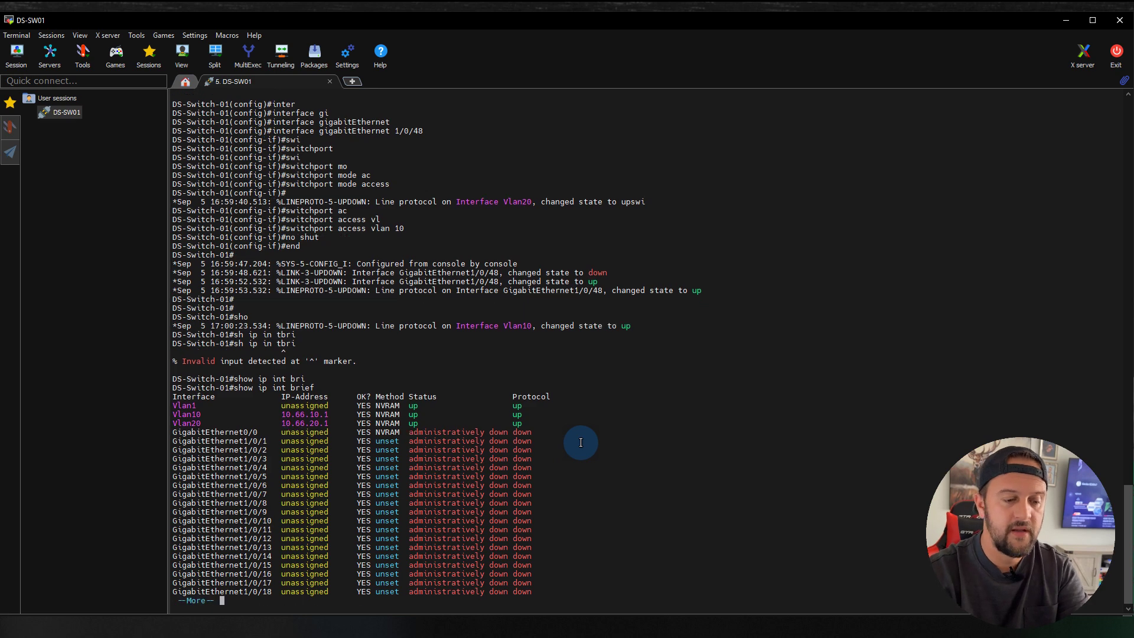
# Page through the rest of the interface list and highlight the GigabitEthernet1/0/47 and 1/0/48 rows, then clear the selection
pyautogui.press('space')
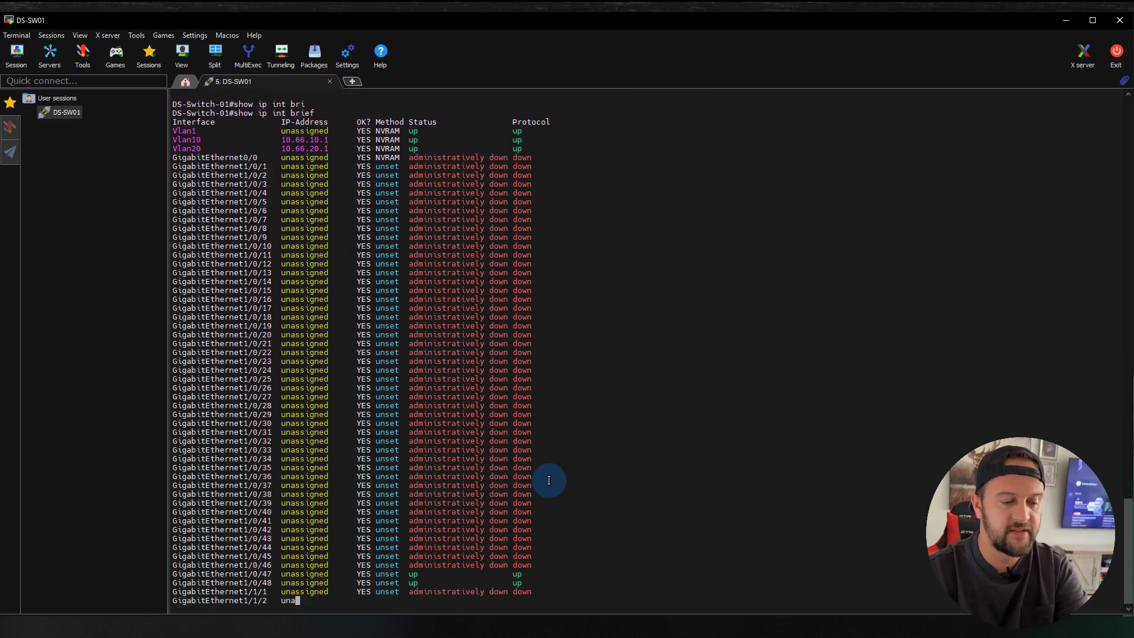
pyautogui.press('Return')
pyautogui.press('Return')
pyautogui.press('Return')
pyautogui.press('Return')
pyautogui.press('Return')
pyautogui.press('Return')
pyautogui.press('Return')
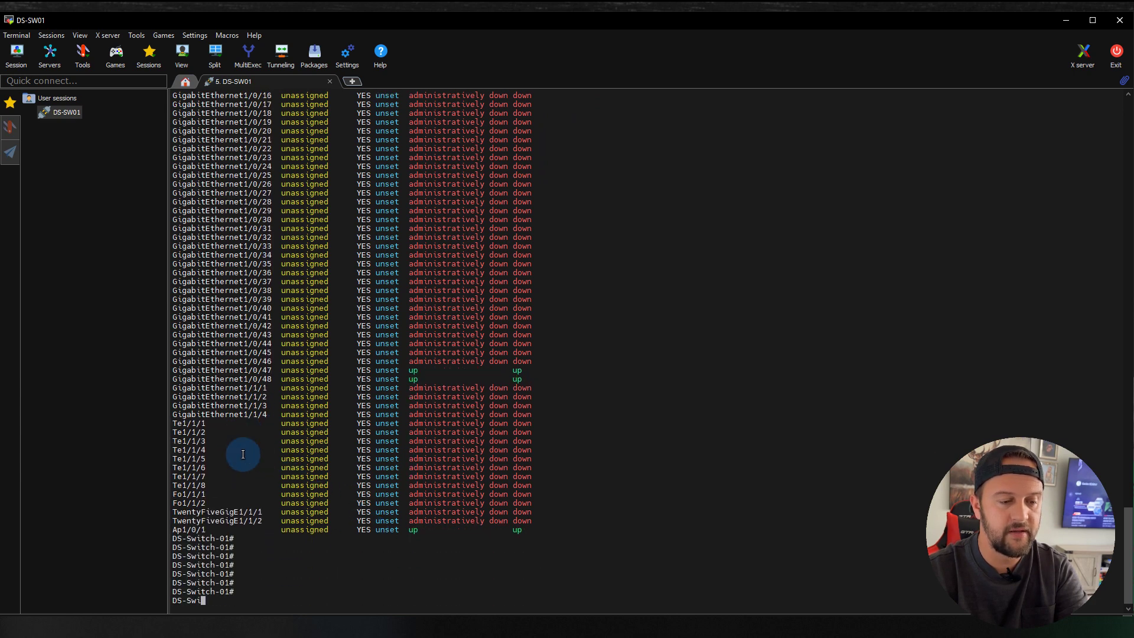
pyautogui.moveTo(172, 309); pyautogui.dragTo(535, 313)
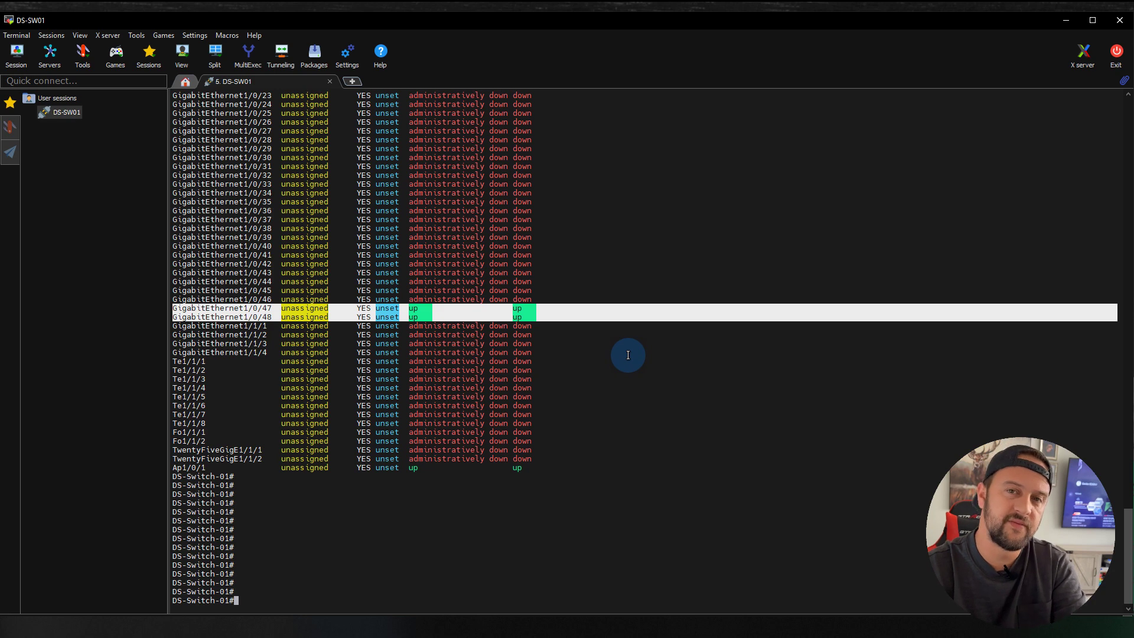
pyautogui.click(533, 508)
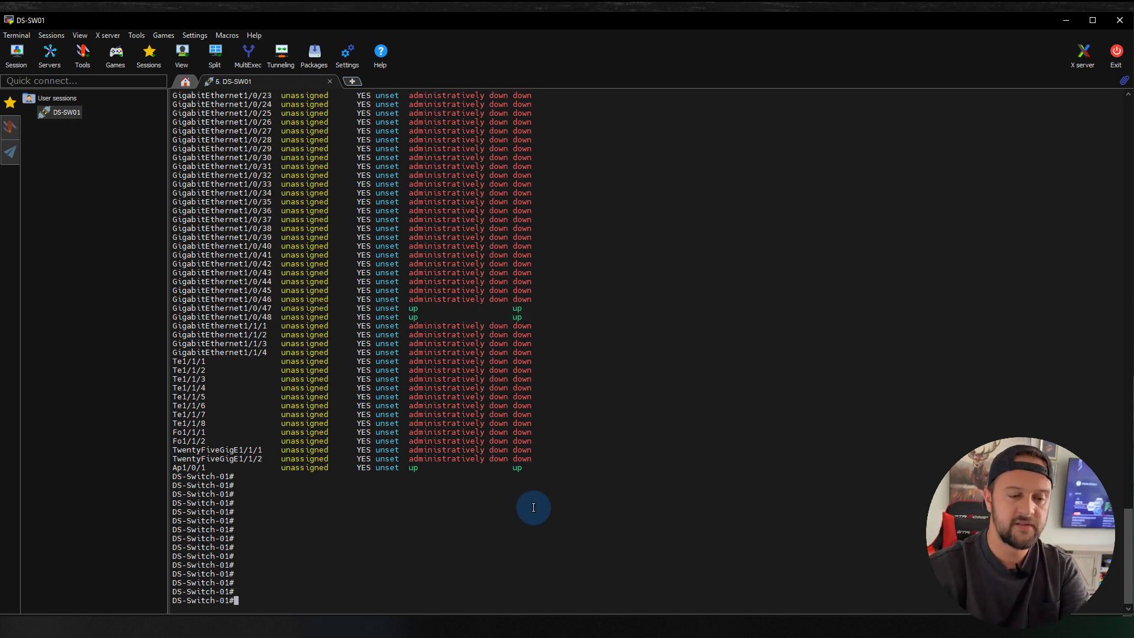
# Display the DHCP server statistics with "show dhcp server"
pyautogui.write('show dh')
pyautogui.press('Tab')
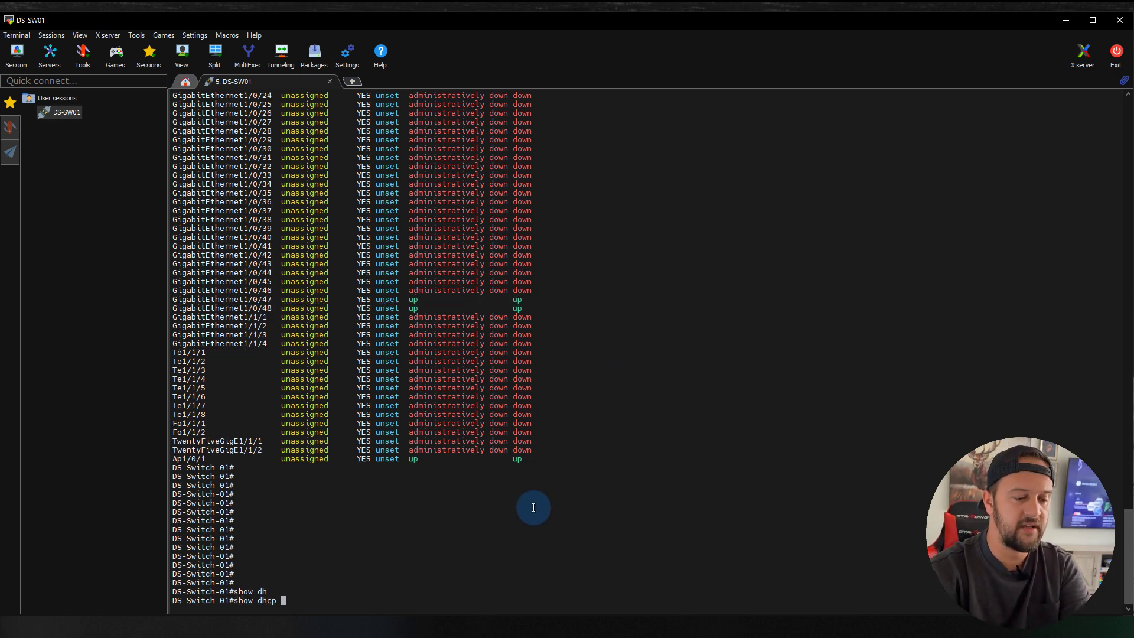
pyautogui.write('ser')
pyautogui.press('Tab')
pyautogui.press('Return')
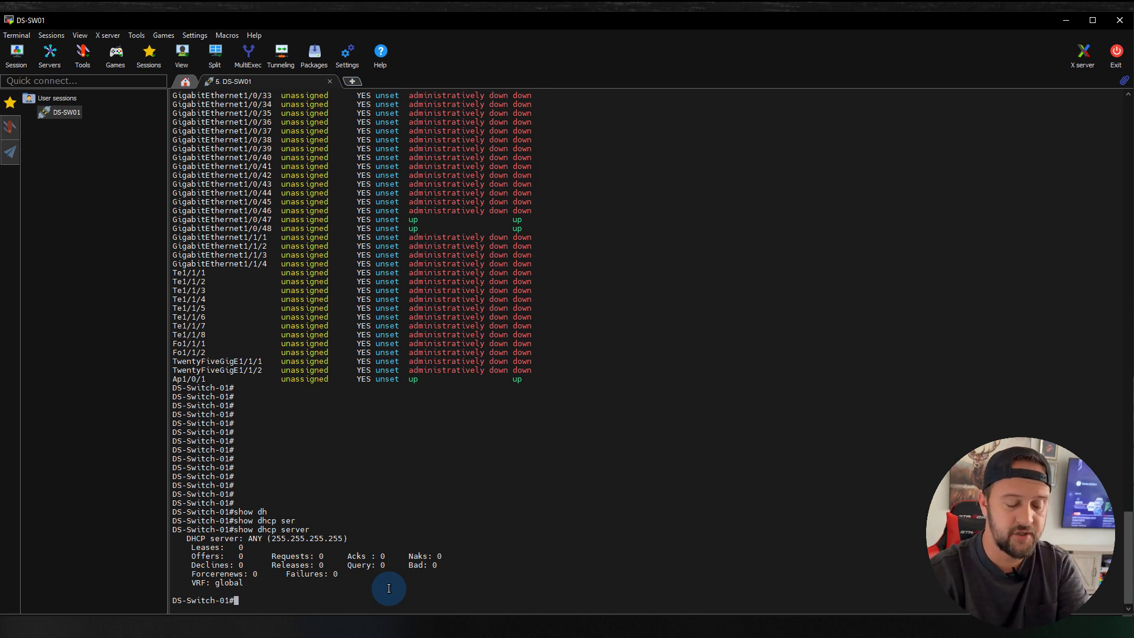
# Display the switch's ARP table with "show arp" and return to a fresh prompt
pyautogui.write('show arp')
pyautogui.press('Return')
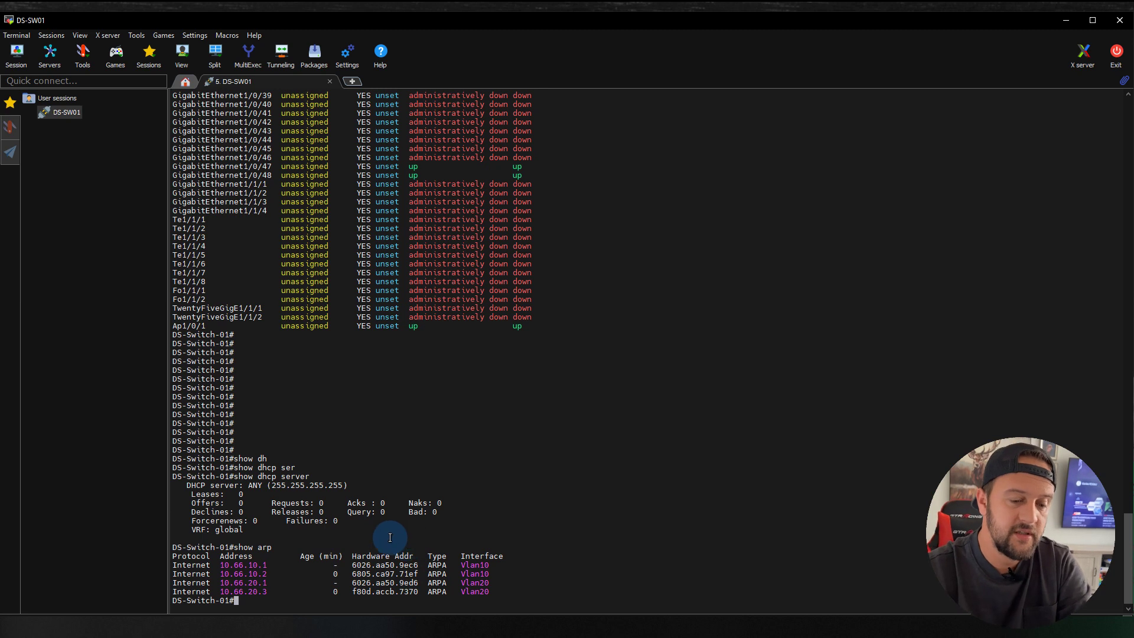
pyautogui.press('Return')
pyautogui.press('Return')
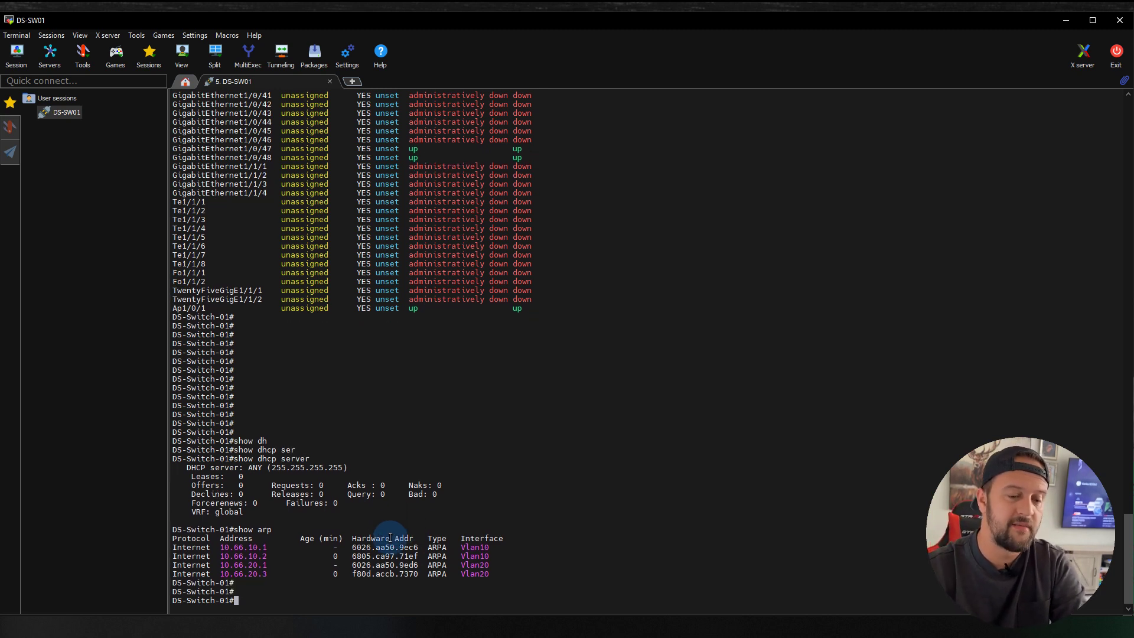
# Highlight the ARP entry for 10.66.20.3 on Vlan20, then the entry for 10.66.10.2 on Vlan10
pyautogui.tripleClick(258, 574)
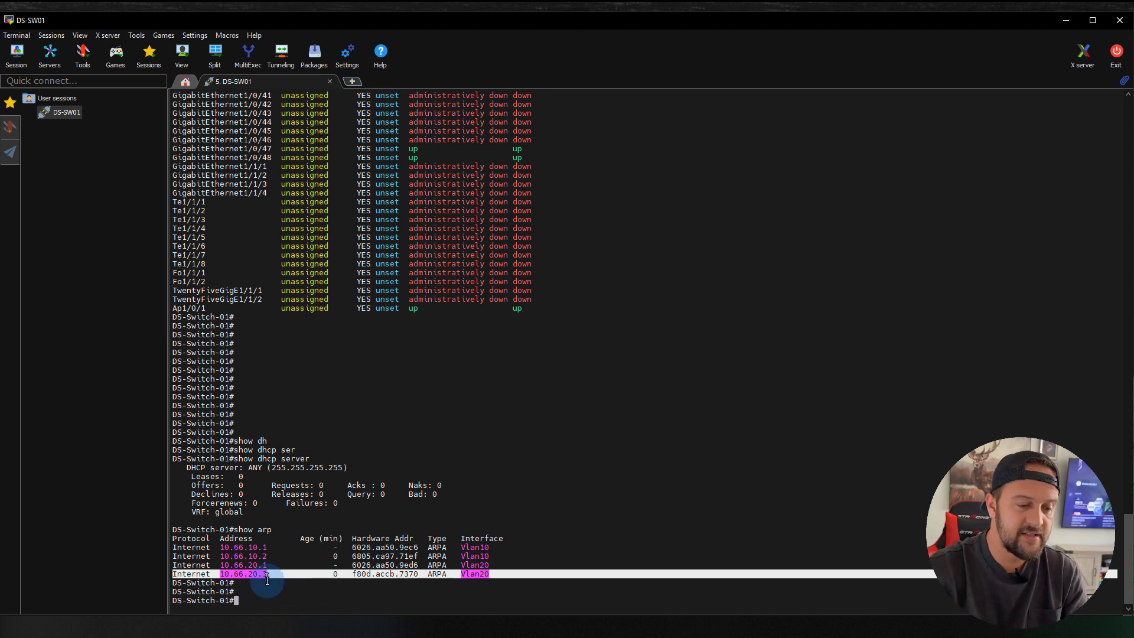
pyautogui.tripleClick(265, 556)
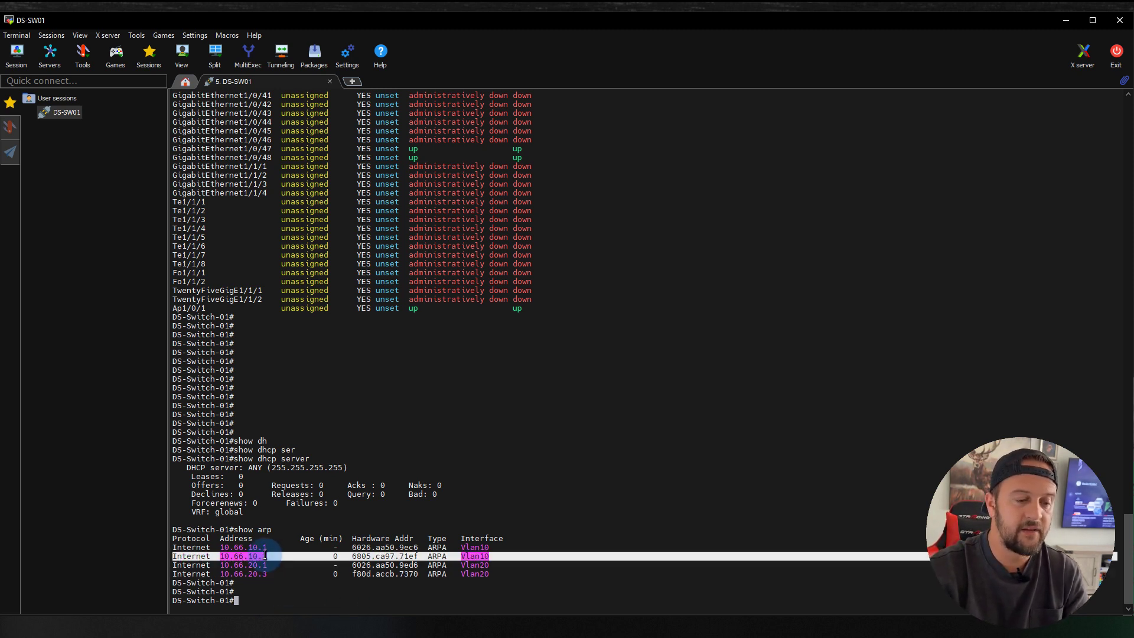
pyautogui.click(265, 556)
pyautogui.tripleClick(265, 556)
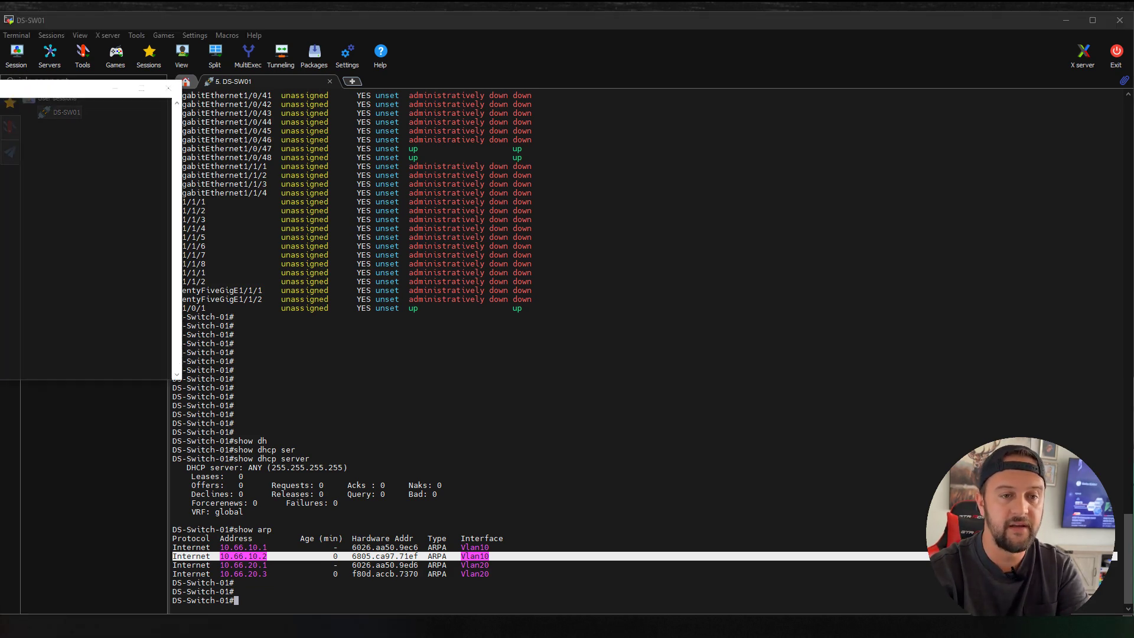
# Place the Windows Command Prompt over the switch console, run "ipconfig" and highlight the Ethernet 2 adapter's IPv4 address
pyautogui.moveTo(24, 90); pyautogui.dragTo(759, 131)
pyautogui.click(698, 206)
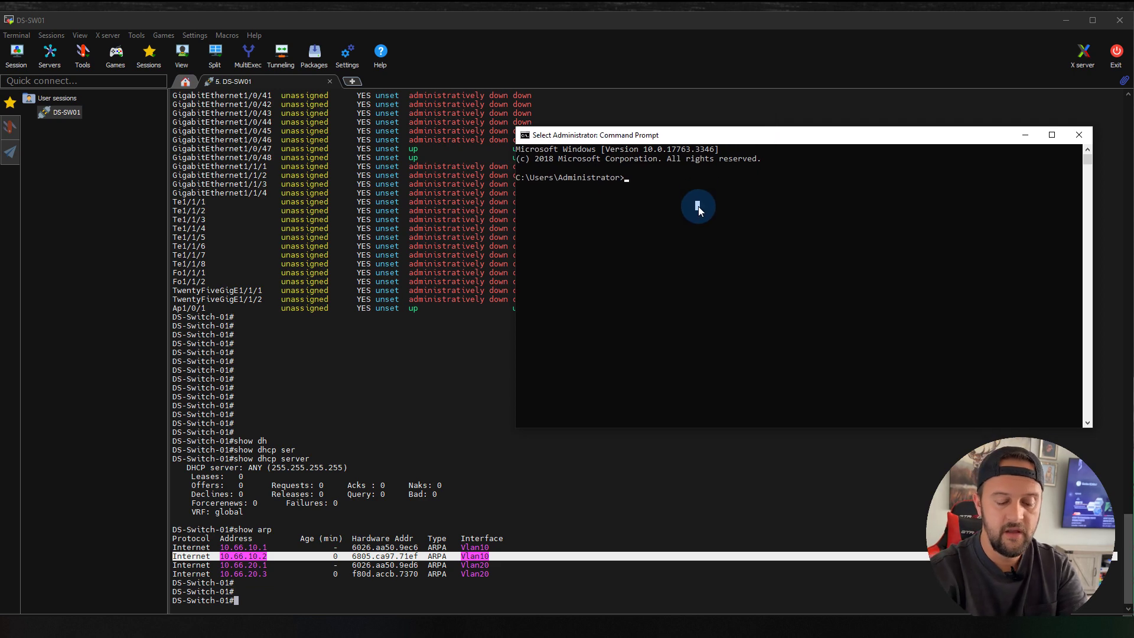
pyautogui.write('ipconfig')
pyautogui.press('Return')
pyautogui.doubleClick(713, 198)
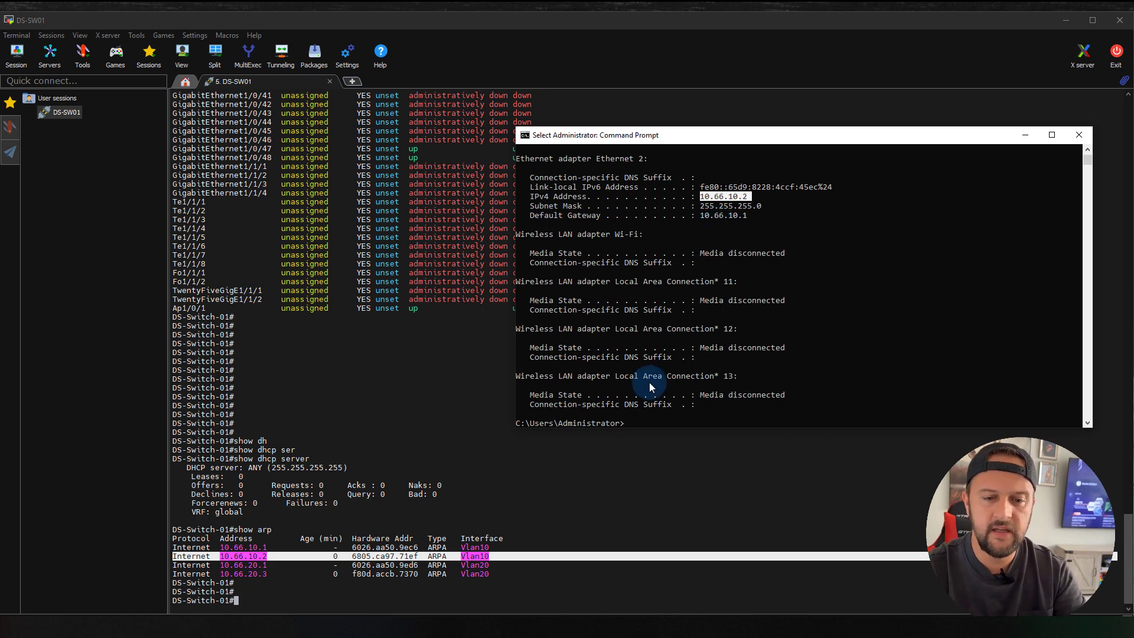
pyautogui.click(750, 404)
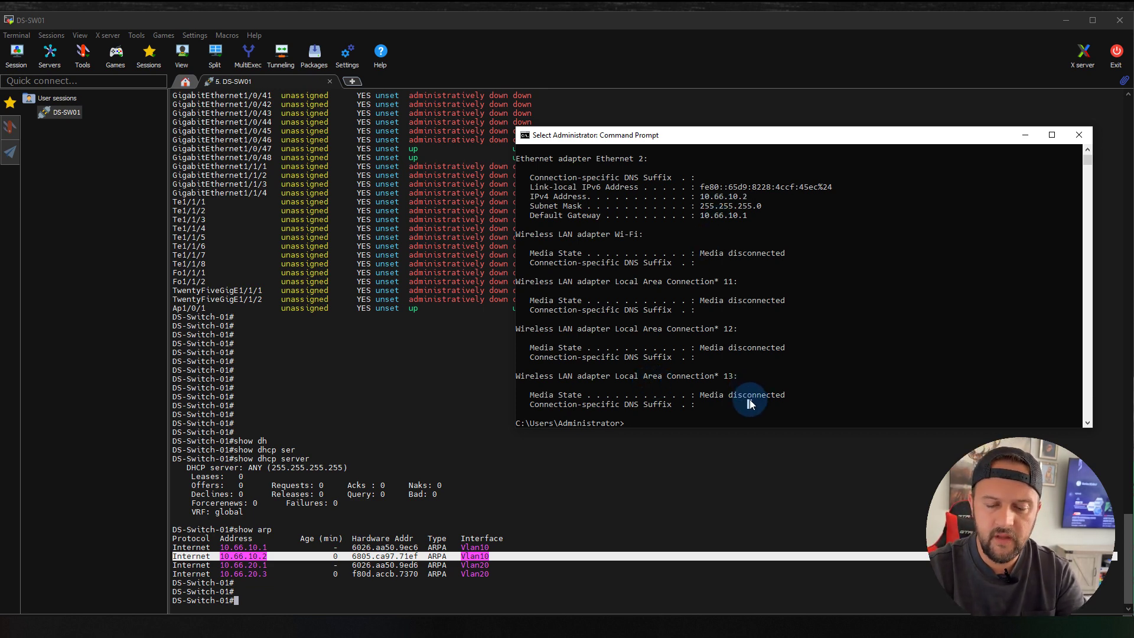
# Switch back to the MobaXterm console, highlight the 10.66.20.3 ARP entry and ping 10.66.20.3 from the switch
pyautogui.click(260, 577)
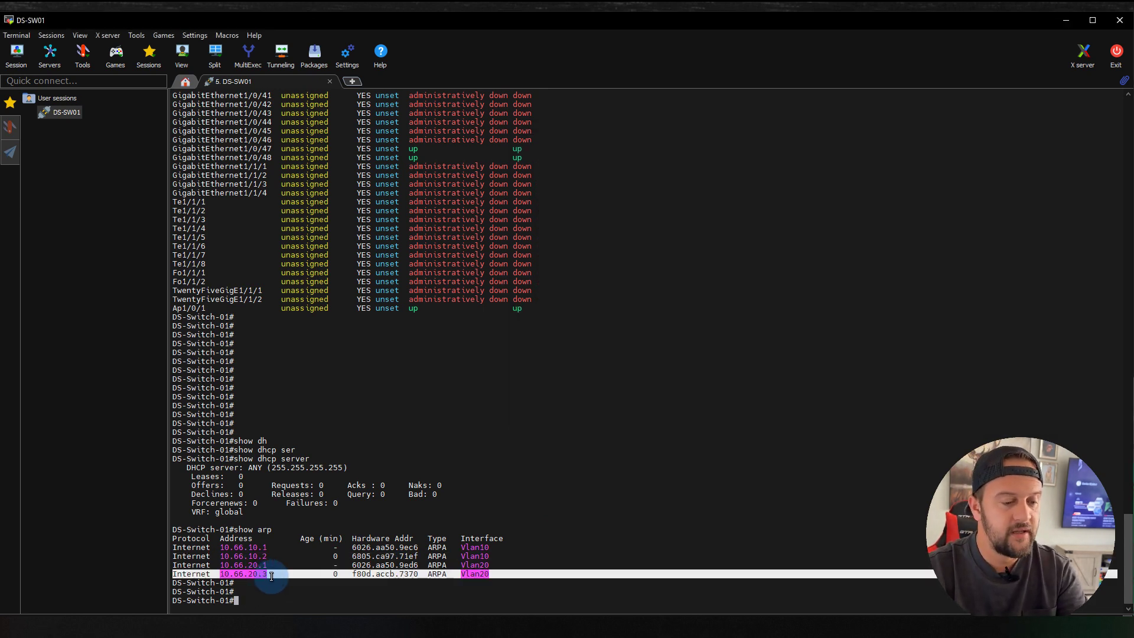
pyautogui.click(307, 596)
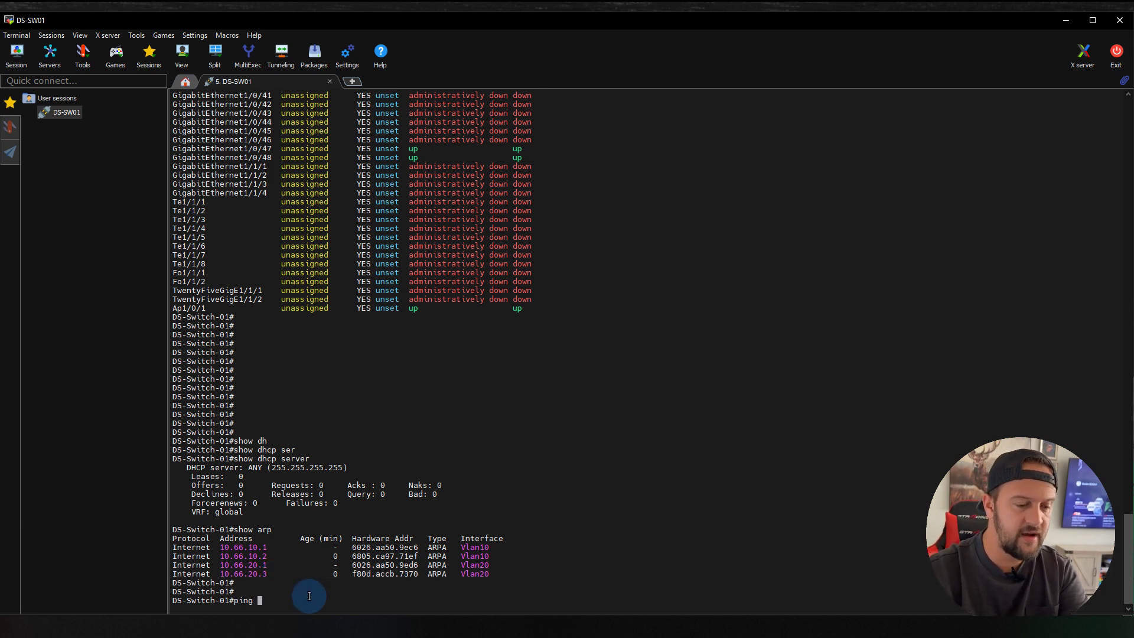
pyautogui.write('ping 10.66.20.3')
pyautogui.press('Return')
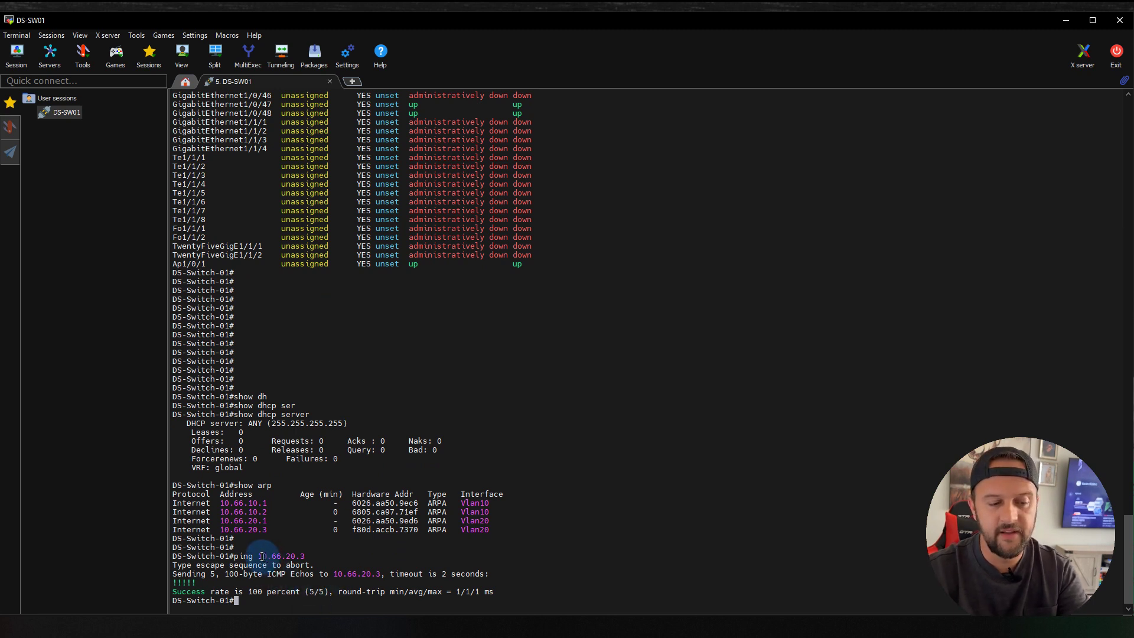
# Highlight the 10.66.20.3 address in the last ping command, clear the highlight and ping 10.66.10.2 from the switch
pyautogui.moveTo(260, 556); pyautogui.dragTo(308, 557)
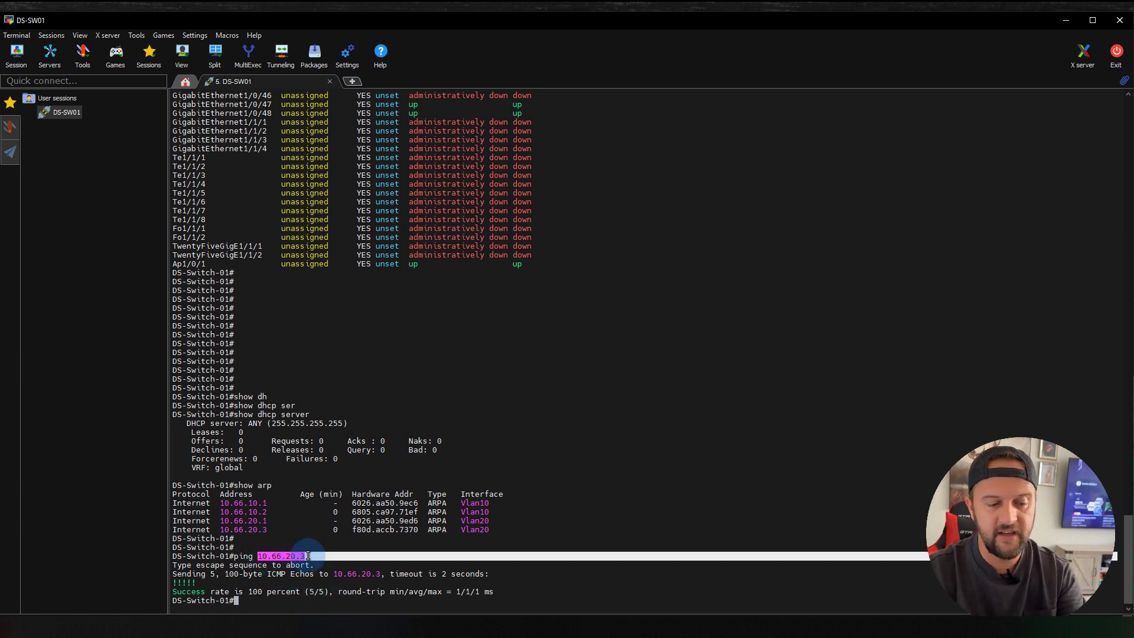
pyautogui.click(491, 573)
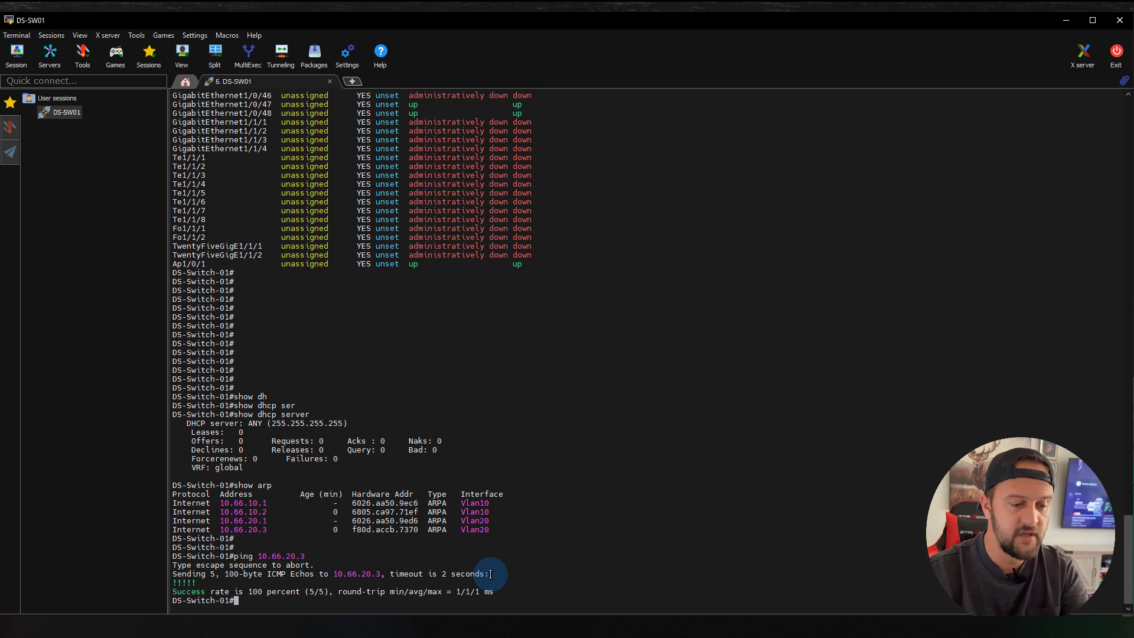
pyautogui.press('Up')
pyautogui.press('BackSpace')
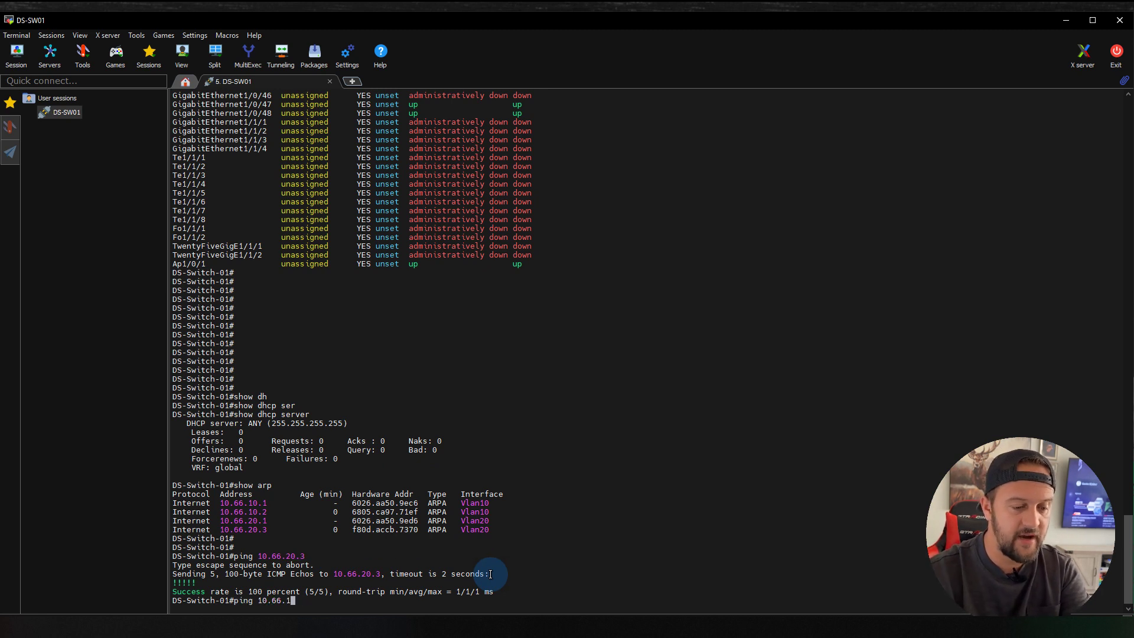
pyautogui.write('10.2')
pyautogui.press('Return')
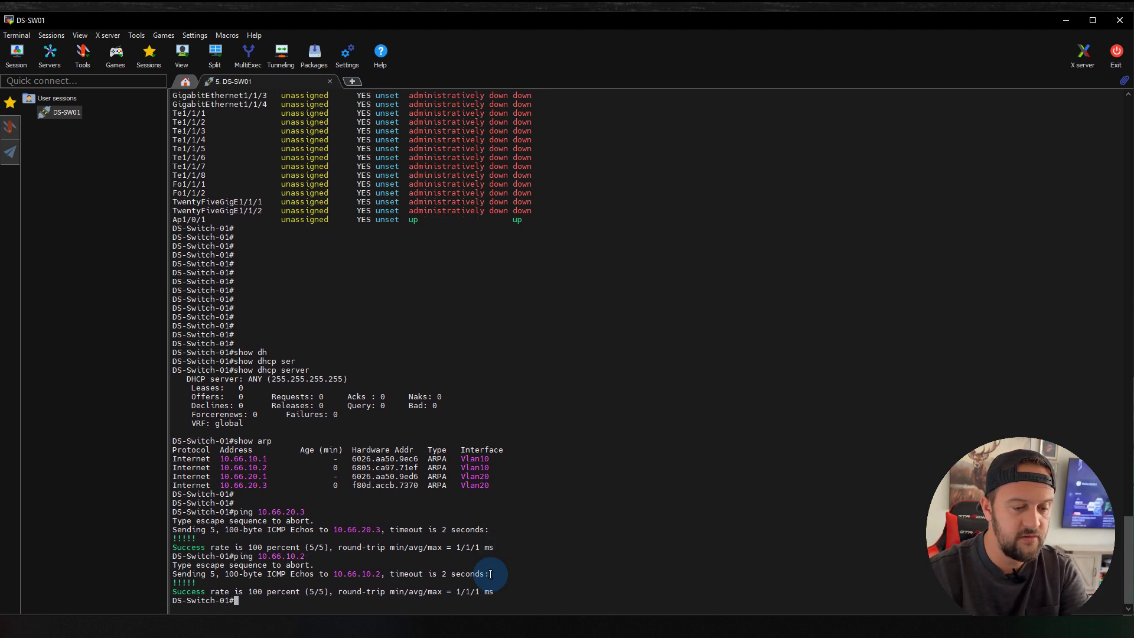
# Highlight the output of both switch pings, then only the VLAN 20 octet in the 10.66.20.3 ping command
pyautogui.moveTo(496, 591); pyautogui.dragTo(168, 513)
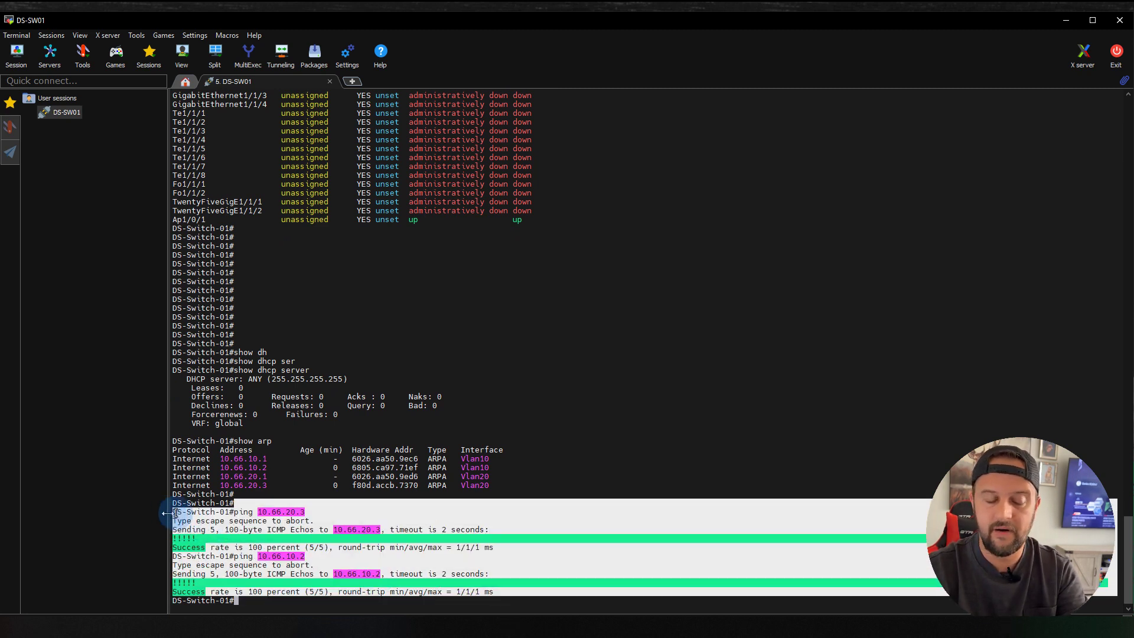
pyautogui.click(476, 503)
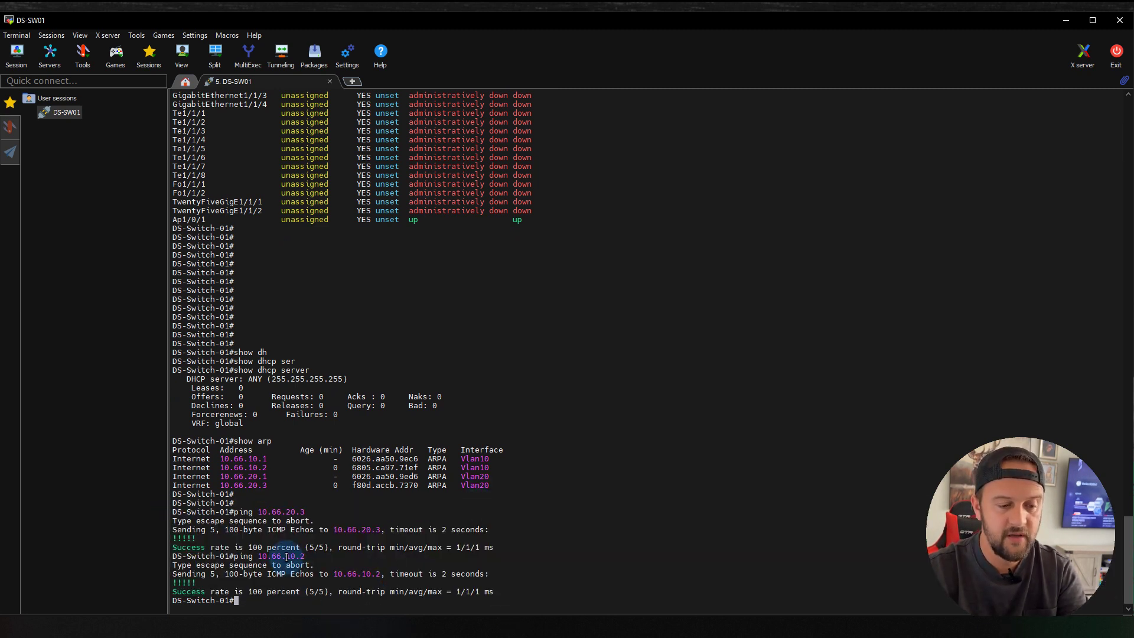
pyautogui.doubleClick(291, 512)
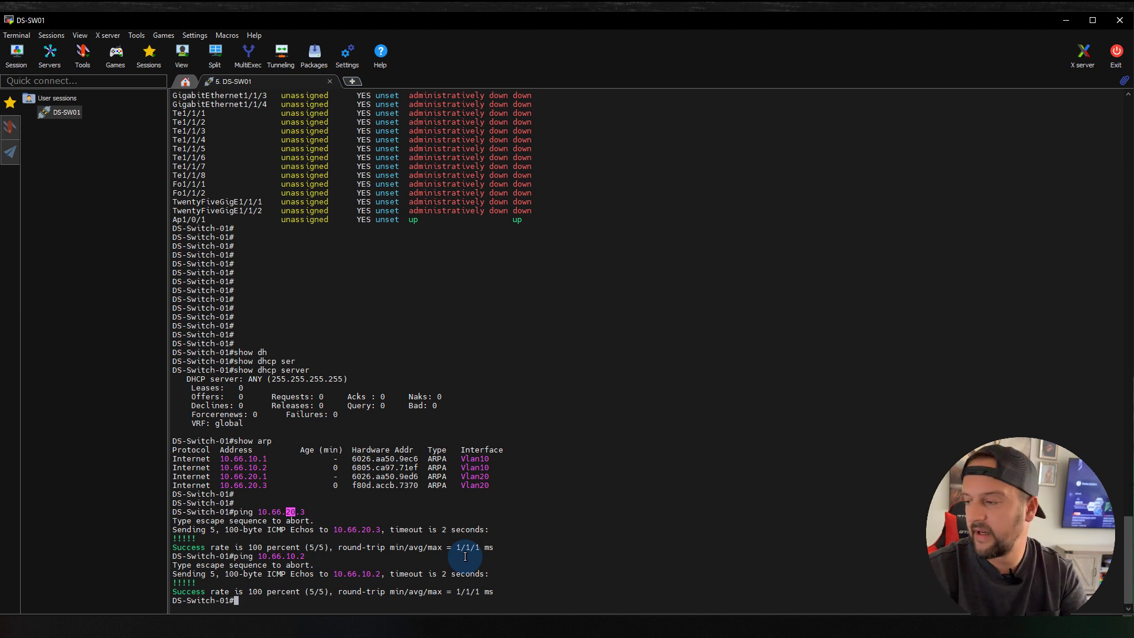
pyautogui.click(572, 541)
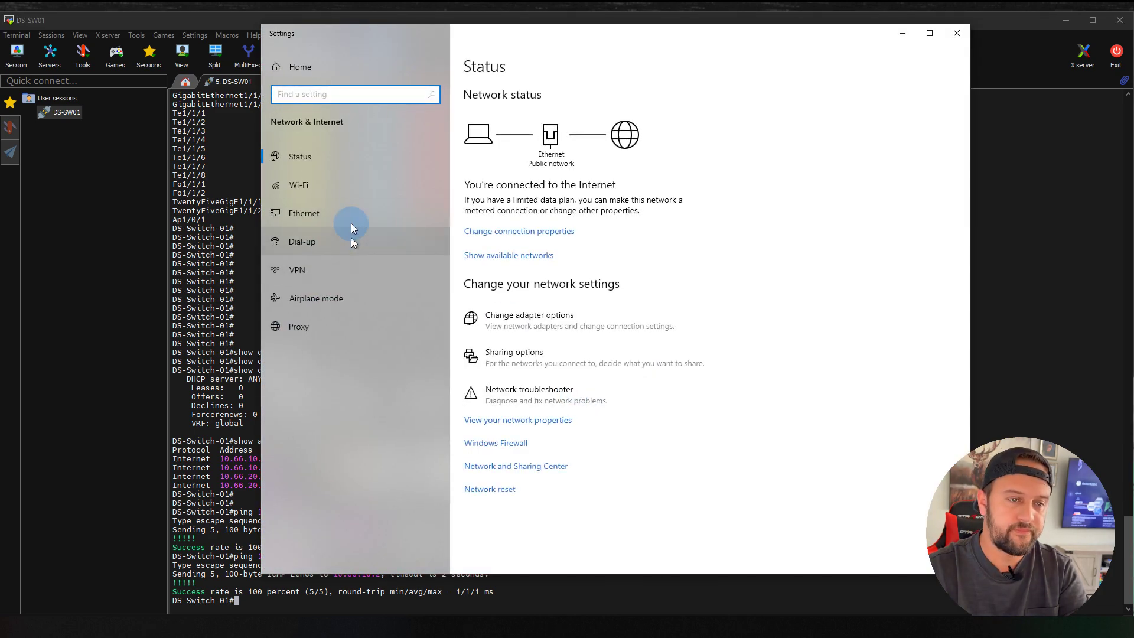
# Disable the Windows "Ethernet" adapter that uses the Killer E2400 controller and close the network settings windows
pyautogui.click(350, 223)
pyautogui.click(869, 106)
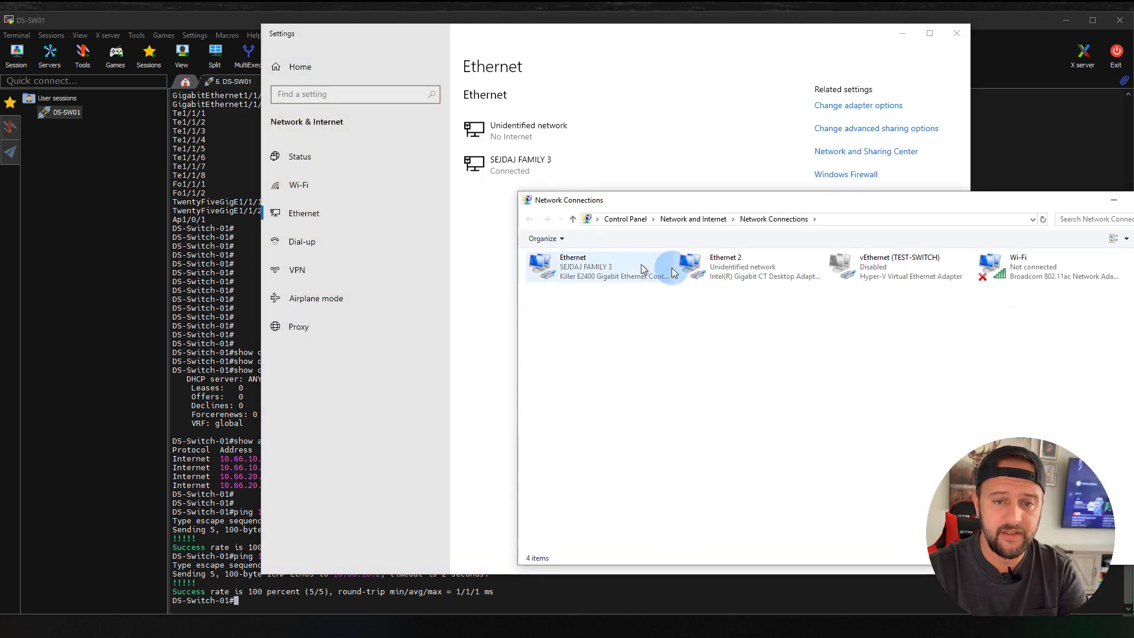
pyautogui.rightClick(644, 271)
pyautogui.click(660, 277)
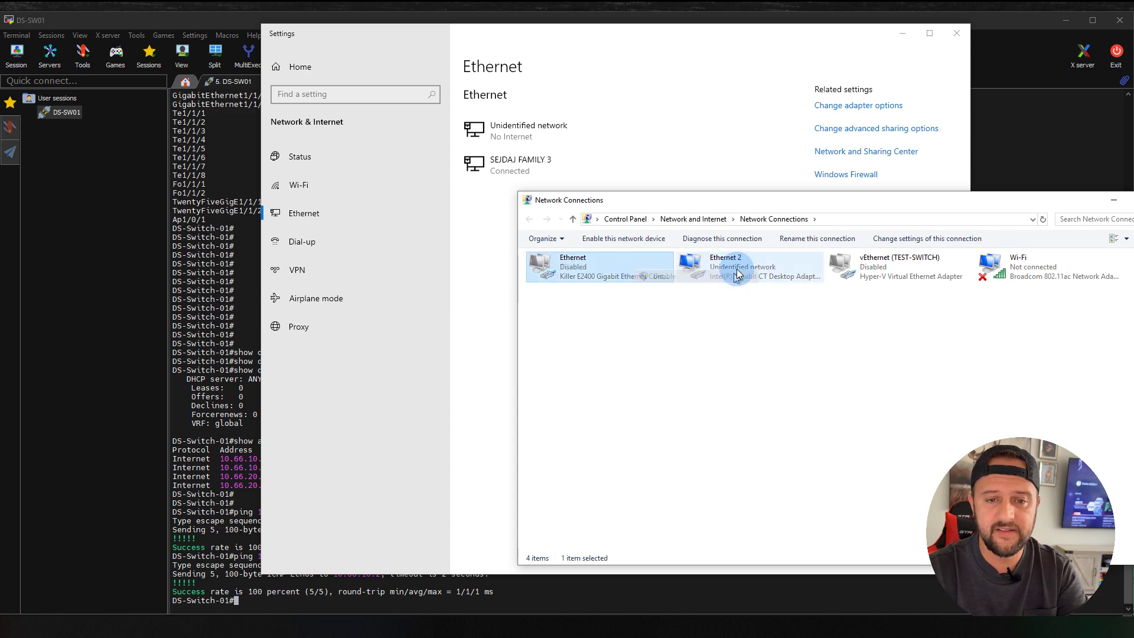
pyautogui.click(1114, 200)
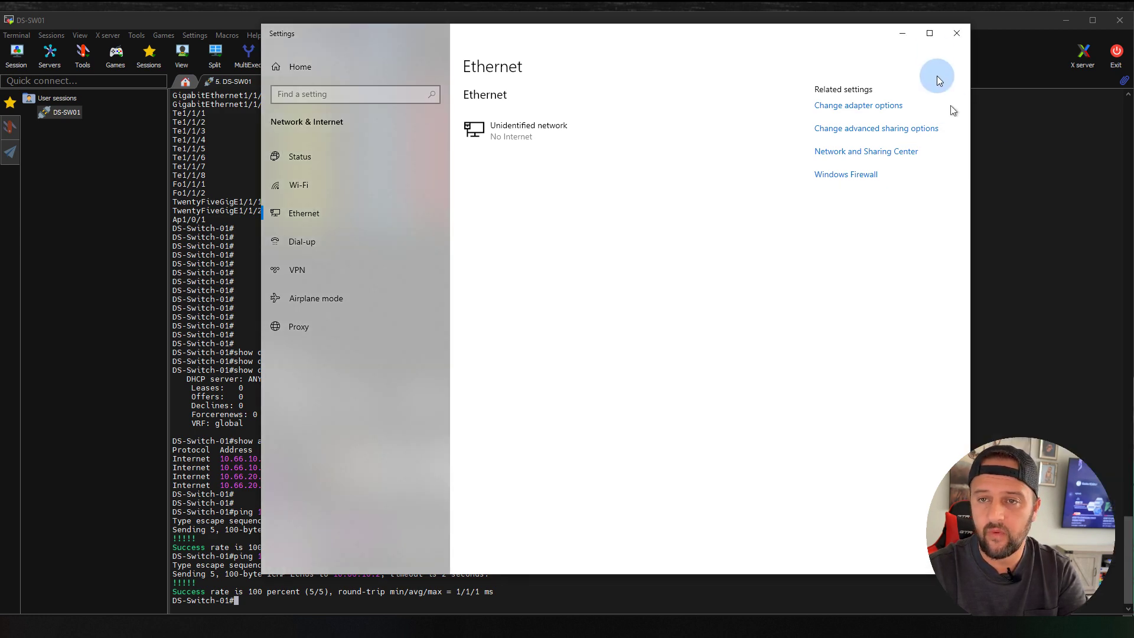
pyautogui.click(955, 34)
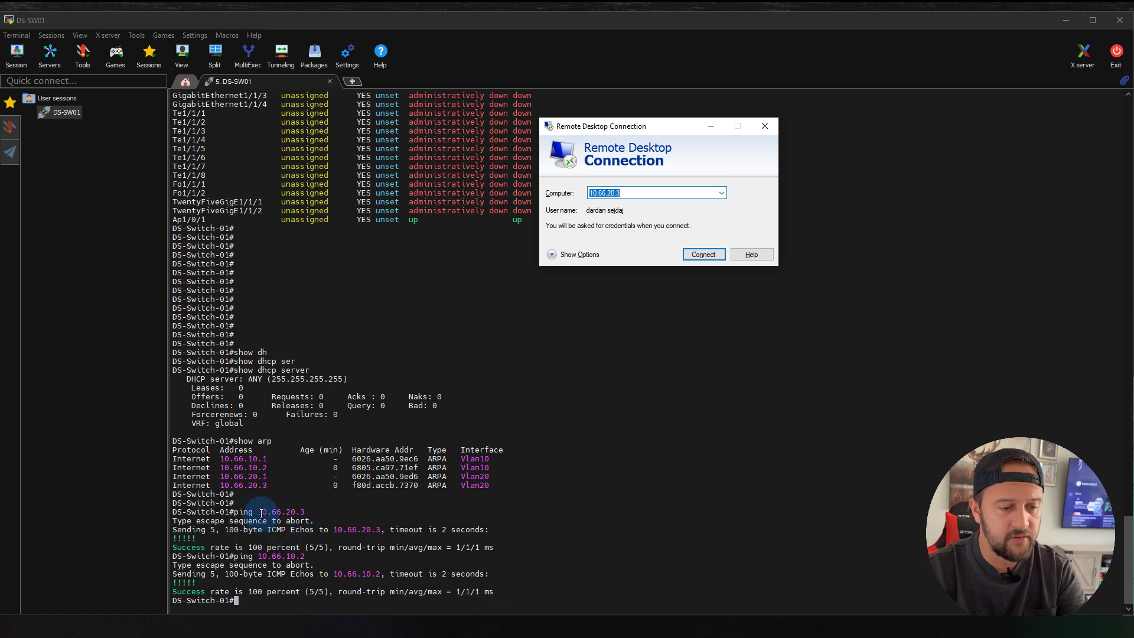
# Highlight 10.66.20.3 in the switch console and start a Remote Desktop connection to that address
pyautogui.moveTo(260, 513); pyautogui.dragTo(305, 512)
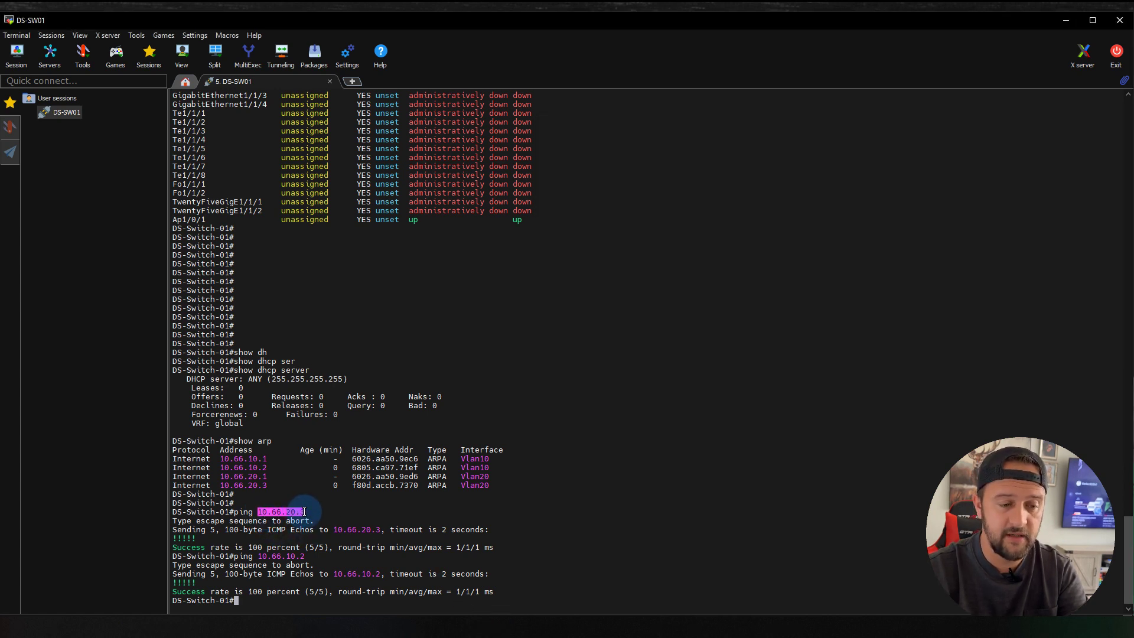
pyautogui.moveTo(304, 512); pyautogui.dragTo(304, 511)
pyautogui.hotkey('alt', 'Tab')
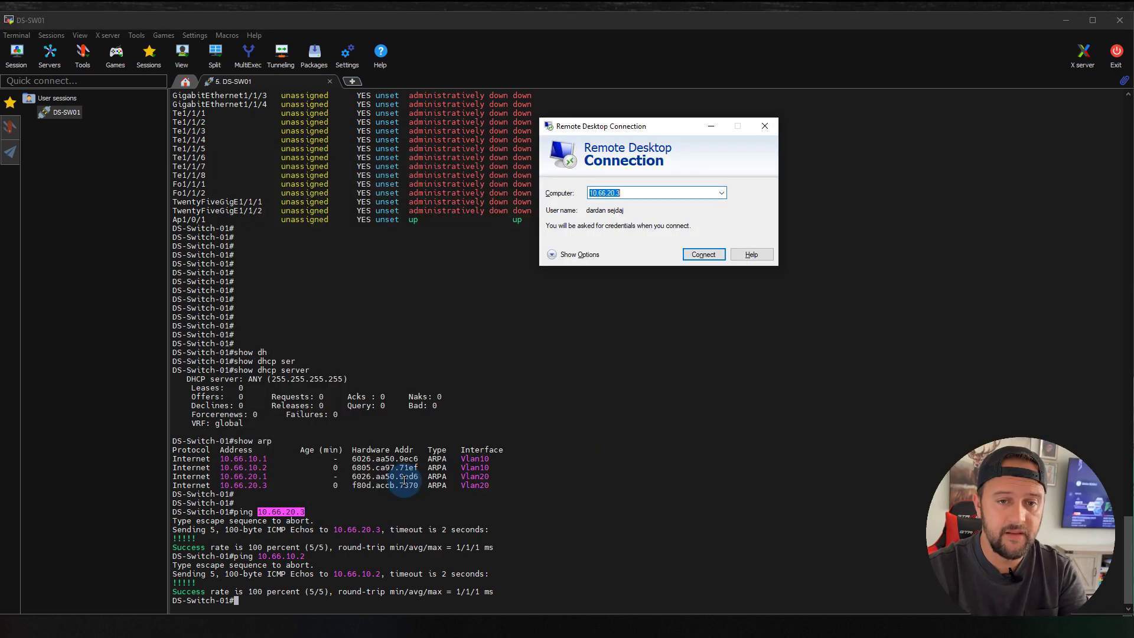
pyautogui.click(697, 257)
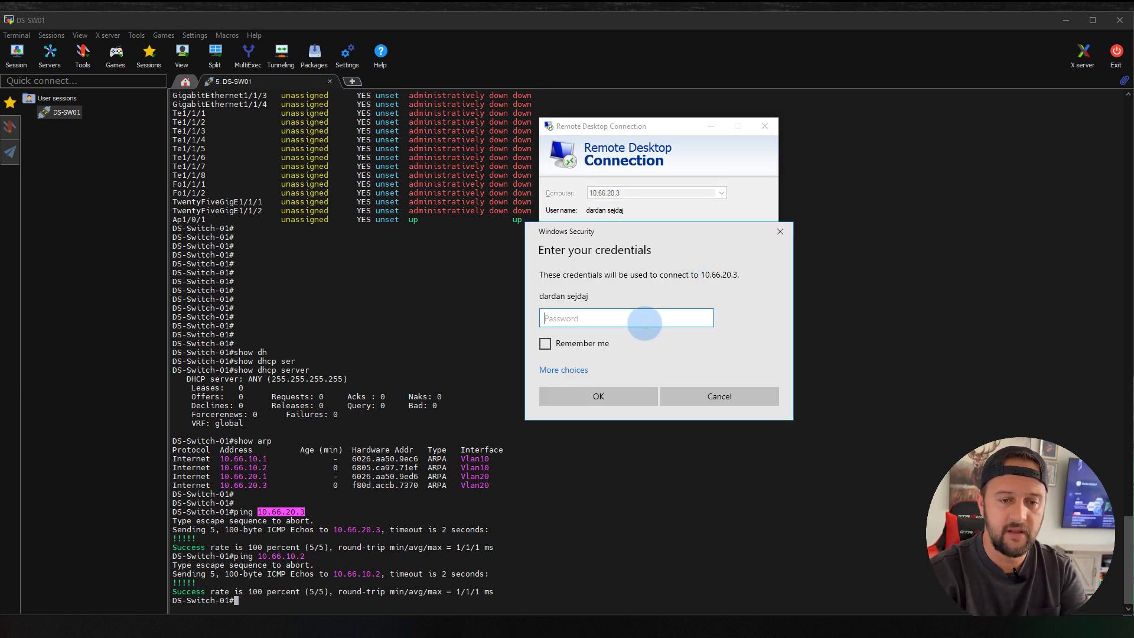
# Try to sign in to 10.66.20.3 by entering the account password
pyautogui.write('•')
pyautogui.hotkey('ctrl', 'a')
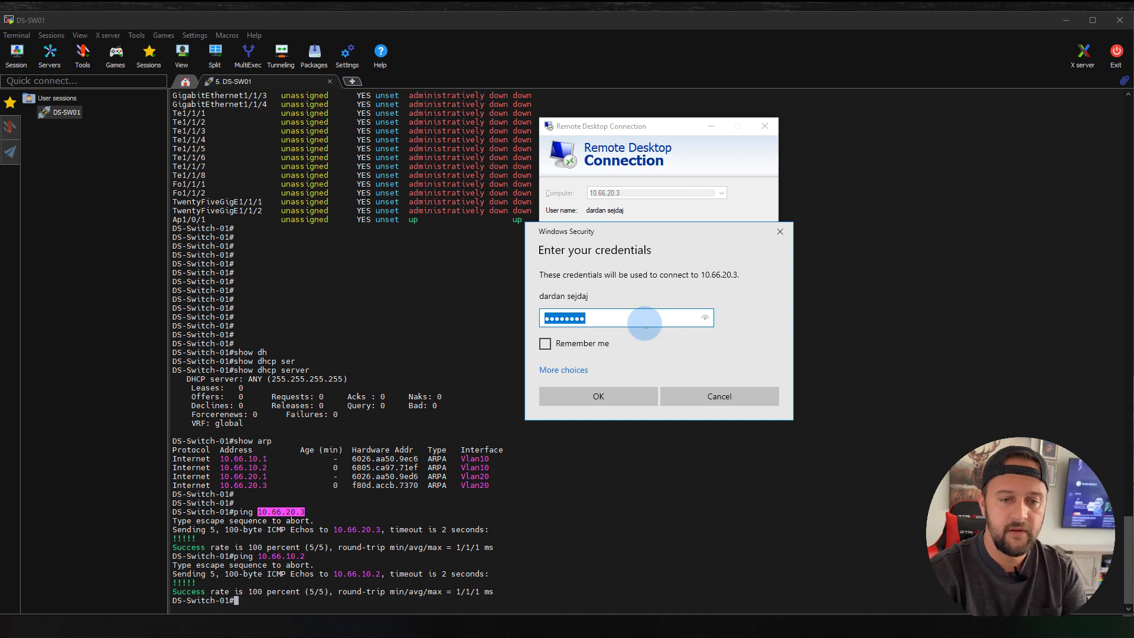
pyautogui.write('•••')
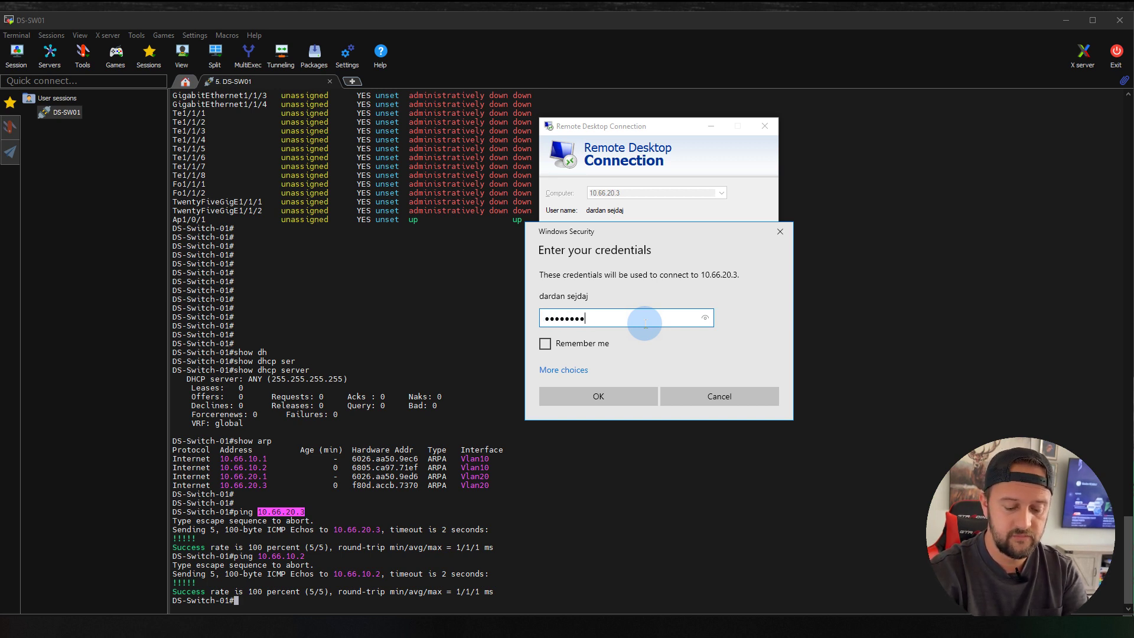
pyautogui.press('Return')
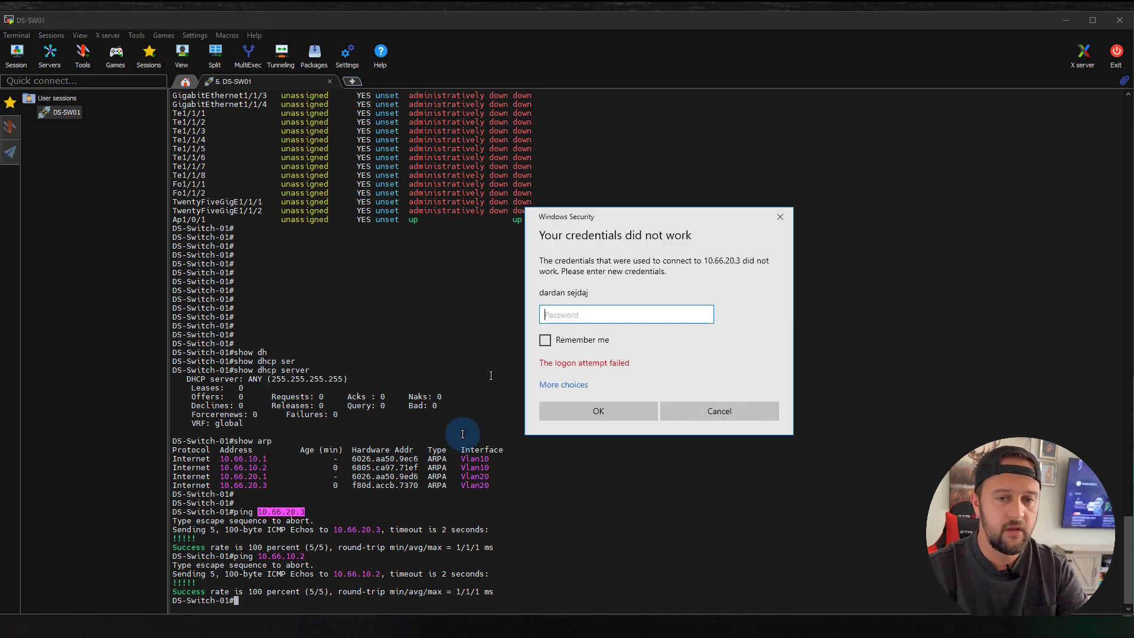
# Enter the account password again for 10.66.20.3 and proceed into the remote desktop session
pyautogui.write('••')
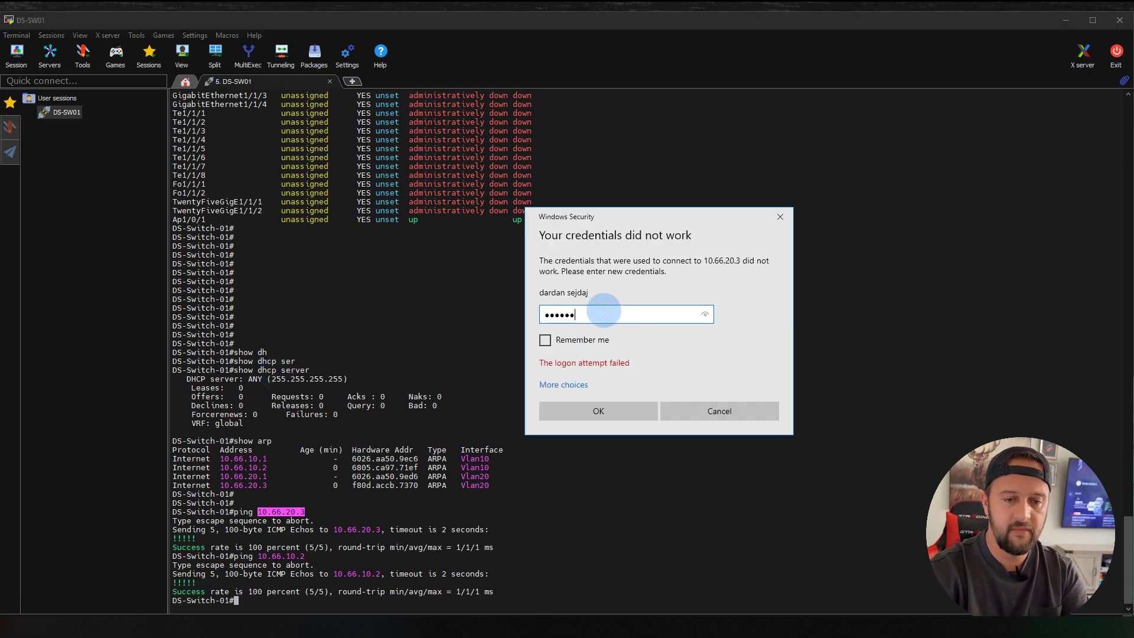
pyautogui.press('Return')
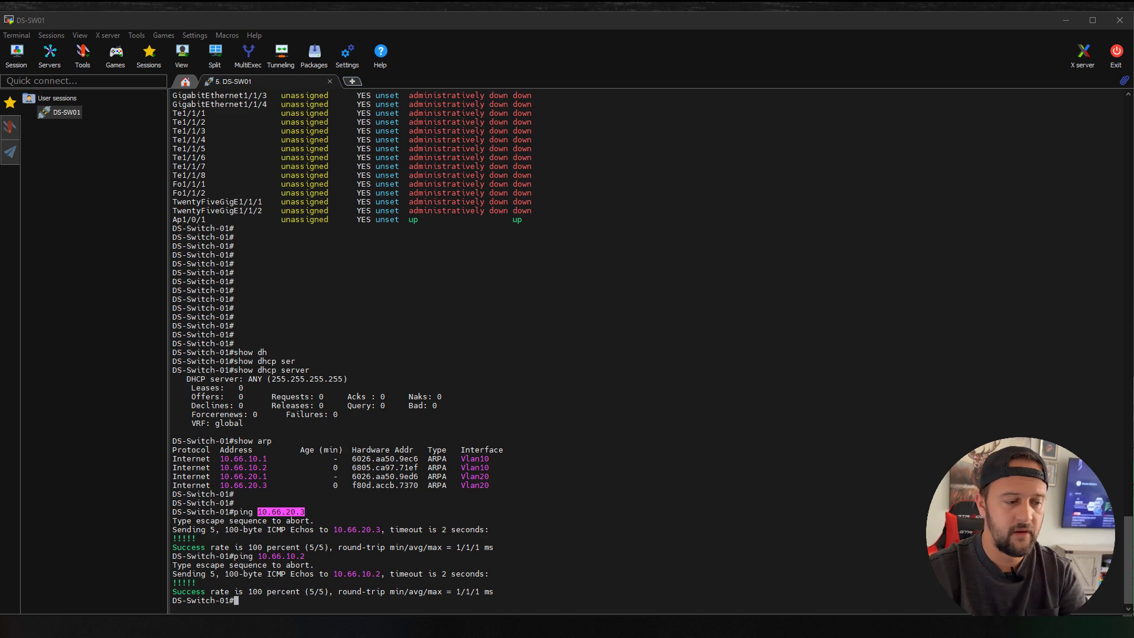
pyautogui.click(718, 295)
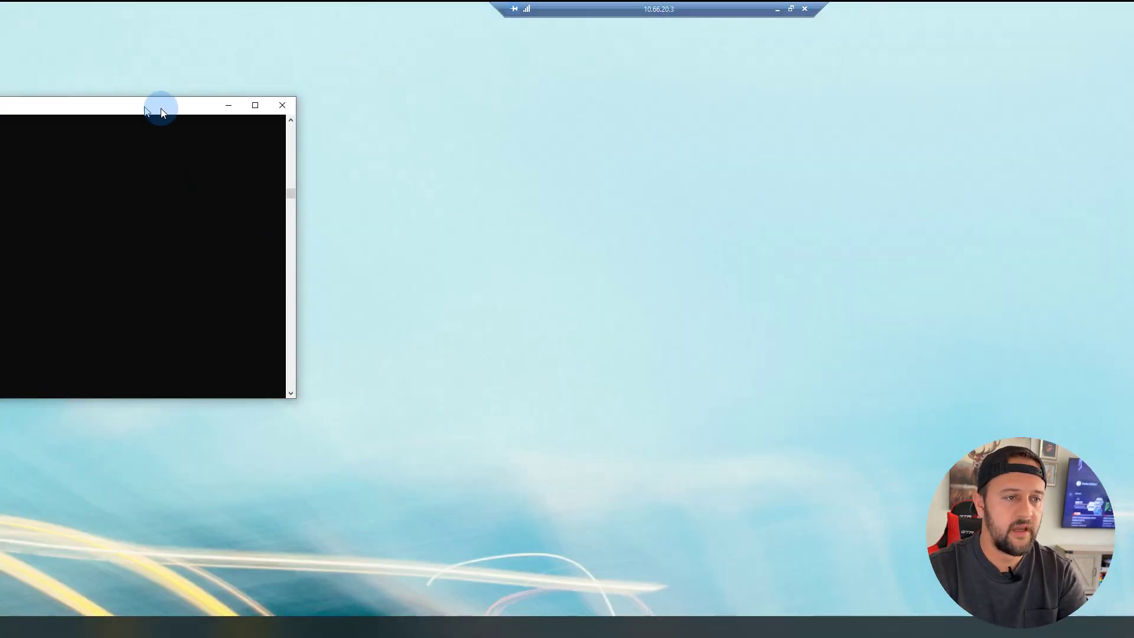
# Bring the remote Command Prompt fully into view, stop its continuous ping to 10.66.20.1 and advance to a fresh prompt
pyautogui.moveTo(163, 112); pyautogui.dragTo(603, 109)
pyautogui.click(587, 246)
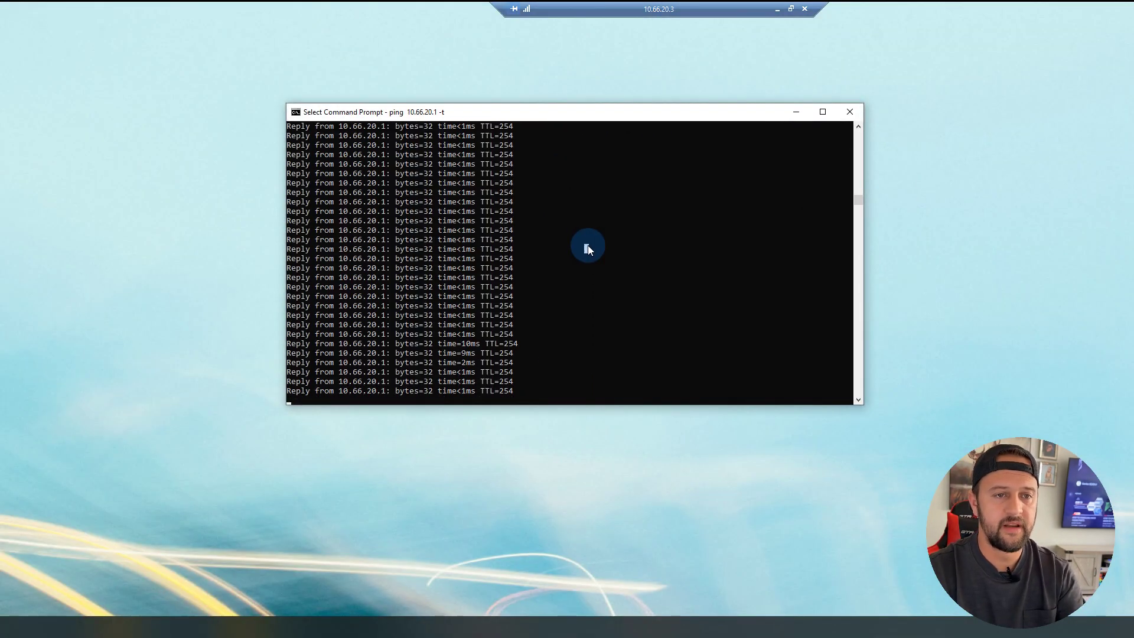
pyautogui.hotkey('ctrl', 'c')
pyautogui.press('Return')
pyautogui.press('Return')
pyautogui.press('Return')
pyautogui.press('Return')
pyautogui.press('Return')
pyautogui.press('Return')
pyautogui.press('Return')
pyautogui.press('Return')
pyautogui.press('Return')
pyautogui.press('Return')
pyautogui.press('Return')
pyautogui.press('Return')
pyautogui.press('Return')
pyautogui.press('Return')
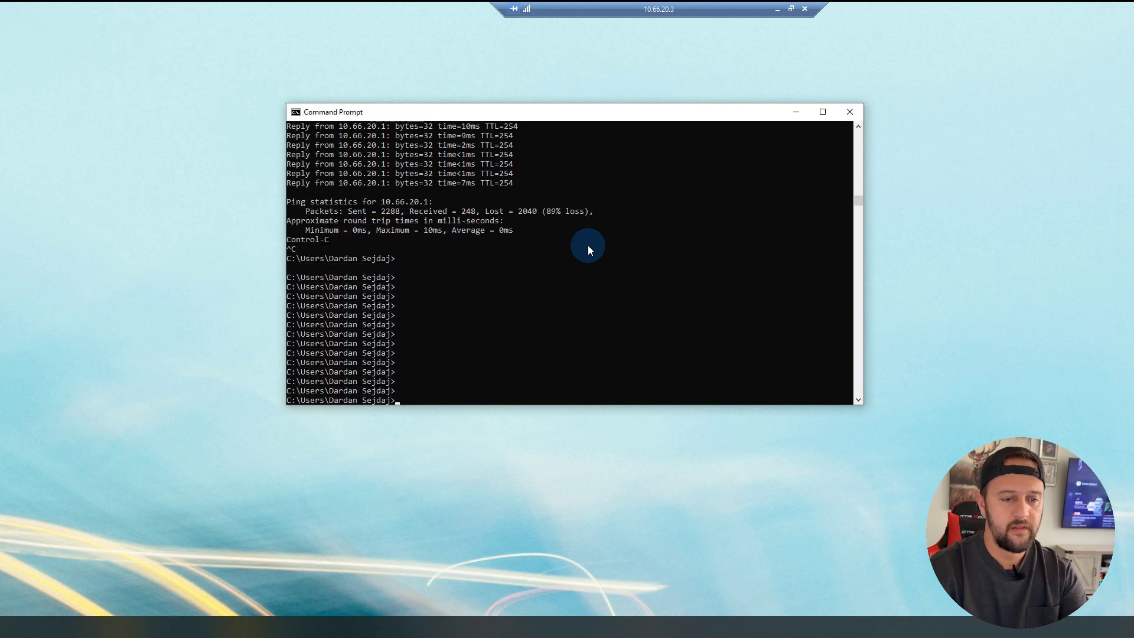
pyautogui.press('Return')
pyautogui.press('Return')
pyautogui.press('Return')
pyautogui.press('Return')
pyautogui.press('Return')
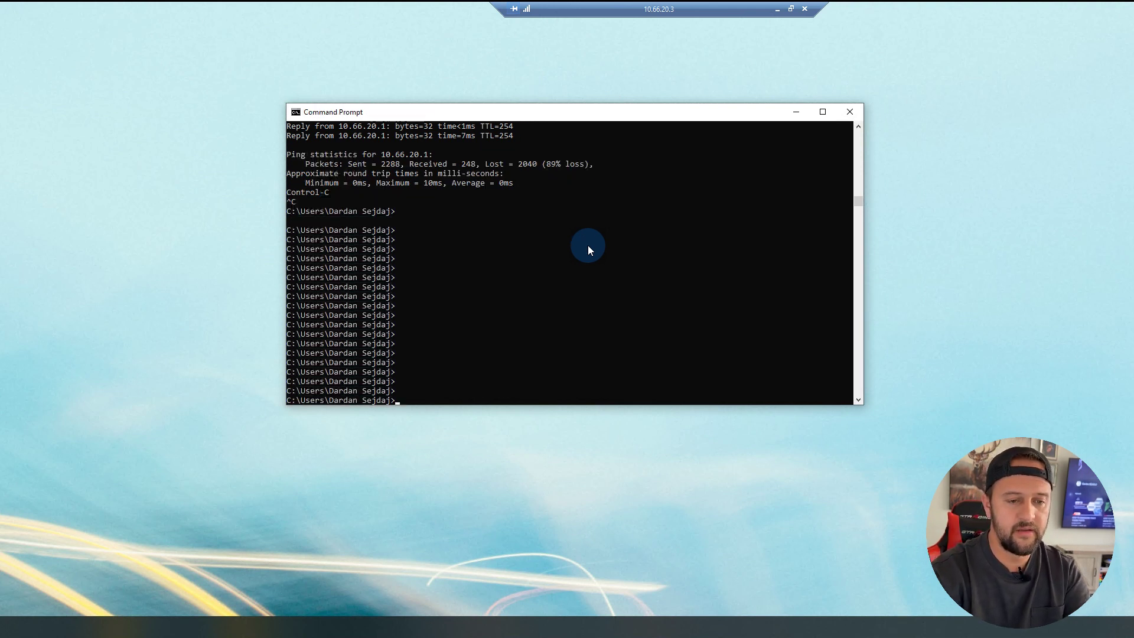
pyautogui.press('Return')
pyautogui.press('Return')
pyautogui.press('Return')
pyautogui.press('Return')
pyautogui.press('Return')
pyautogui.press('Return')
pyautogui.press('Return')
pyautogui.press('Return')
# Run "ipconfig" on the remote computer and highlight the Ethernet adapter's IPv4 address
pyautogui.write('ipcoin')
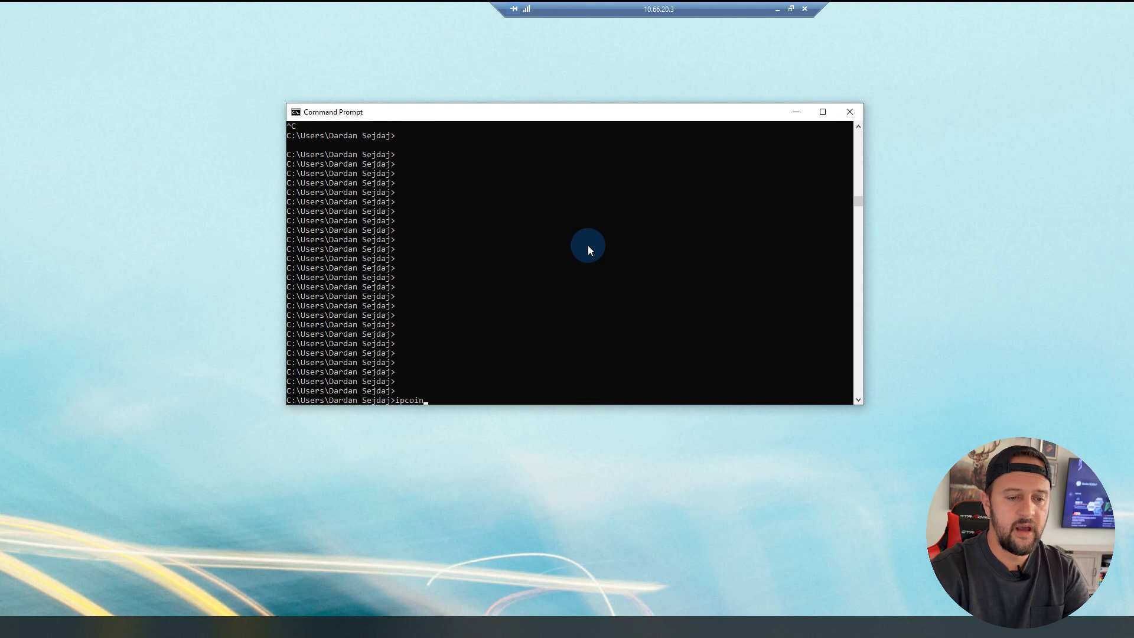
pyautogui.write('onfig')
pyautogui.press('Return')
pyautogui.click(500, 171)
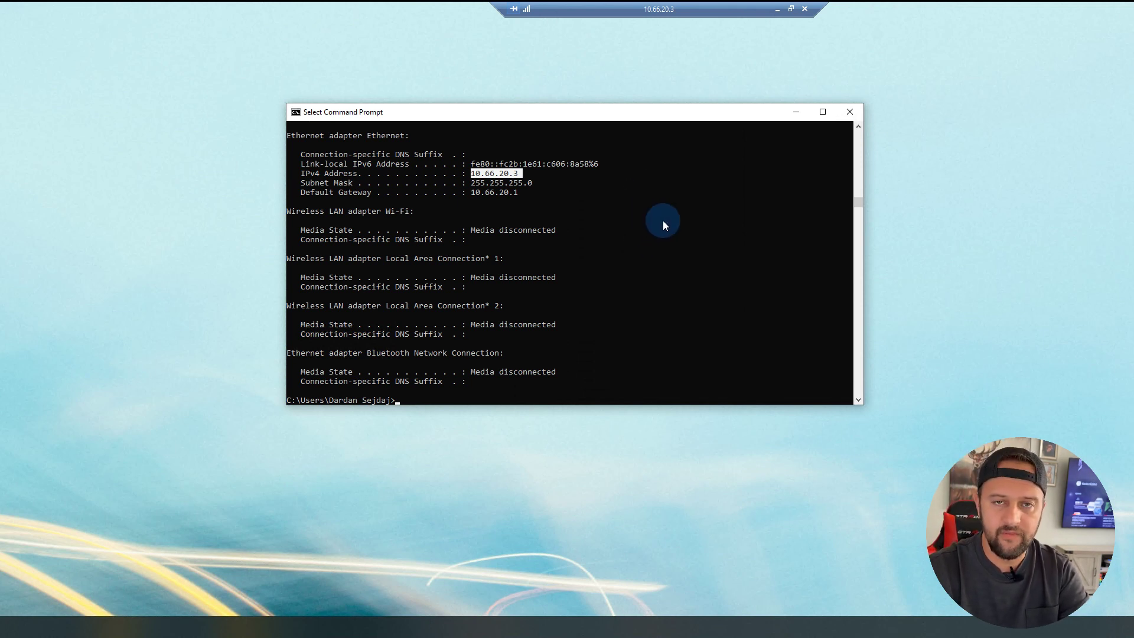
# Ping 10.66.10.2 from the remote computer and stop the ping after a few replies
pyautogui.click(643, 251)
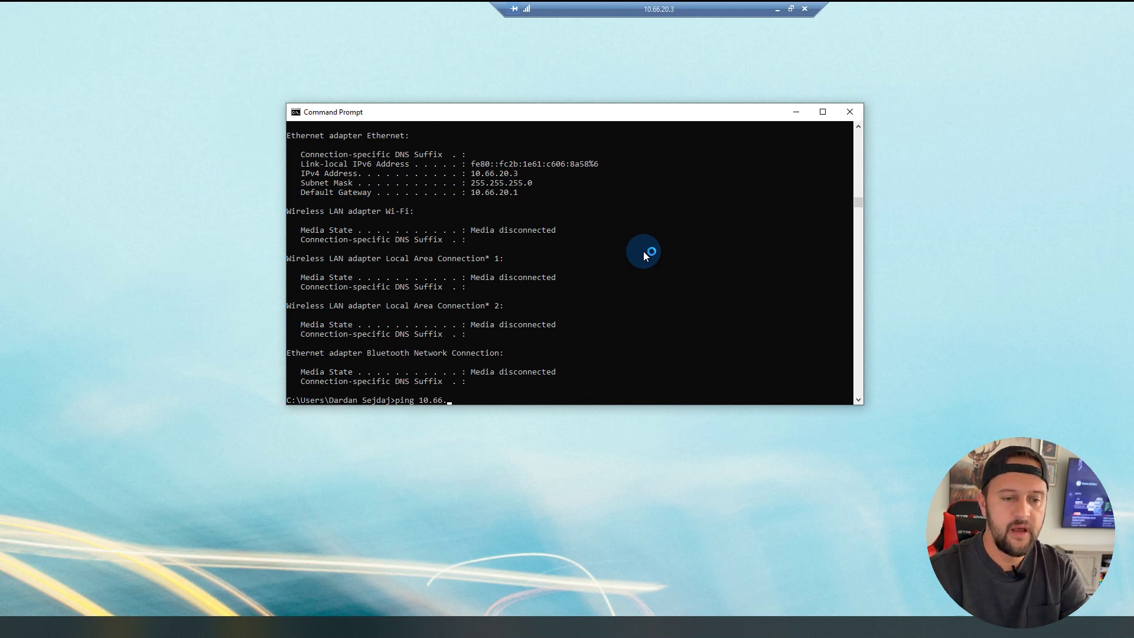
pyautogui.press('Return')
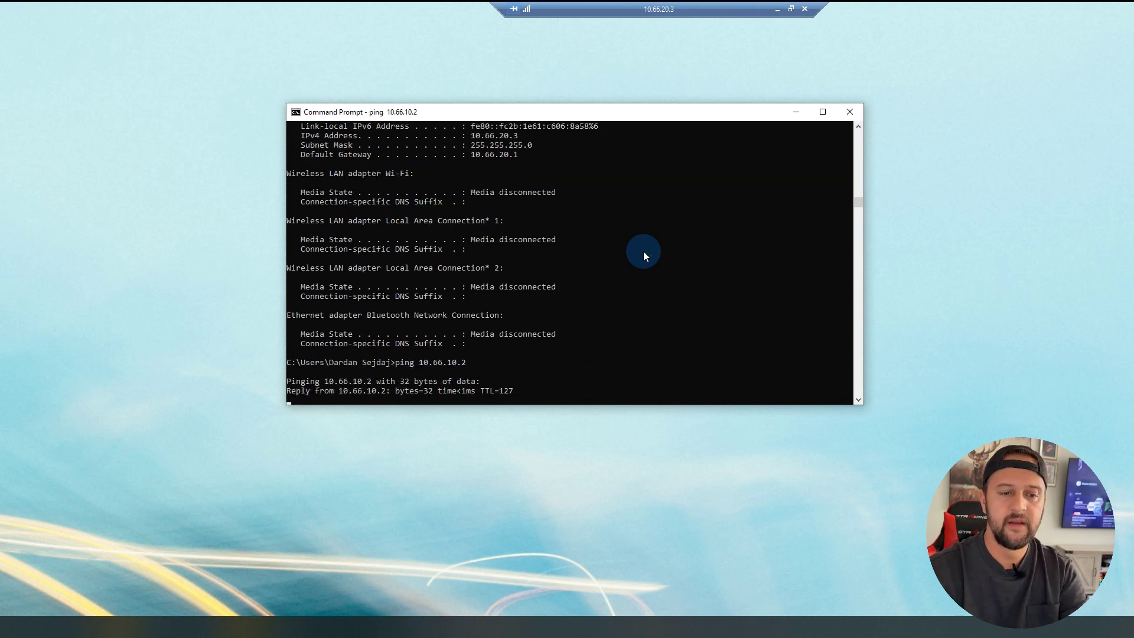
pyautogui.hotkey('ctrl', 'c')
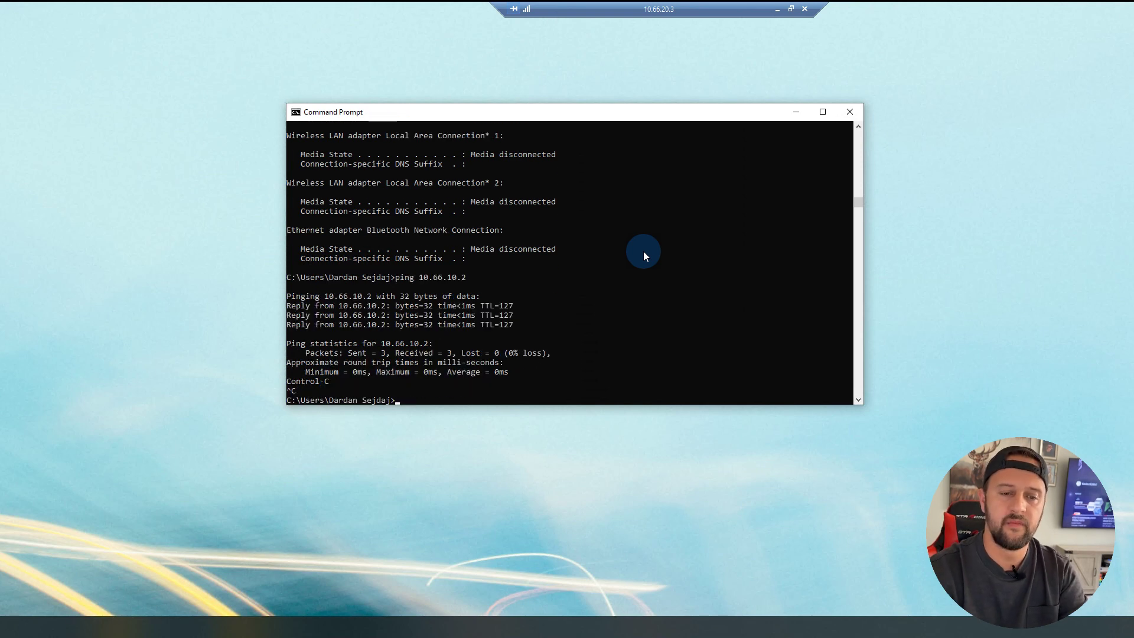
# Ping the VLAN 10 gateway 10.66.10.1 from the remote computer and stop the ping after a few replies
pyautogui.press('Up')
pyautogui.press('BackSpace')
pyautogui.write('10.66.10.1')
pyautogui.press('Return')
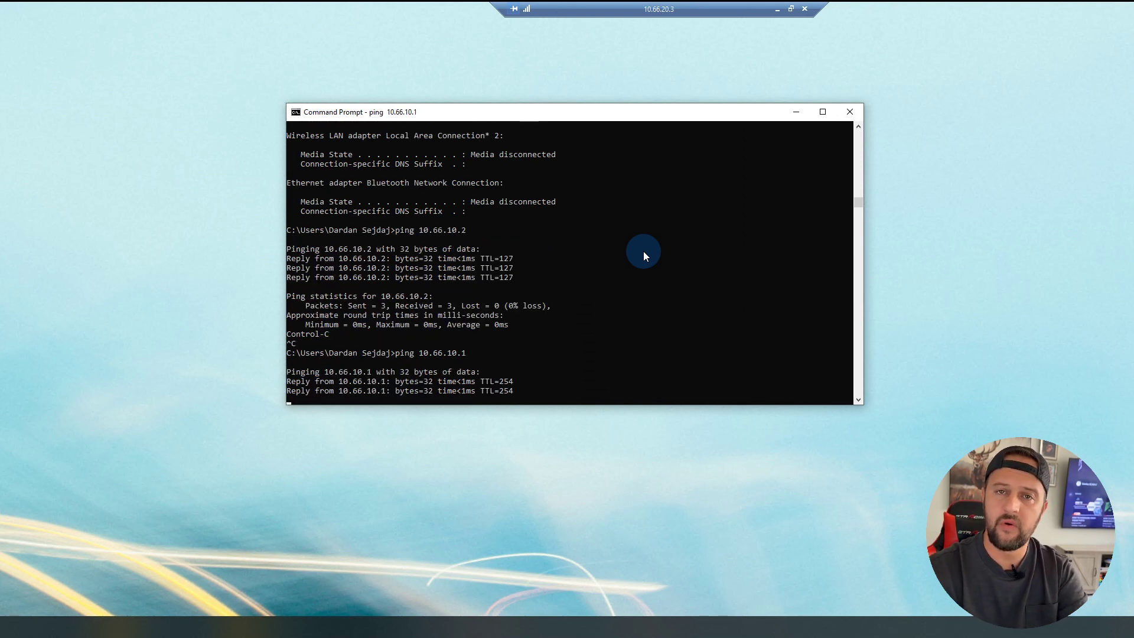
pyautogui.hotkey('ctrl', 'c')
# Ping the VLAN 20 gateway 10.66.20.1 from the remote computer
pyautogui.press('Up')
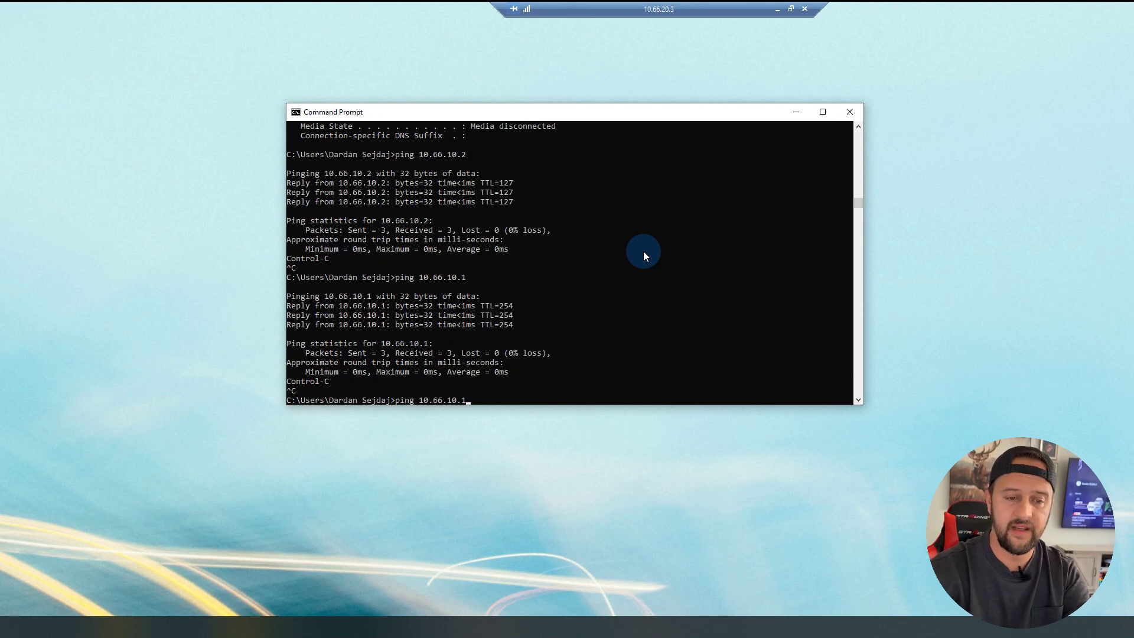
pyautogui.press('BackSpace')
pyautogui.press('BackSpace')
pyautogui.press('BackSpace')
pyautogui.press('BackSpace')
pyautogui.write('20.1')
pyautogui.press('Return')
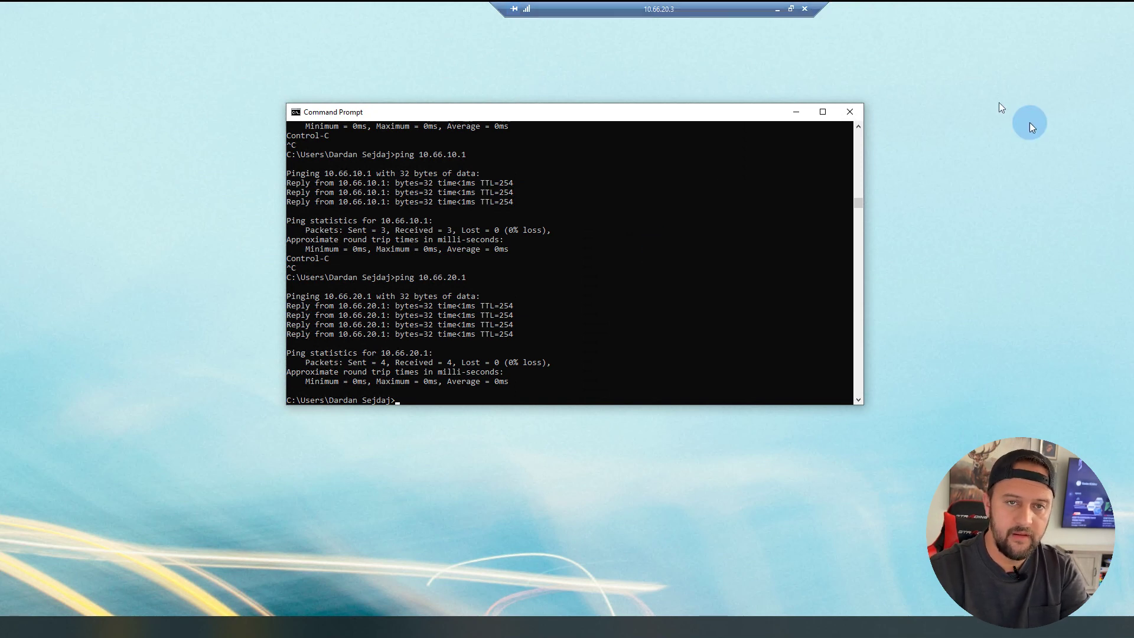
# Take the Remote Desktop session out of full screen and place its window over the empty area of the switch console
pyautogui.hotkey('alt', 'Tab')
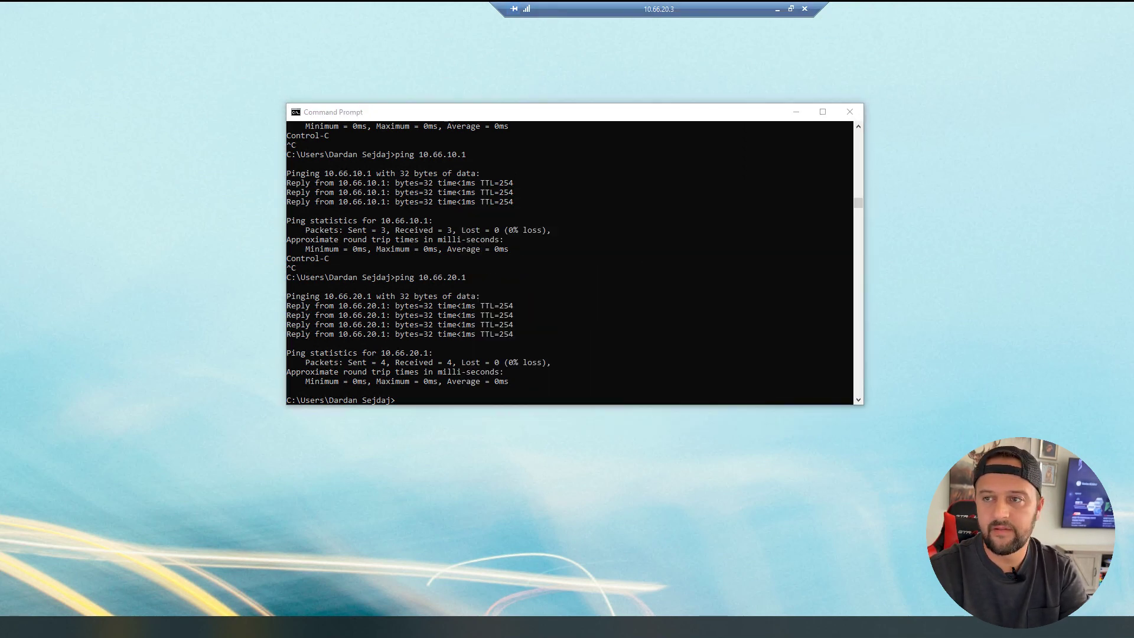
pyautogui.doubleClick(655, 9)
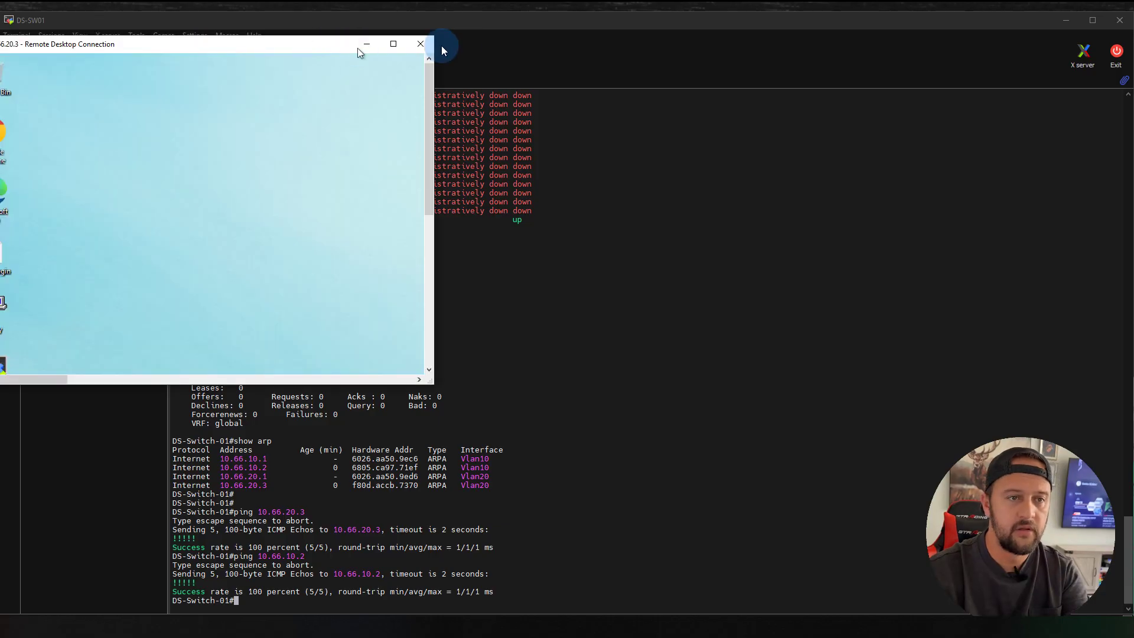
pyautogui.moveTo(361, 53); pyautogui.dragTo(907, 109)
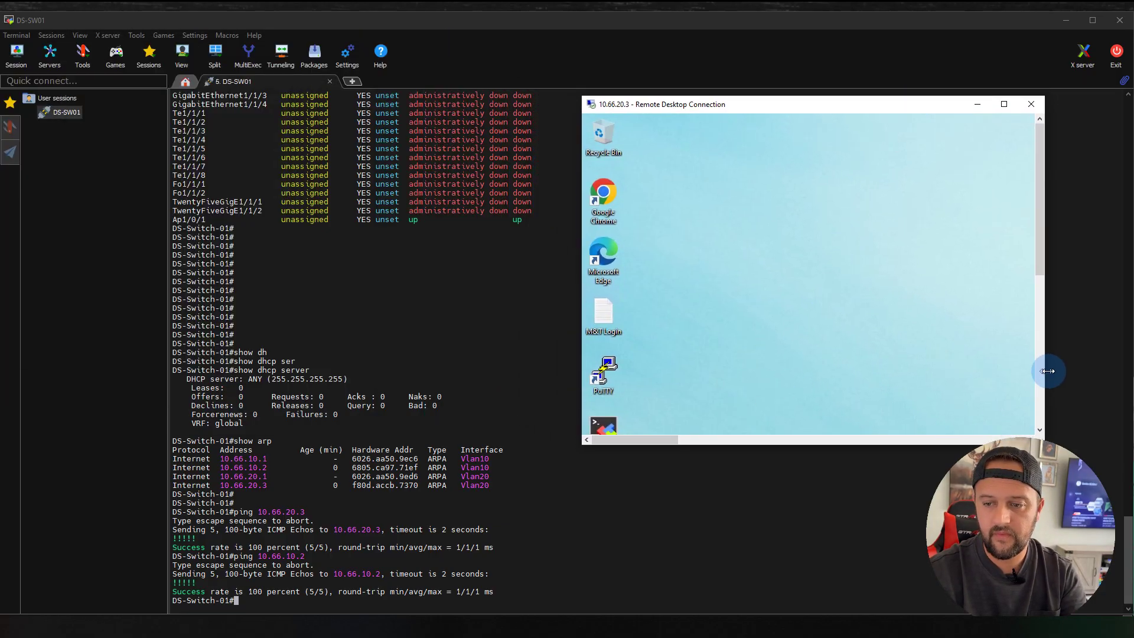
# Widen the Remote Desktop window on both sides and bring the remote computer's command prompt into view inside it
pyautogui.moveTo(1046, 370); pyautogui.dragTo(1129, 376)
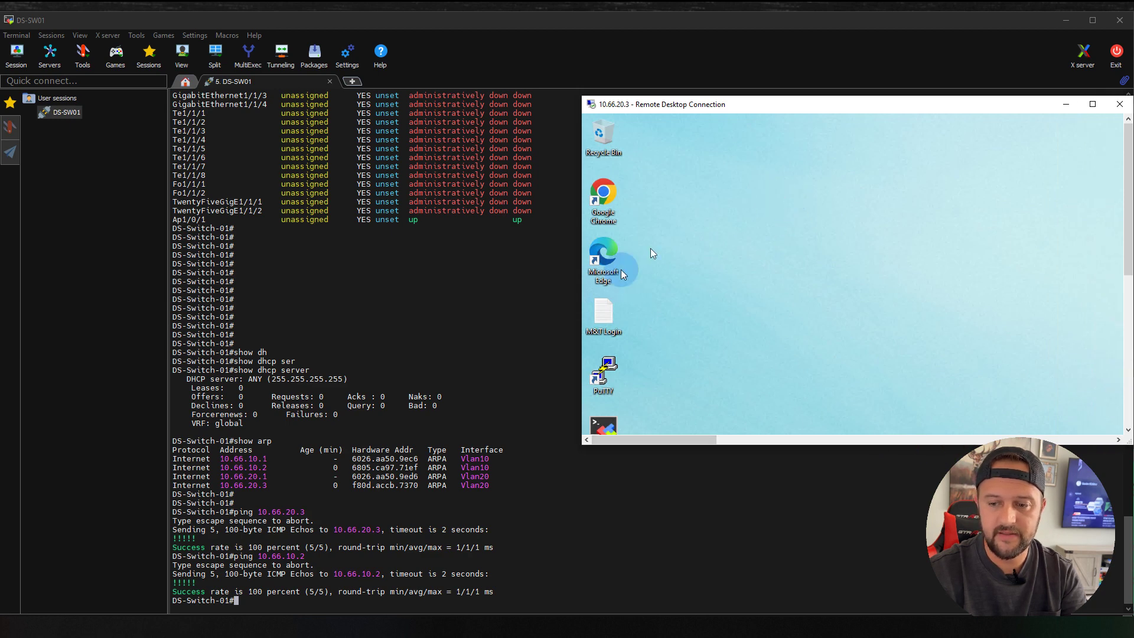
pyautogui.moveTo(581, 260); pyautogui.dragTo(471, 260)
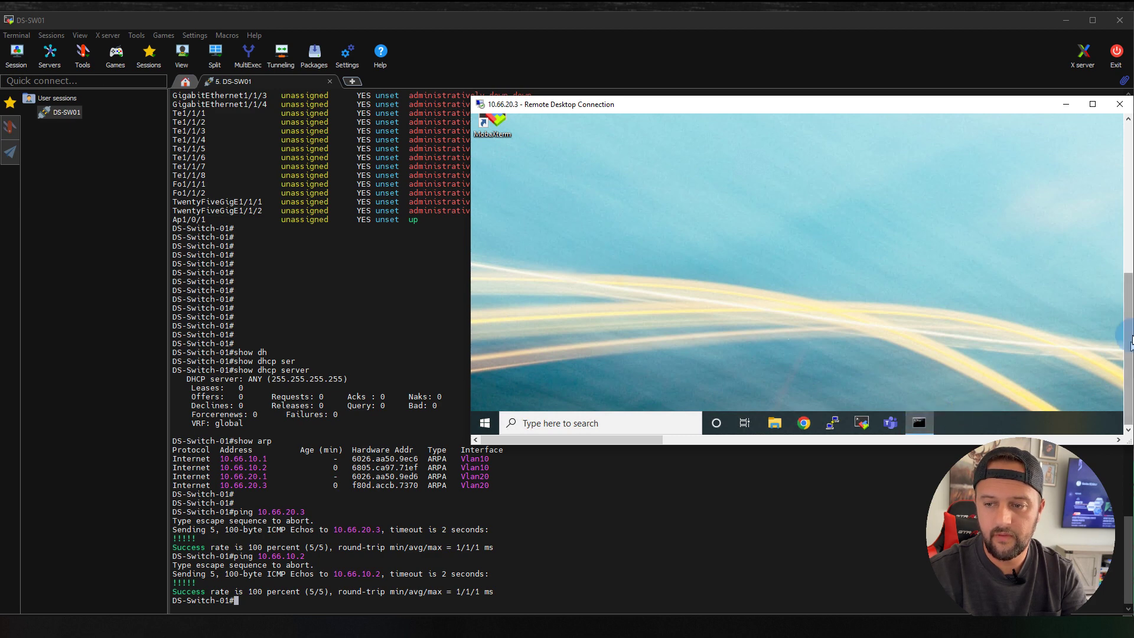
pyautogui.click(1125, 303)
pyautogui.click(909, 439)
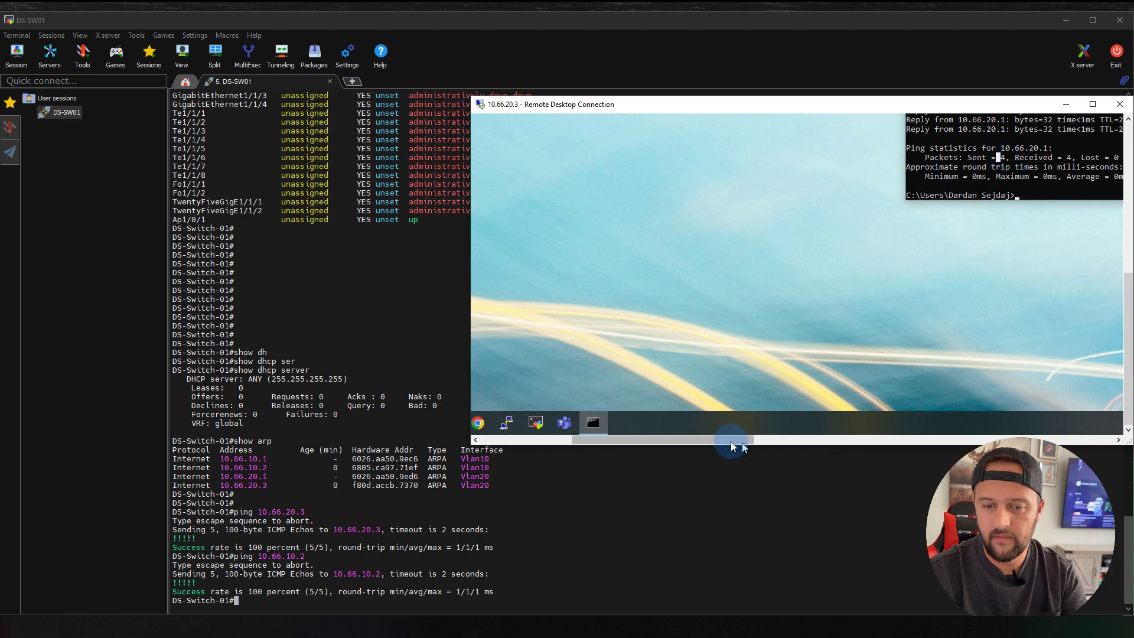
pyautogui.moveTo(732, 440); pyautogui.dragTo(852, 440)
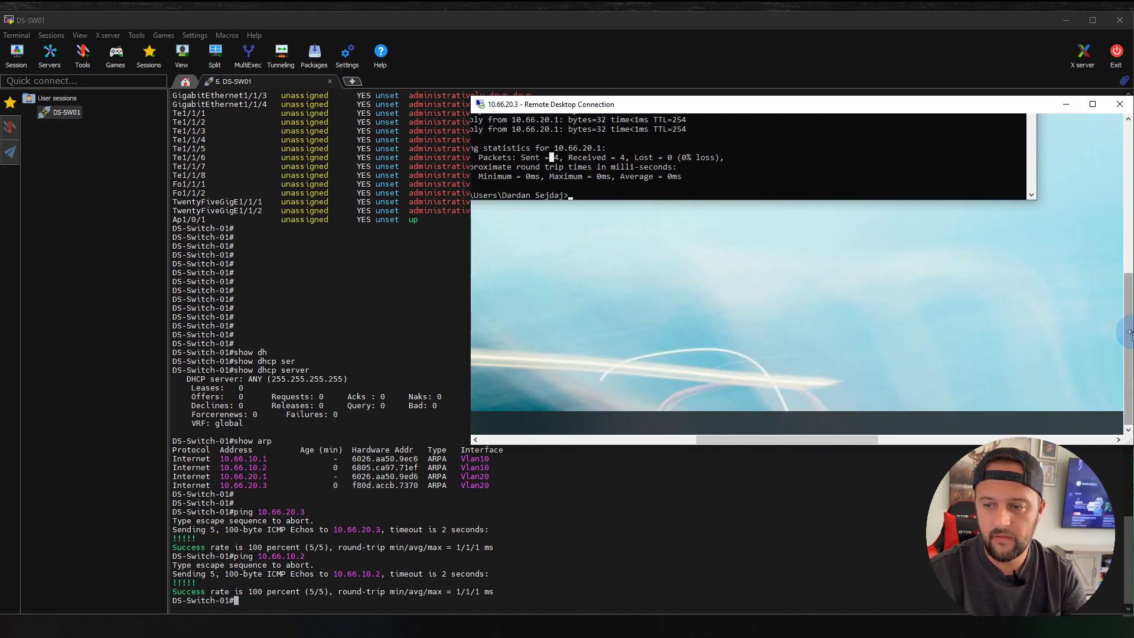
pyautogui.click(1124, 310)
pyautogui.moveTo(1125, 310); pyautogui.dragTo(1115, 261)
pyautogui.moveTo(835, 441); pyautogui.dragTo(794, 441)
# Start a continuous ping to 10.66.10.2 from the remote computer's command prompt with the -t option
pyautogui.press('Up')
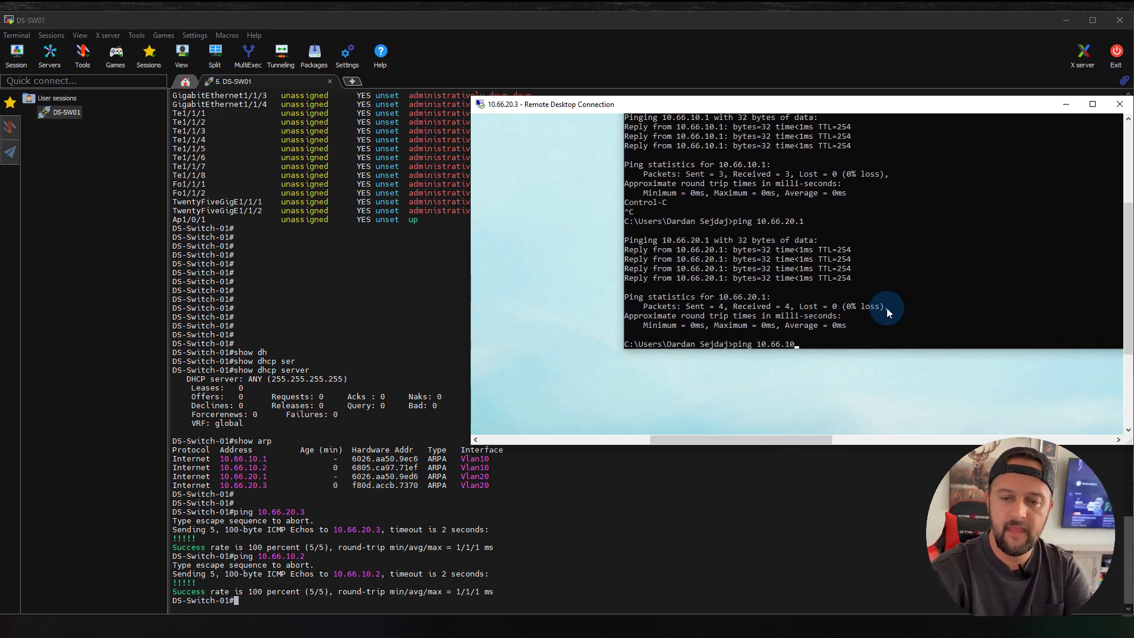
pyautogui.press('BackSpace')
pyautogui.press('BackSpace')
pyautogui.press('BackSpace')
pyautogui.press('BackSpace')
pyautogui.write('10.')
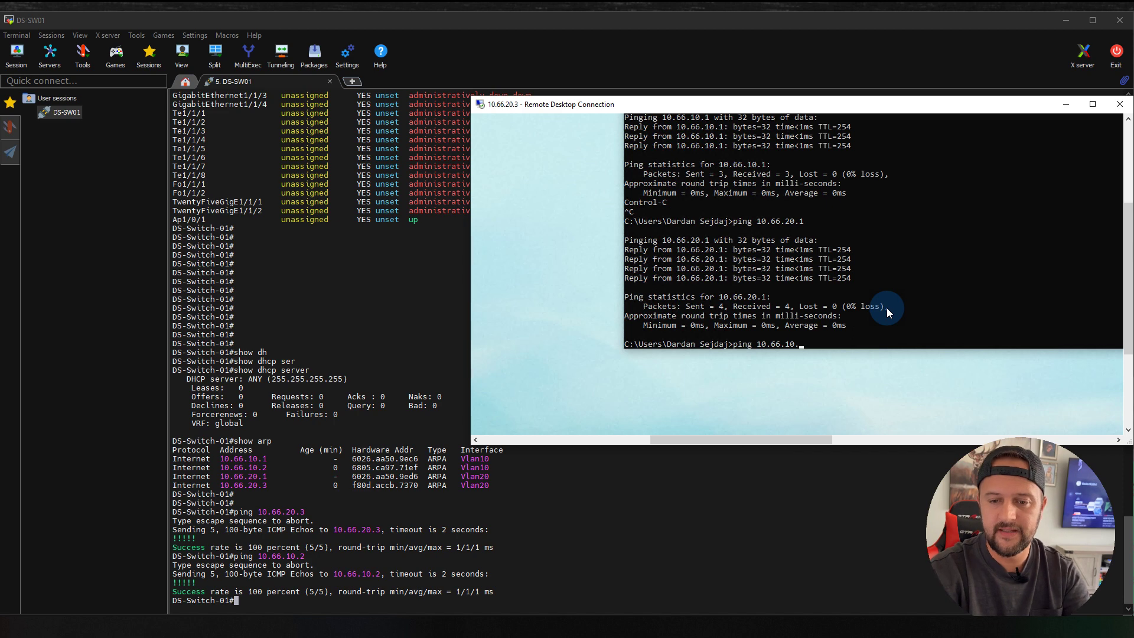
pyautogui.write('2 -t')
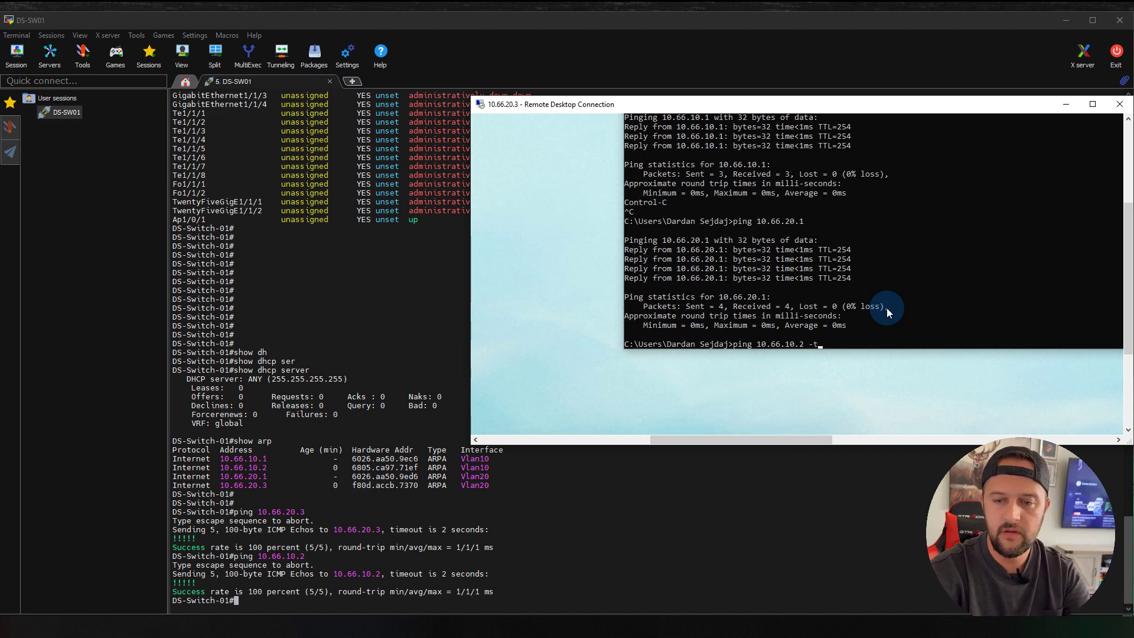
pyautogui.press('Return')
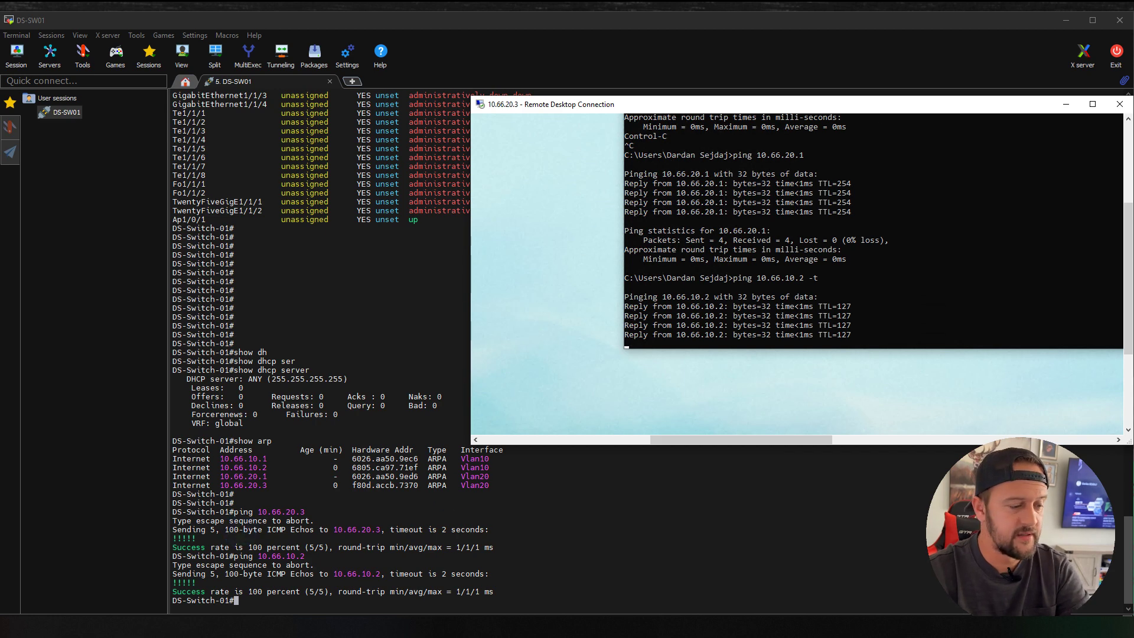
# Start a continuous ping to 10.66.20.3 from the local Command Prompt, then narrow its window and place it beside the remote session's ping output
pyautogui.hotkey('alt', 'Tab')
pyautogui.moveTo(717, 105); pyautogui.dragTo(377, 234)
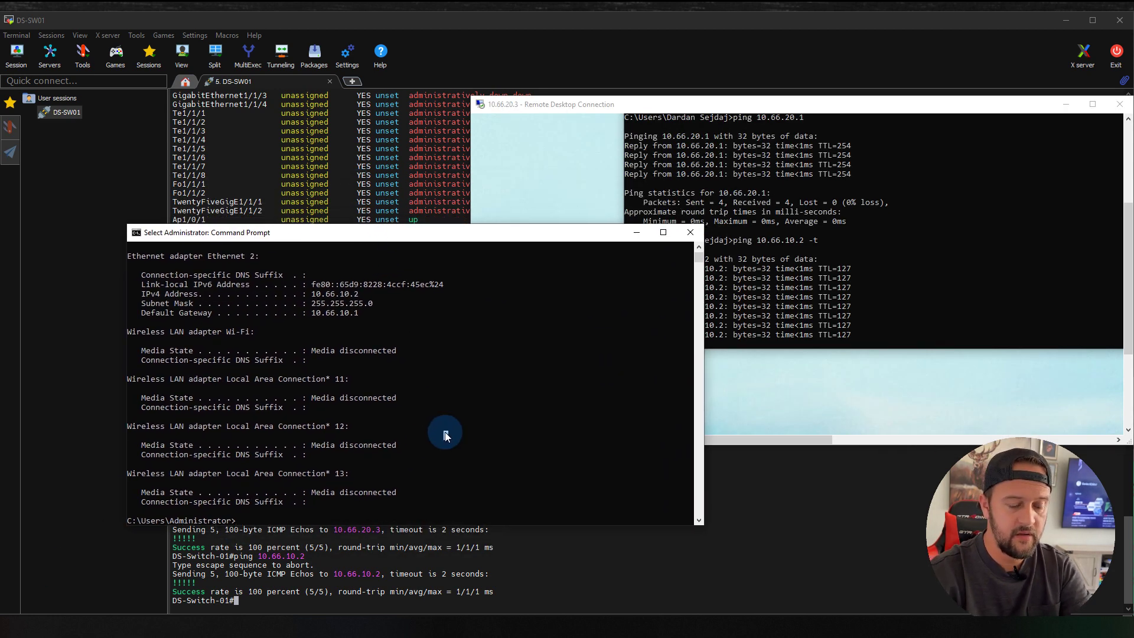
pyautogui.press('Up')
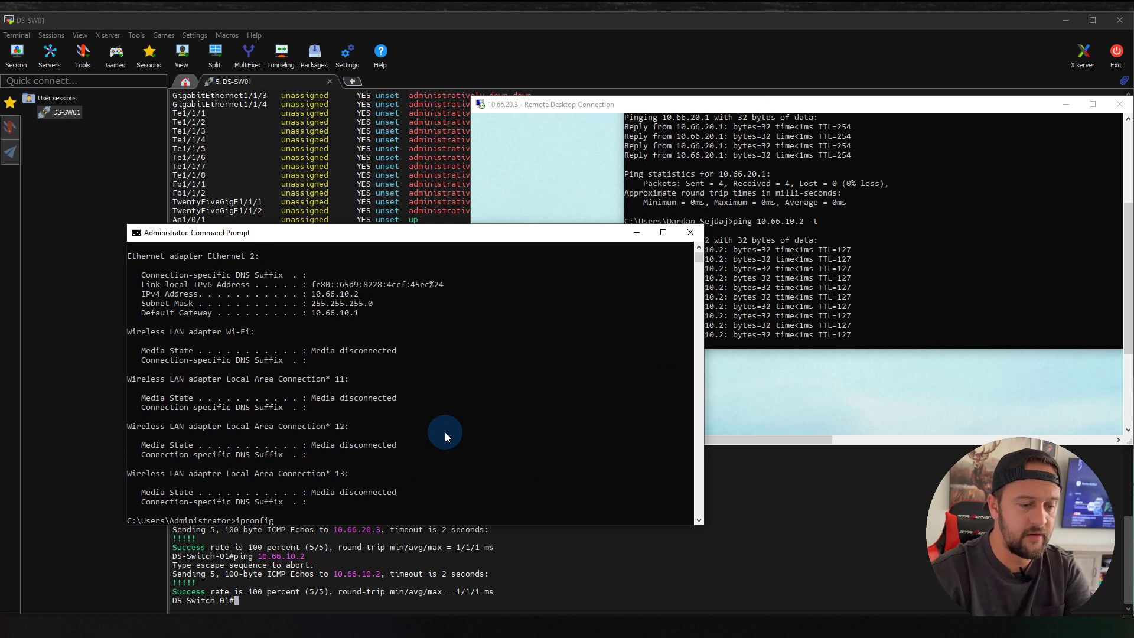
pyautogui.press('BackSpace')
pyautogui.press('BackSpace')
pyautogui.press('BackSpace')
pyautogui.press('BackSpace')
pyautogui.write('ping ')
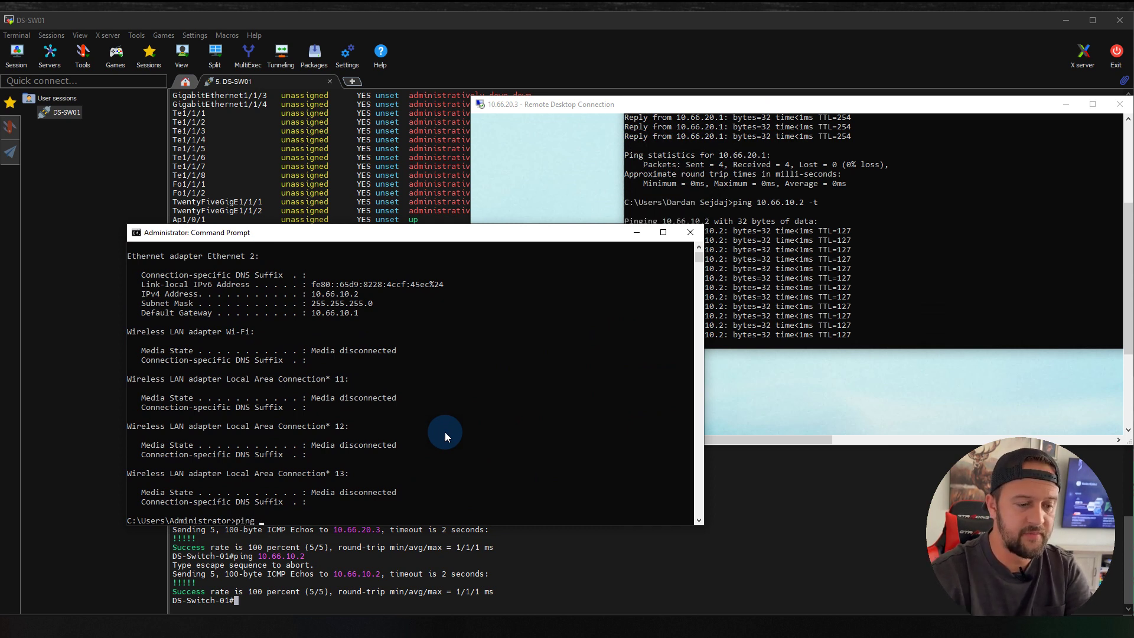
pyautogui.write('10.66.')
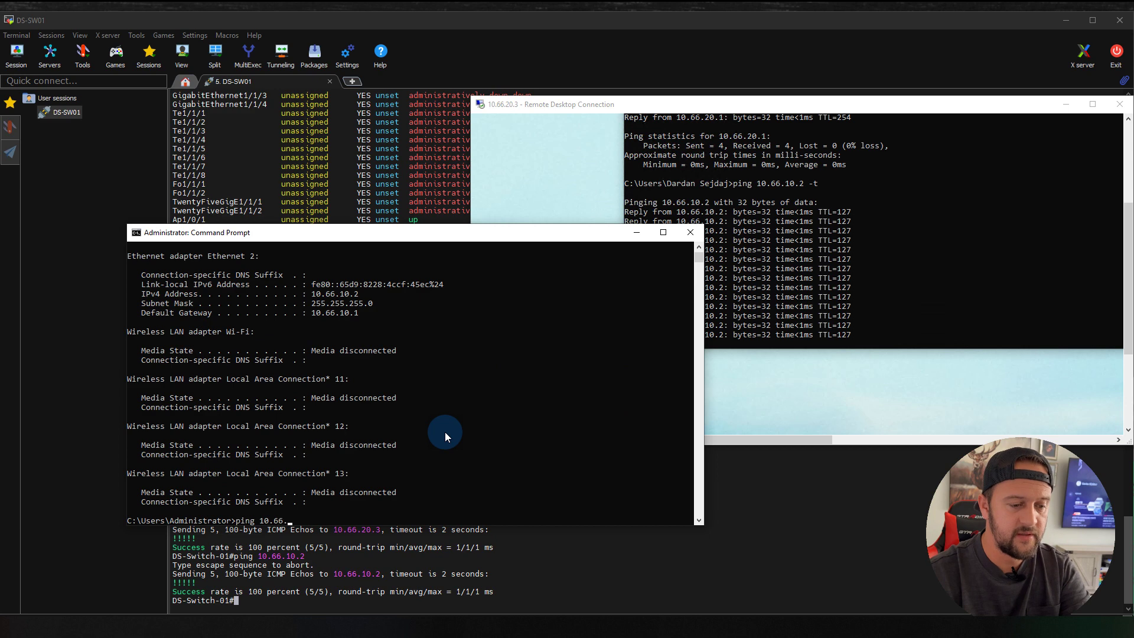
pyautogui.write('20.3 -t')
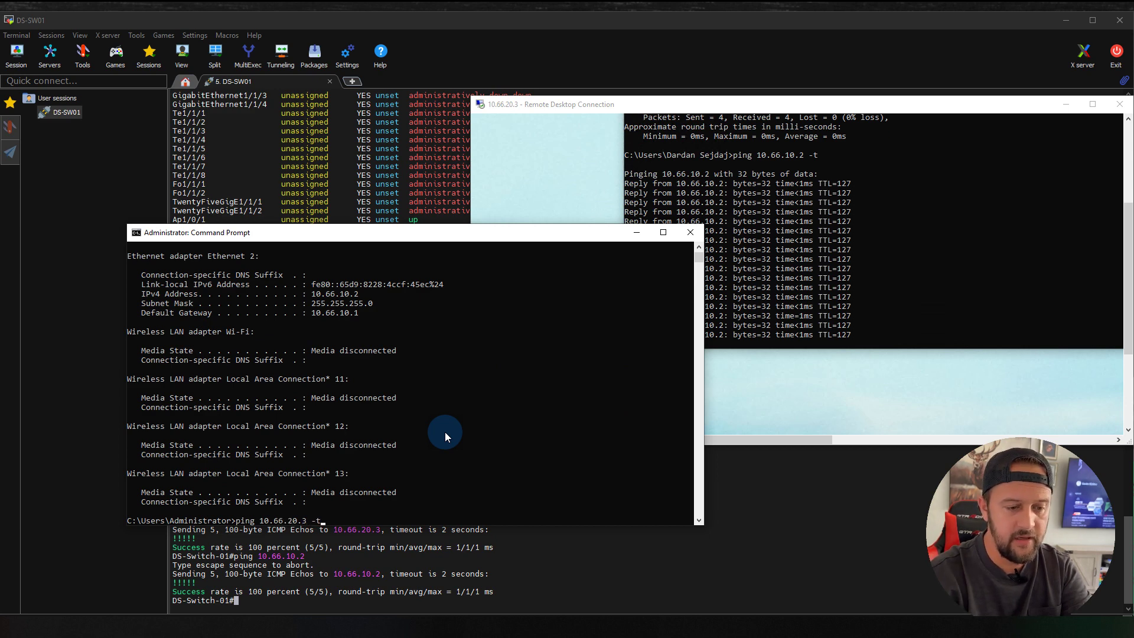
pyautogui.press('Return')
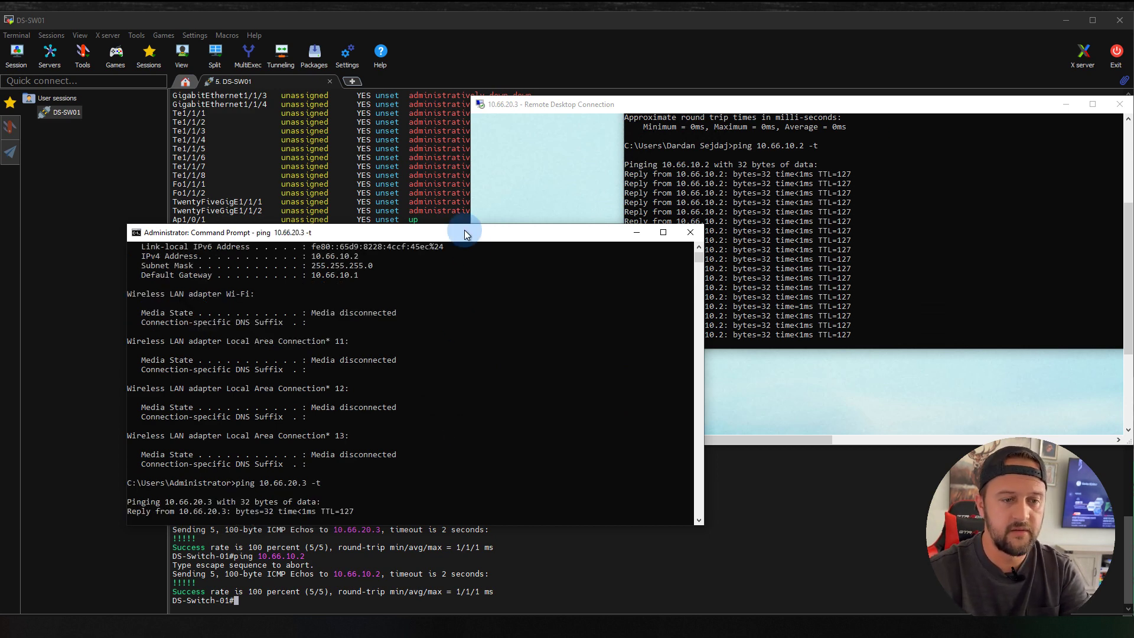
pyautogui.moveTo(696, 291); pyautogui.dragTo(537, 268)
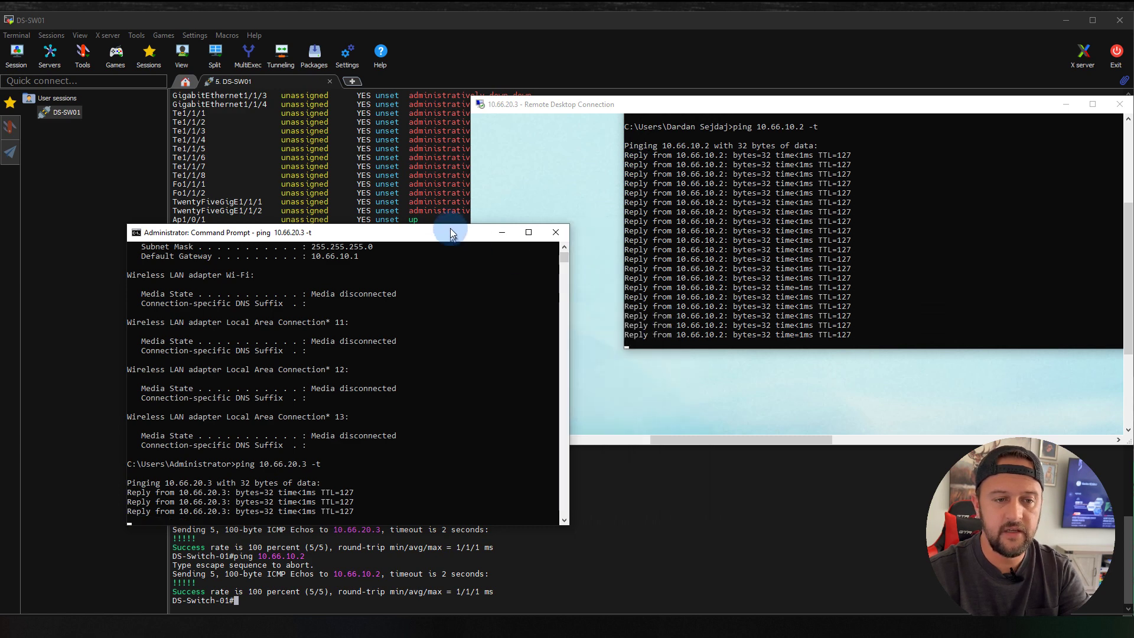
pyautogui.moveTo(450, 228); pyautogui.dragTo(477, 116)
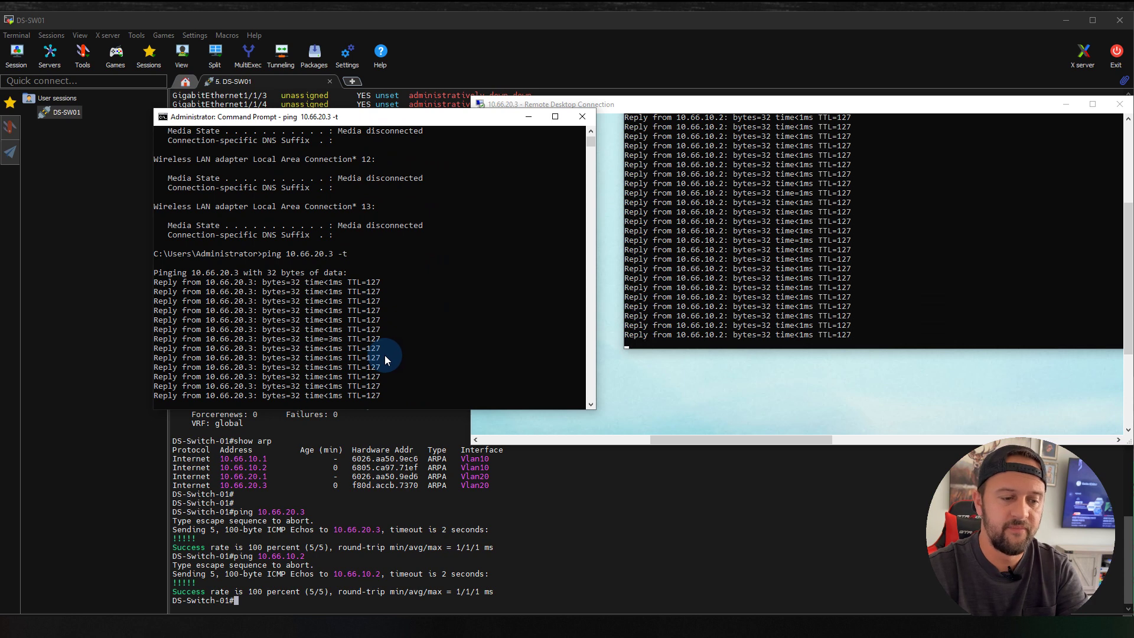
# Show the ARP table on the switch and highlight the IP and hardware address of the 10.66.20.3 entry
pyautogui.click(428, 549)
pyautogui.write('sh arp')
pyautogui.press('Return')
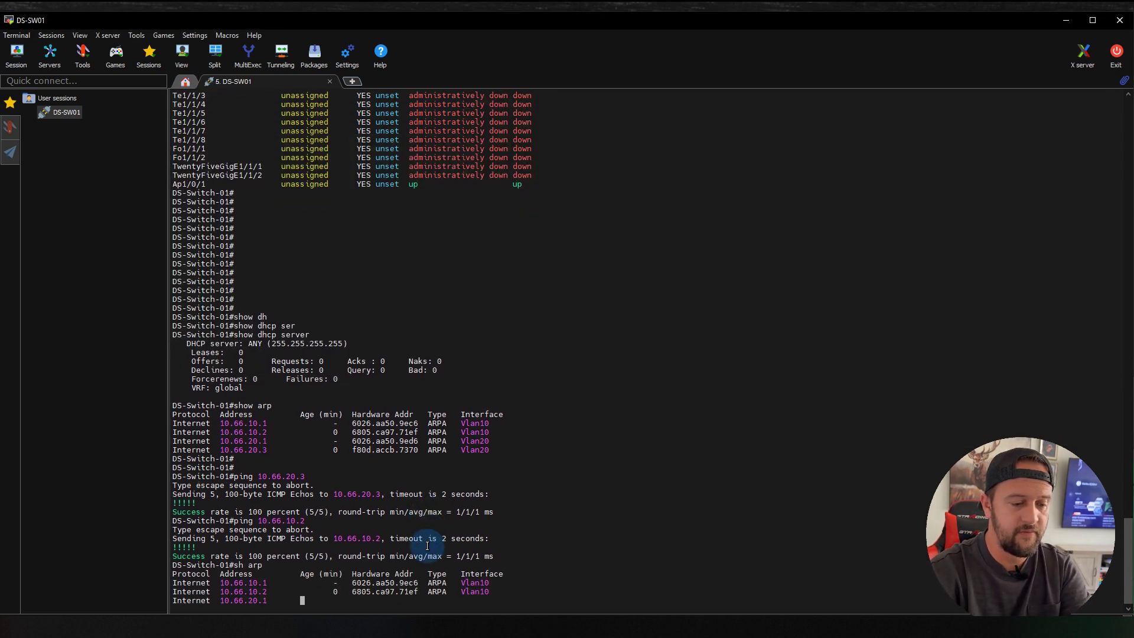
pyautogui.moveTo(239, 601); pyautogui.dragTo(192, 559)
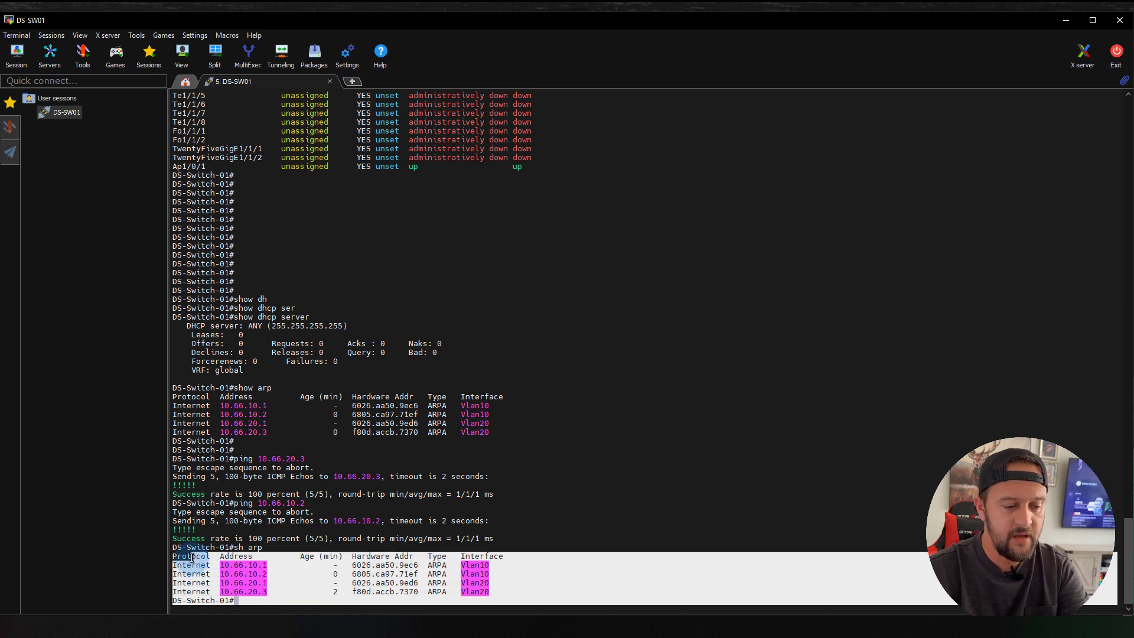
pyautogui.click(383, 596)
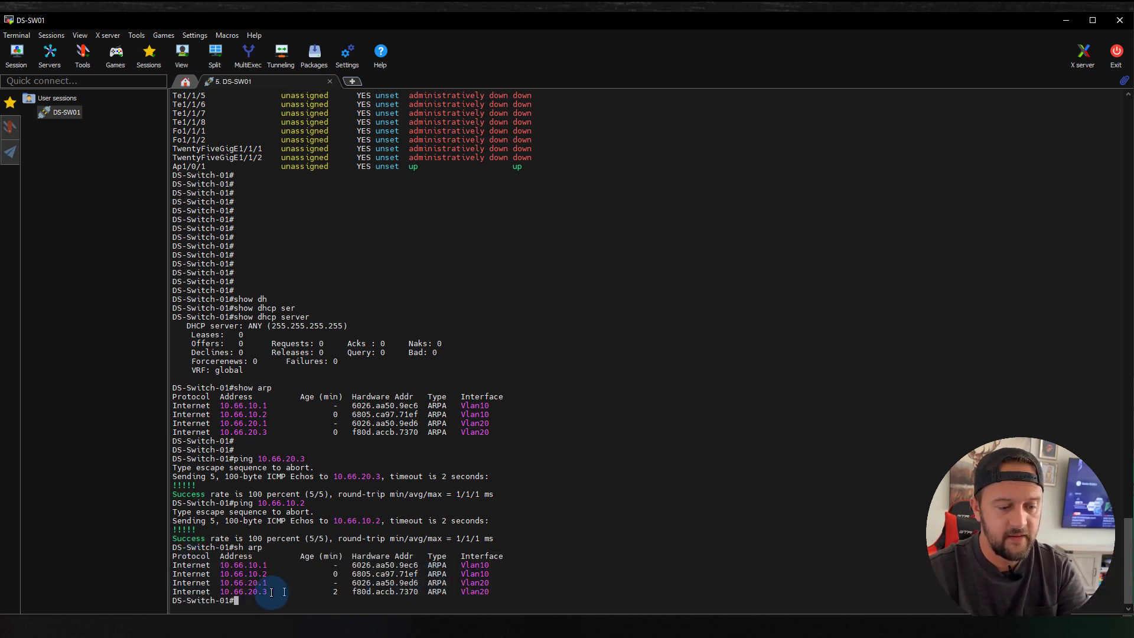
pyautogui.moveTo(280, 591); pyautogui.dragTo(249, 591)
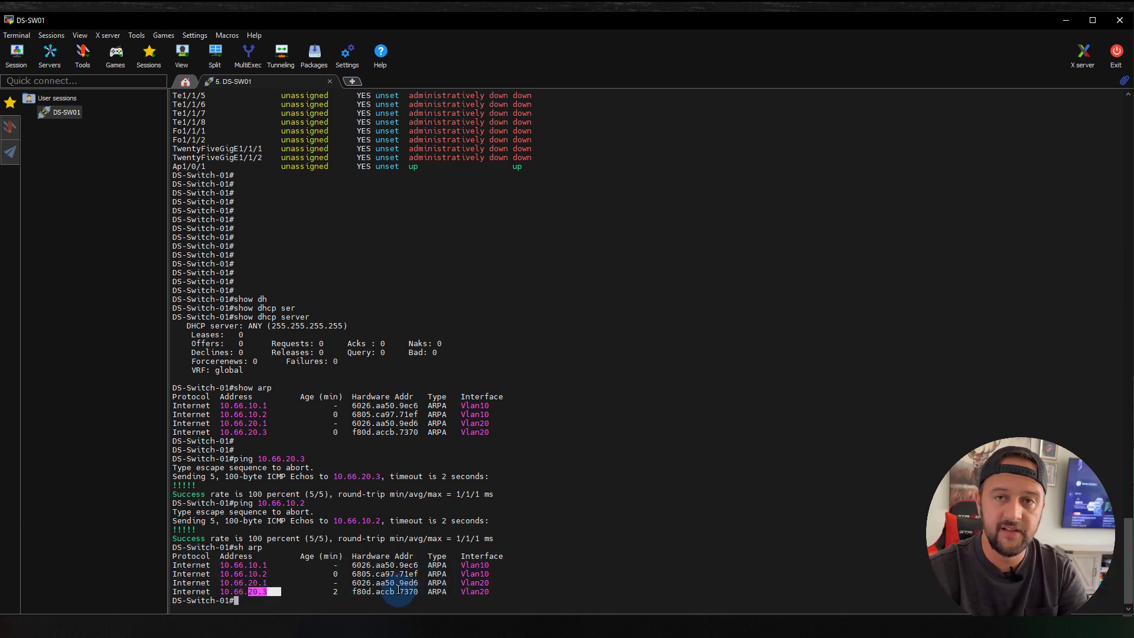
pyautogui.moveTo(402, 594); pyautogui.dragTo(412, 594)
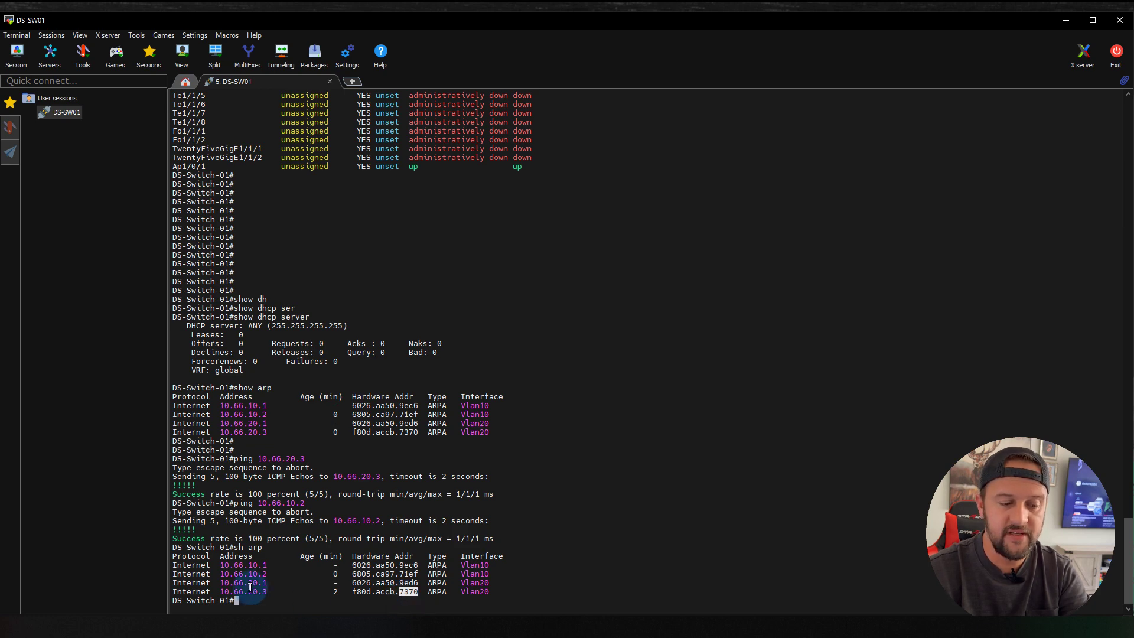
# Return to the Remote Desktop session and stop its continuous ping to 10.66.10.2
pyautogui.hotkey('alt', 'Tab')
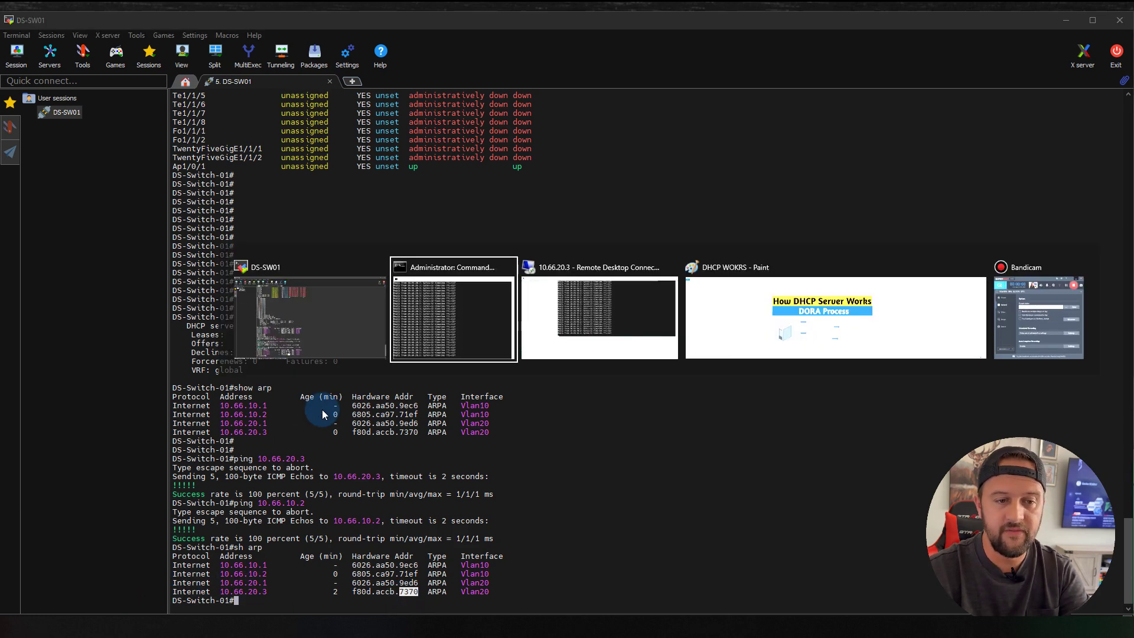
pyautogui.hotkey('alt', 'Tab')
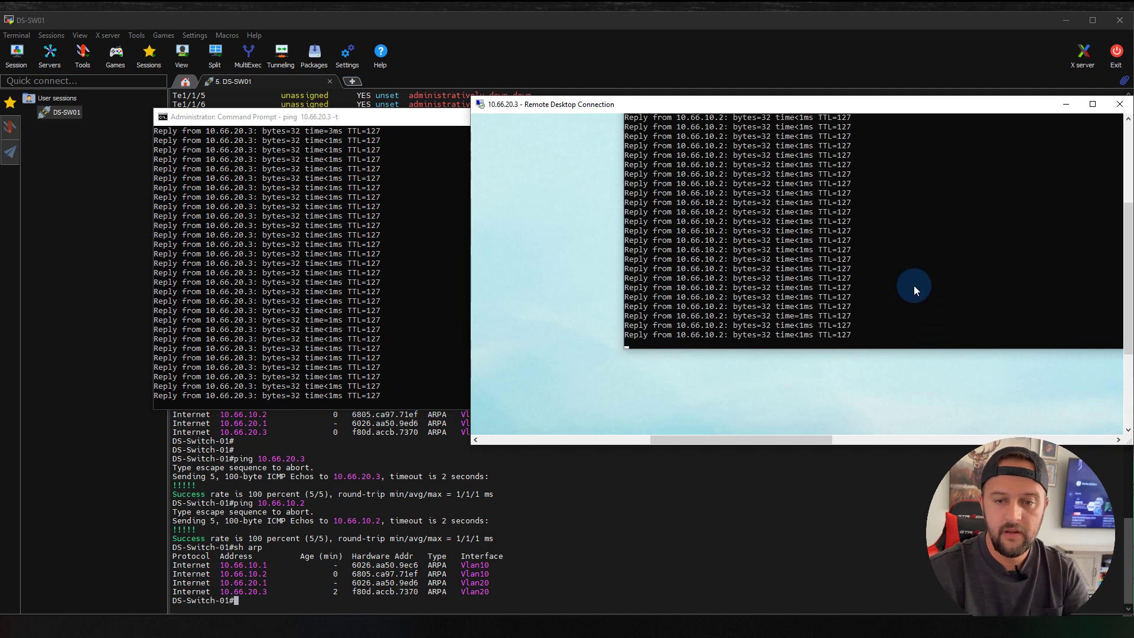
pyautogui.hotkey('ctrl', 'c')
pyautogui.press('Return')
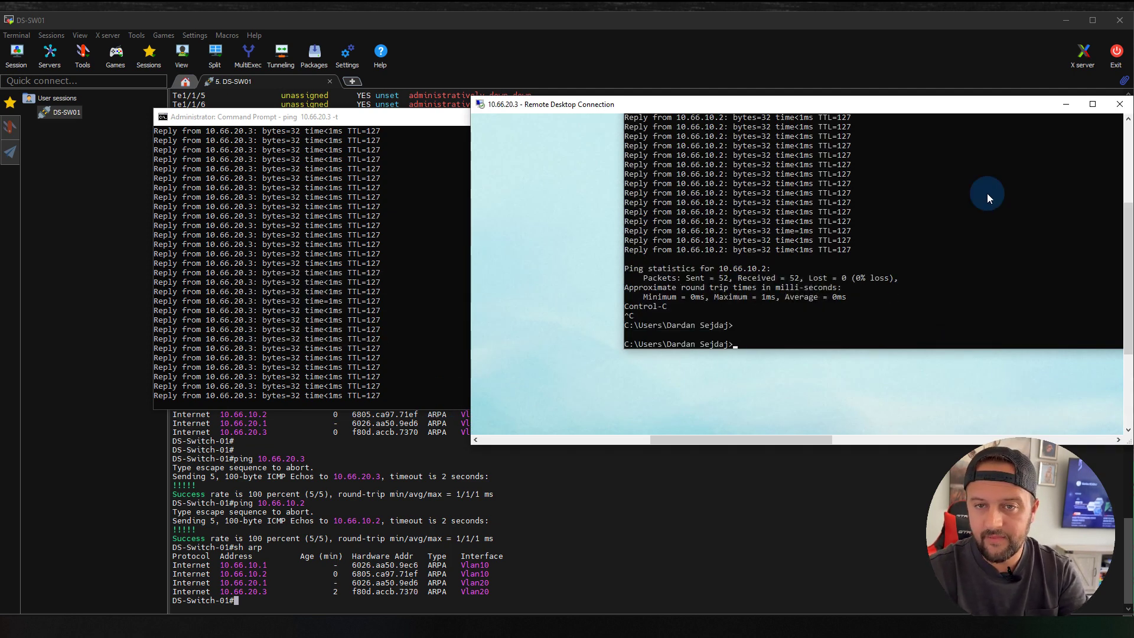
# Run ipconfig on the remote computer and view its Ethernet adapter's address settings
pyautogui.write('ipconfig')
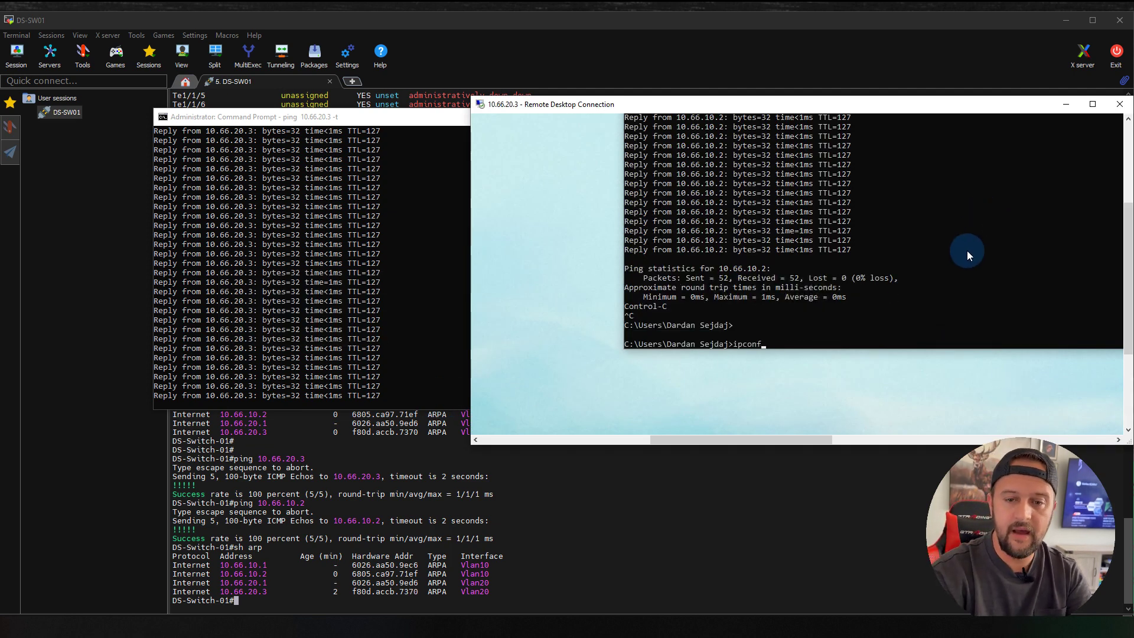
pyautogui.press('Return')
pyautogui.scroll(4, 966, 251)
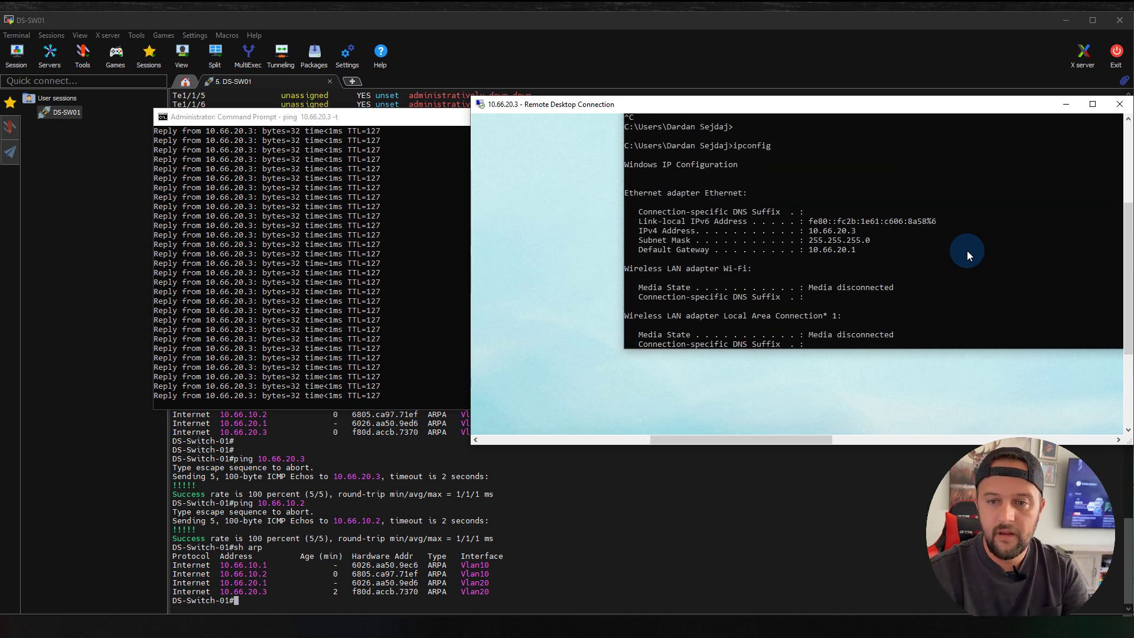
pyautogui.scroll(1, 907, 253)
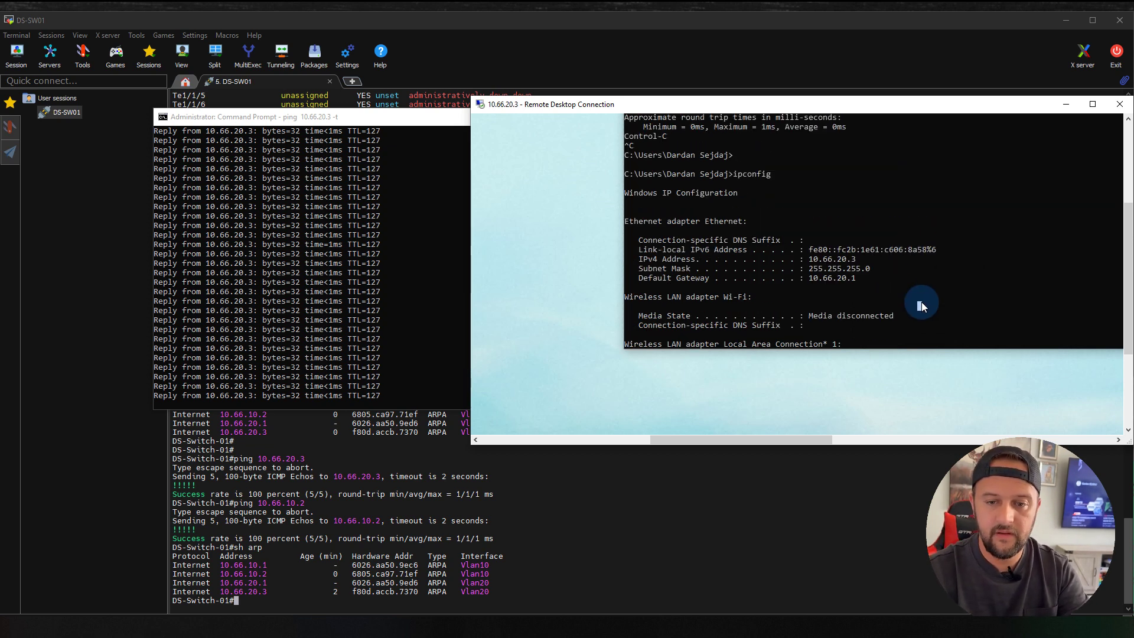
# Run ipconfig /all on the remote computer and highlight the Ethernet adapter's physical address for comparison with the switch's ARP entry
pyautogui.press('Up')
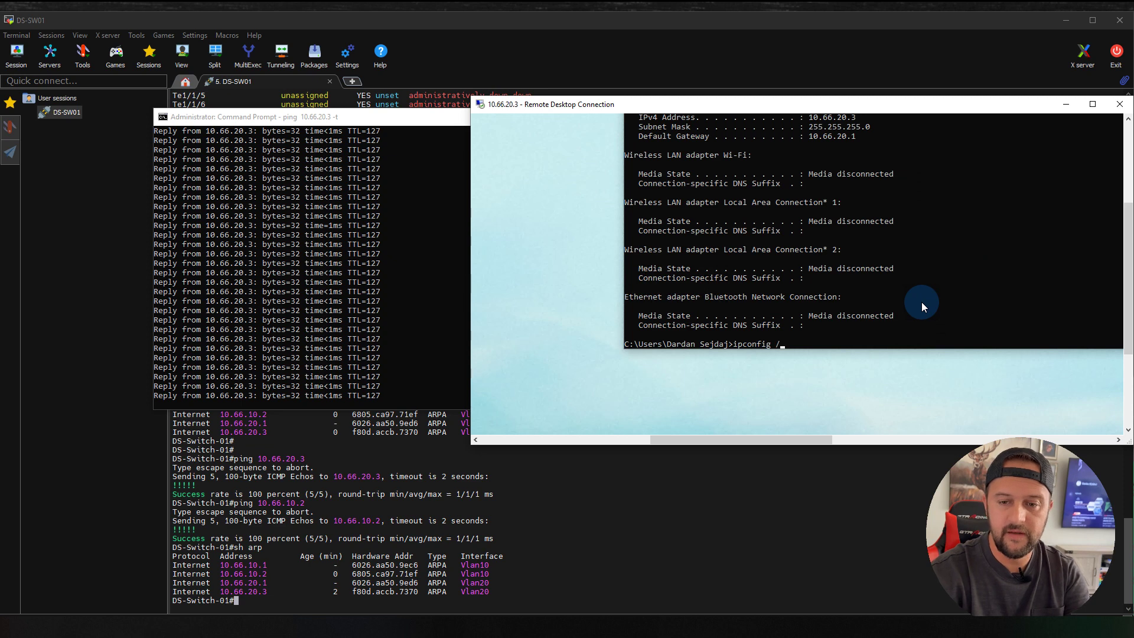
pyautogui.write('/all')
pyautogui.press('Return')
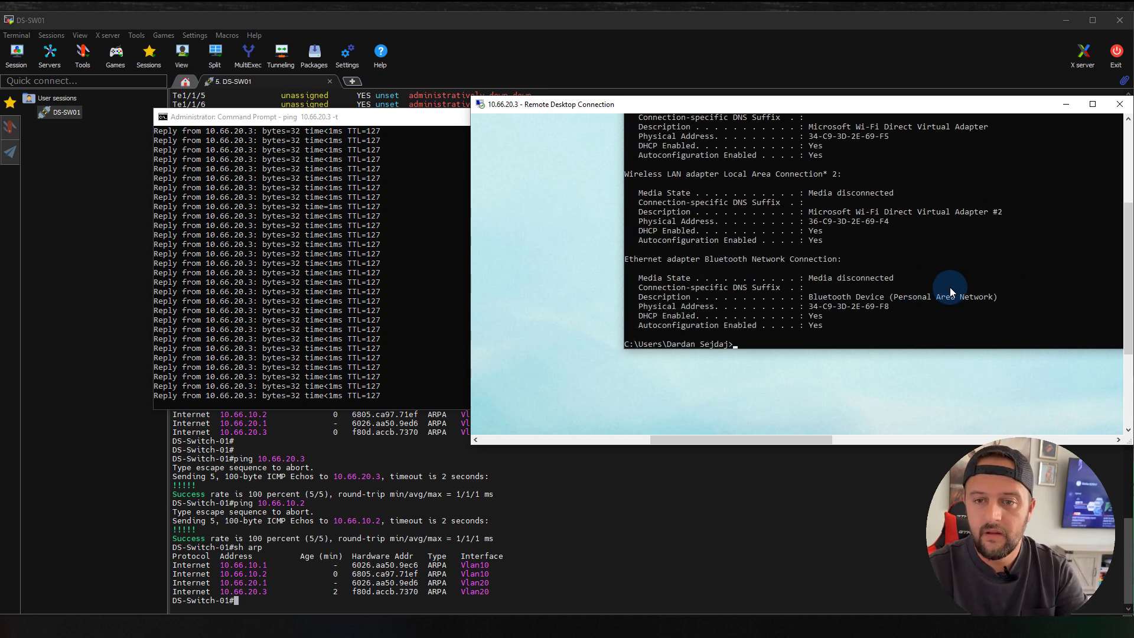
pyautogui.scroll(3, 918, 257)
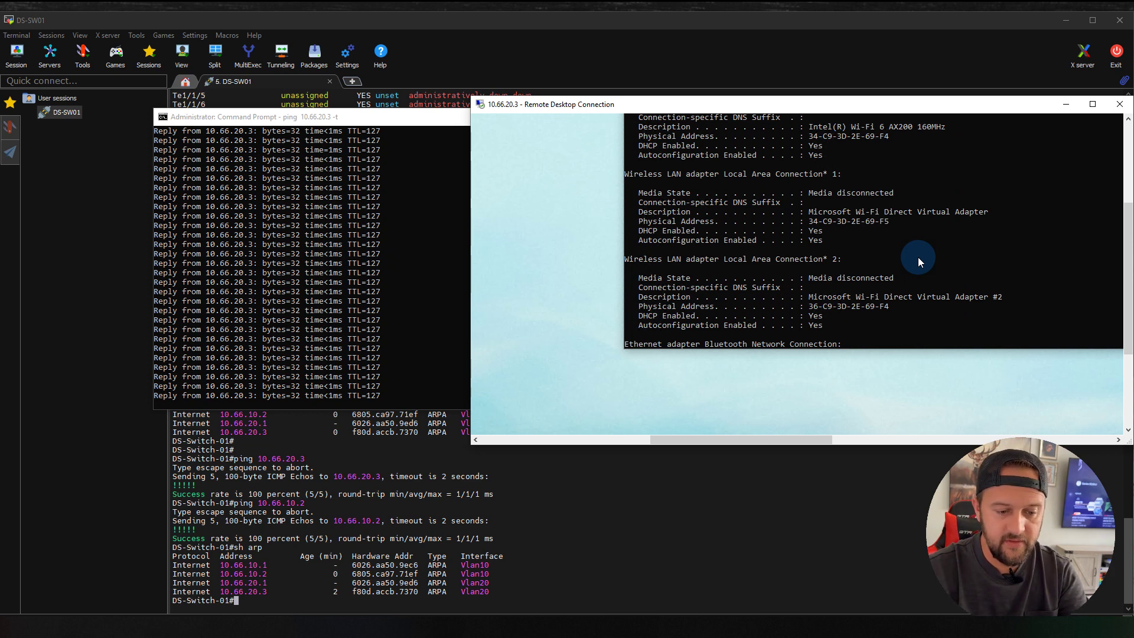
pyautogui.scroll(7, 919, 257)
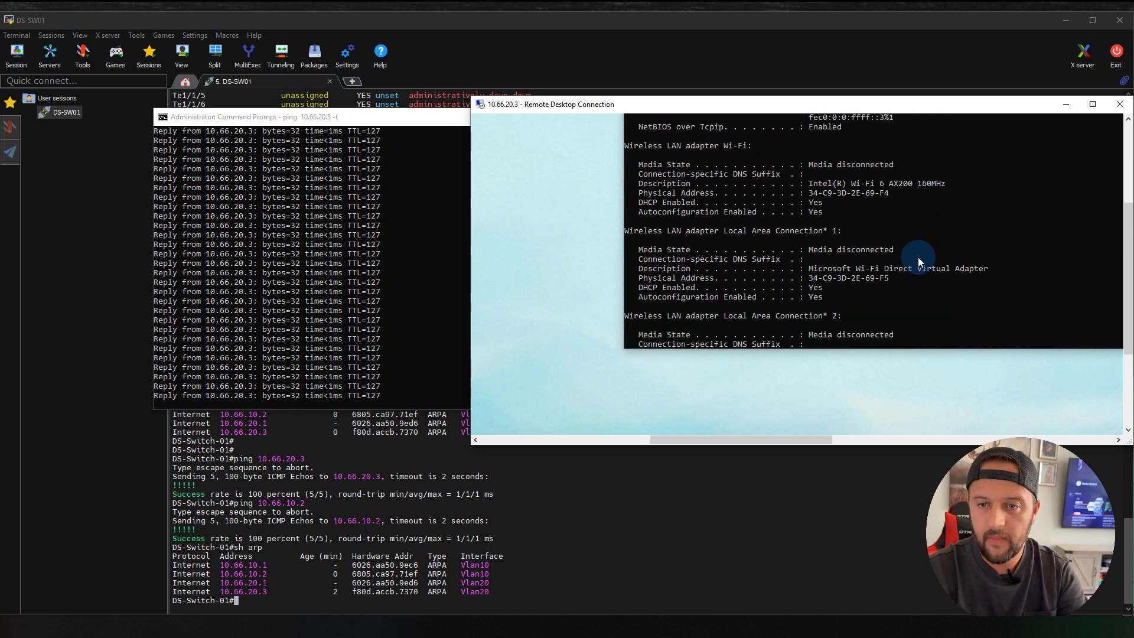
pyautogui.scroll(2, 918, 257)
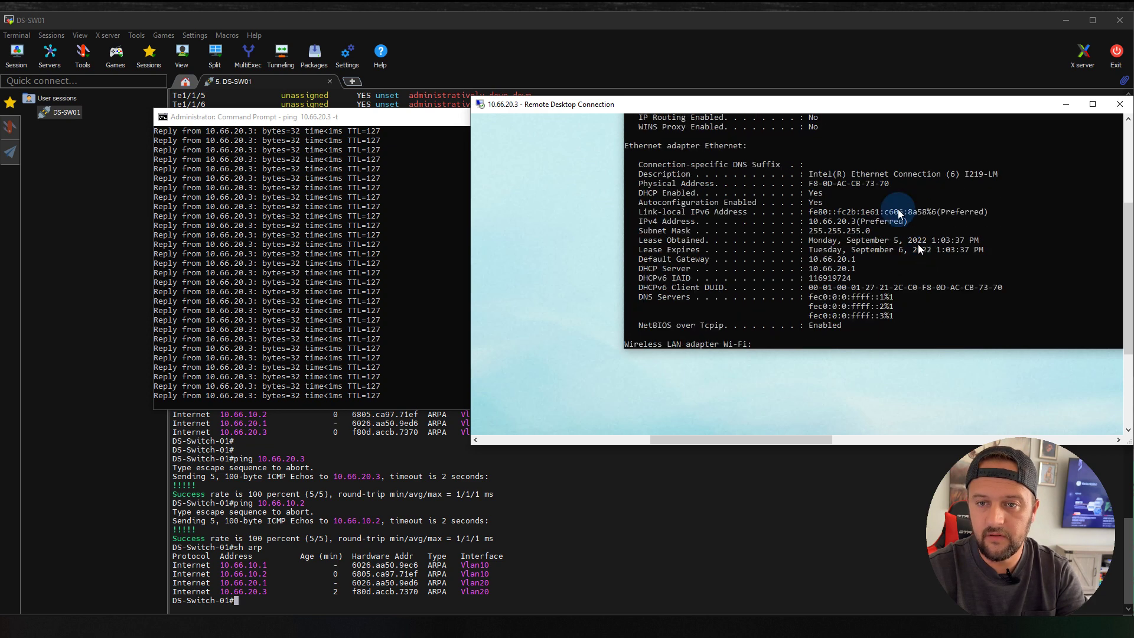
pyautogui.doubleClick(874, 183)
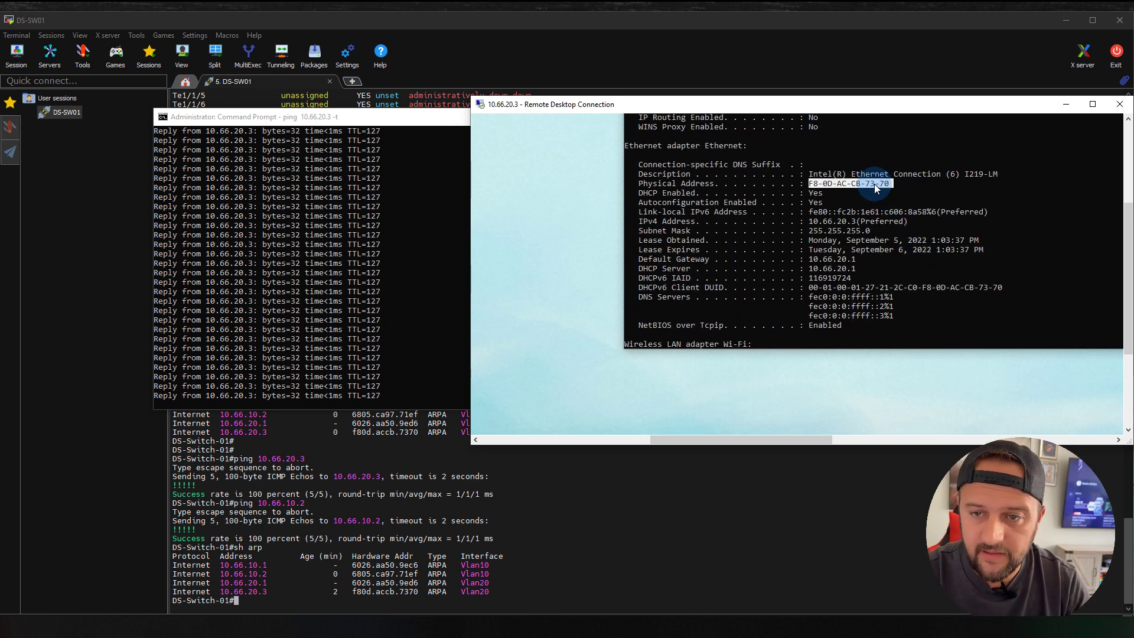
pyautogui.click(875, 183)
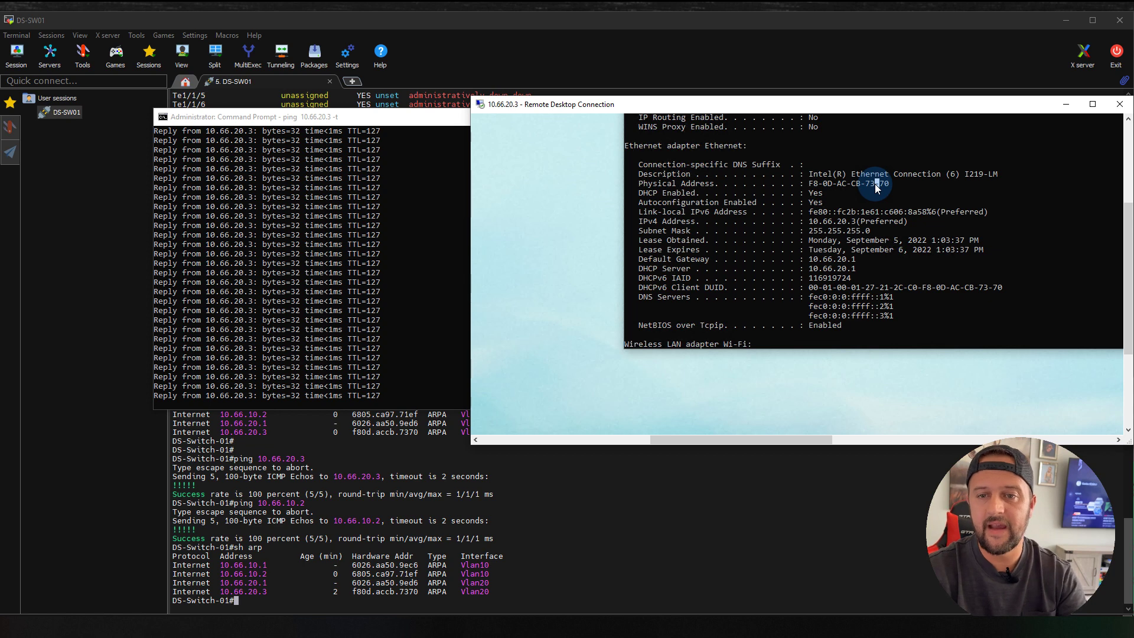
pyautogui.doubleClick(874, 183)
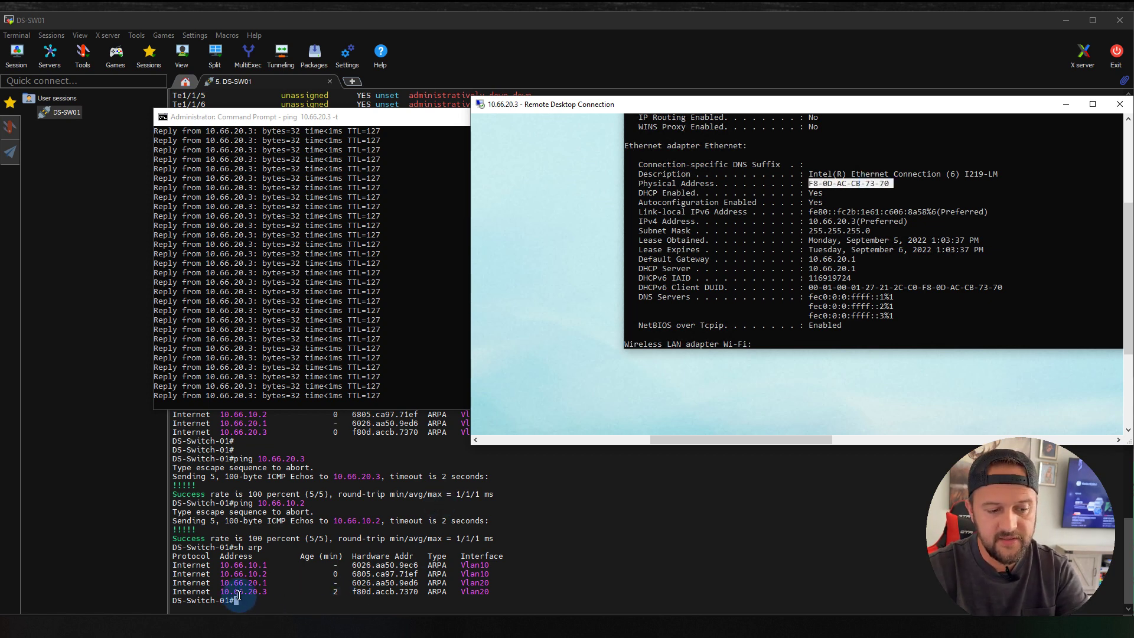
# Highlight the hardware address of the switch's 10.66.20.3 ARP entry and compare it with the remote computer's physical and IPv4 addresses
pyautogui.click(353, 593)
pyautogui.moveTo(353, 591); pyautogui.dragTo(421, 592)
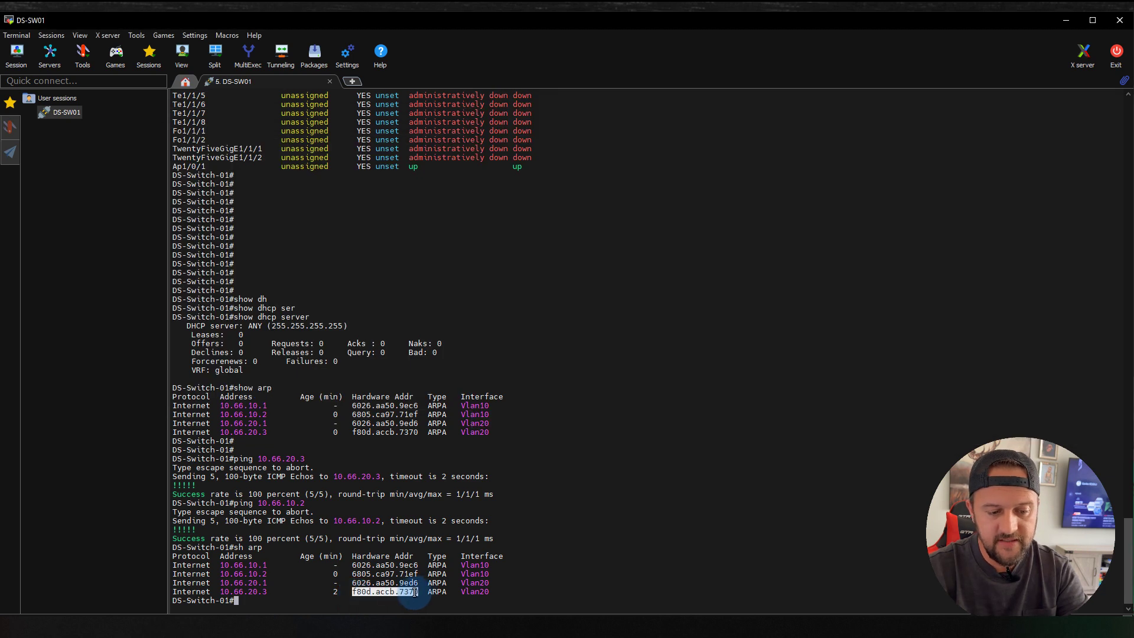
pyautogui.hotkey('alt', 'Tab')
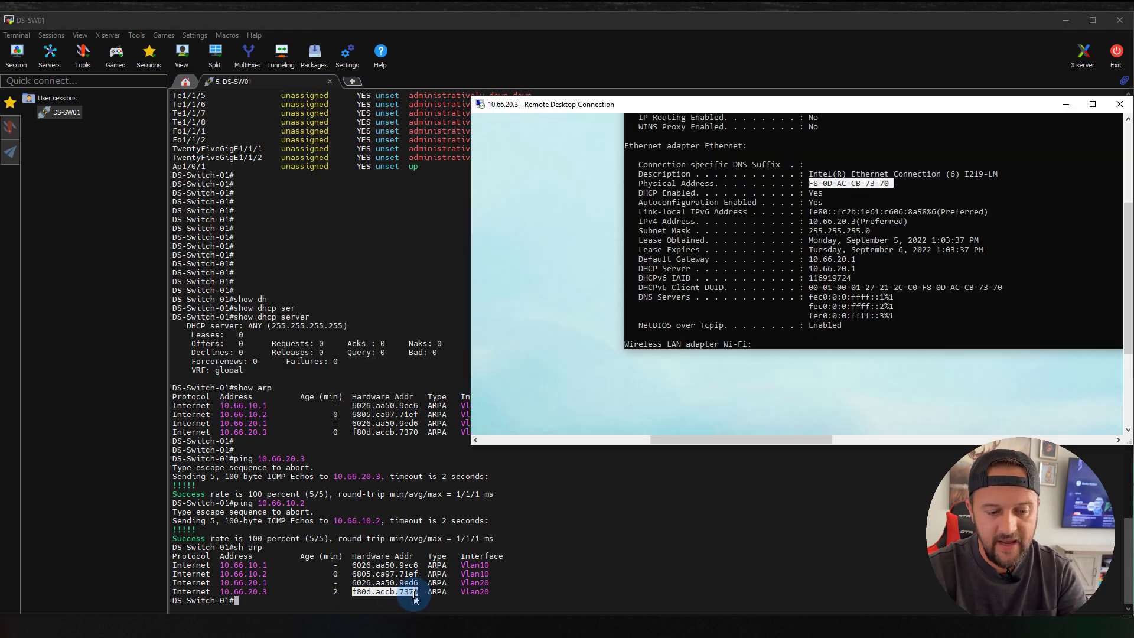
pyautogui.doubleClick(882, 184)
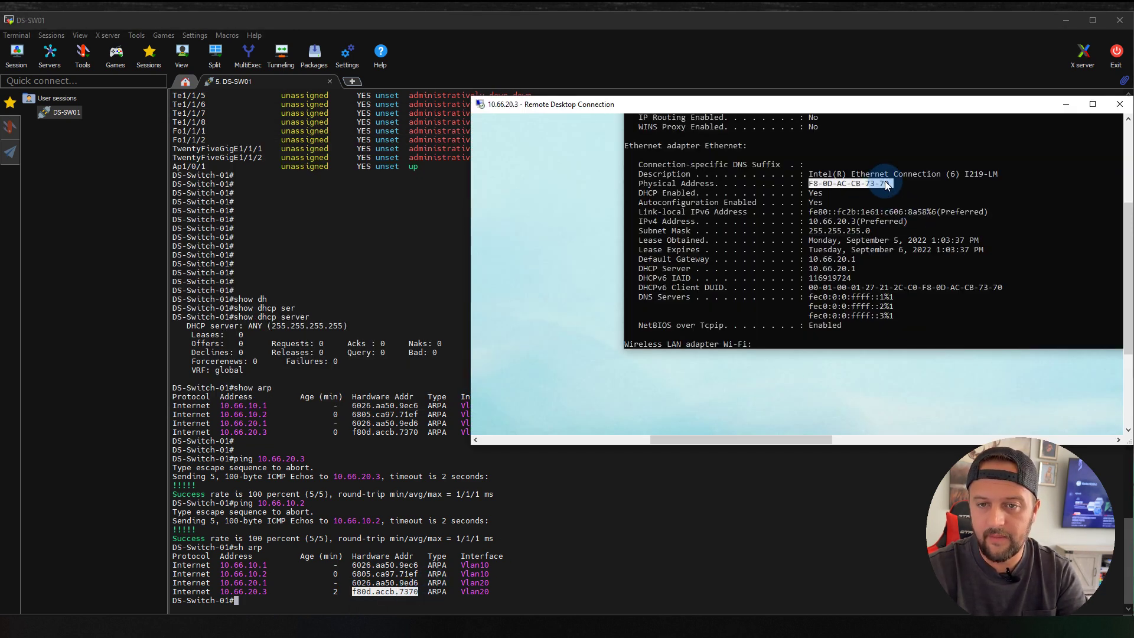
pyautogui.doubleClick(851, 224)
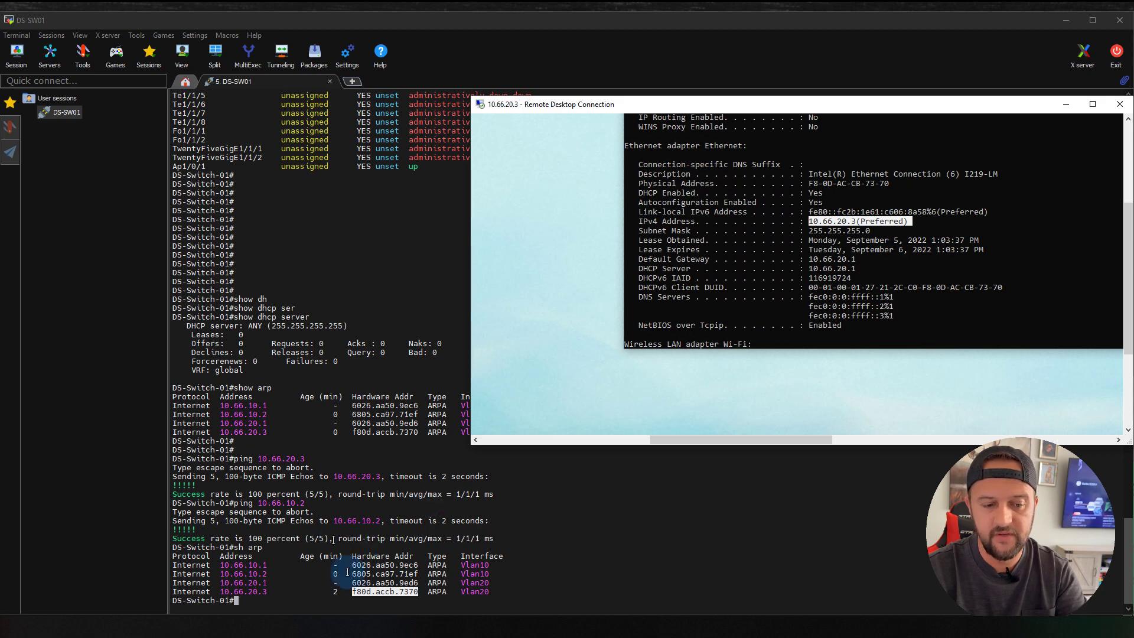
# Switch to the local Command Prompt, stop its continuous ping to 10.66.20.3 and run ipconfig /all
pyautogui.click(138, 623)
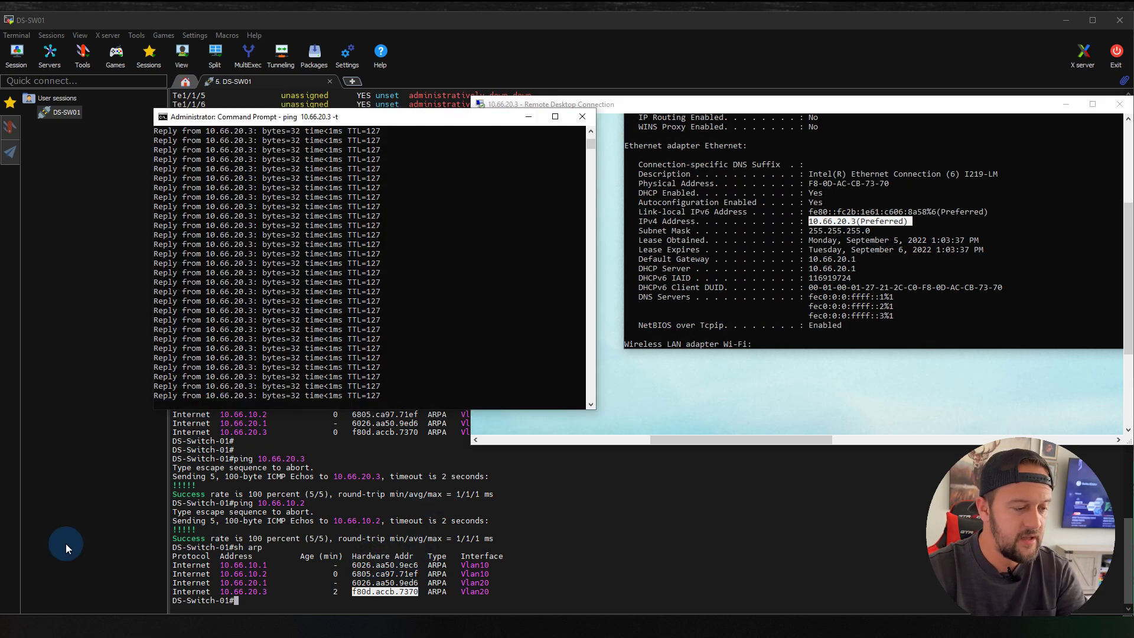
pyautogui.click(398, 335)
pyautogui.hotkey('ctrl', 'c')
pyautogui.press('Return')
pyautogui.write('ipcon')
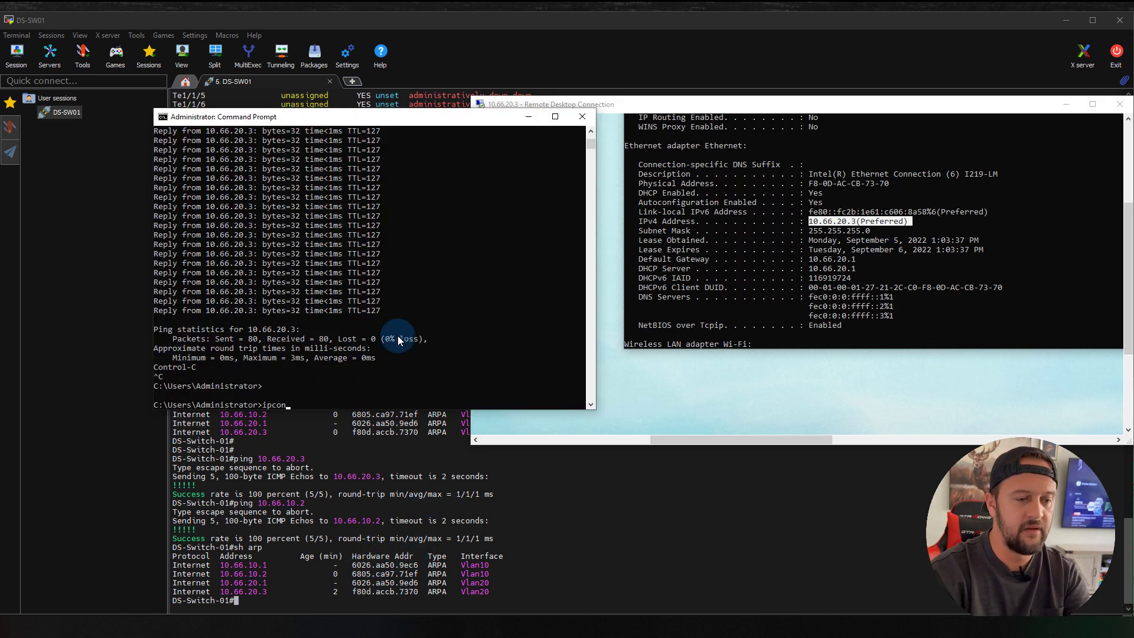
pyautogui.write('fig /all')
pyautogui.press('Return')
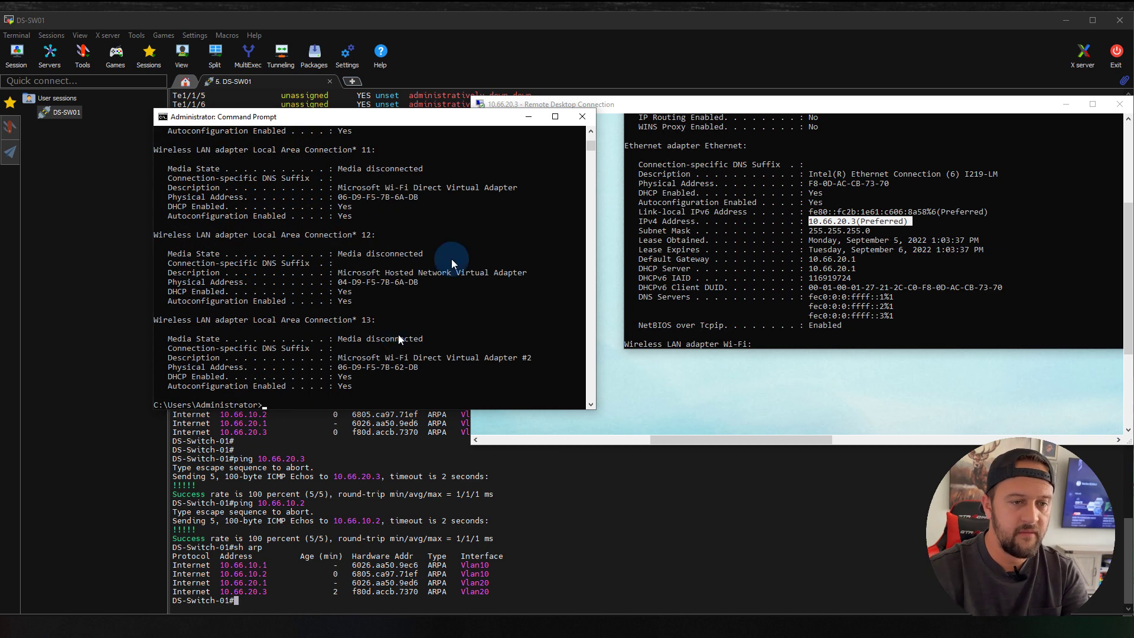
pyautogui.doubleClick(402, 189)
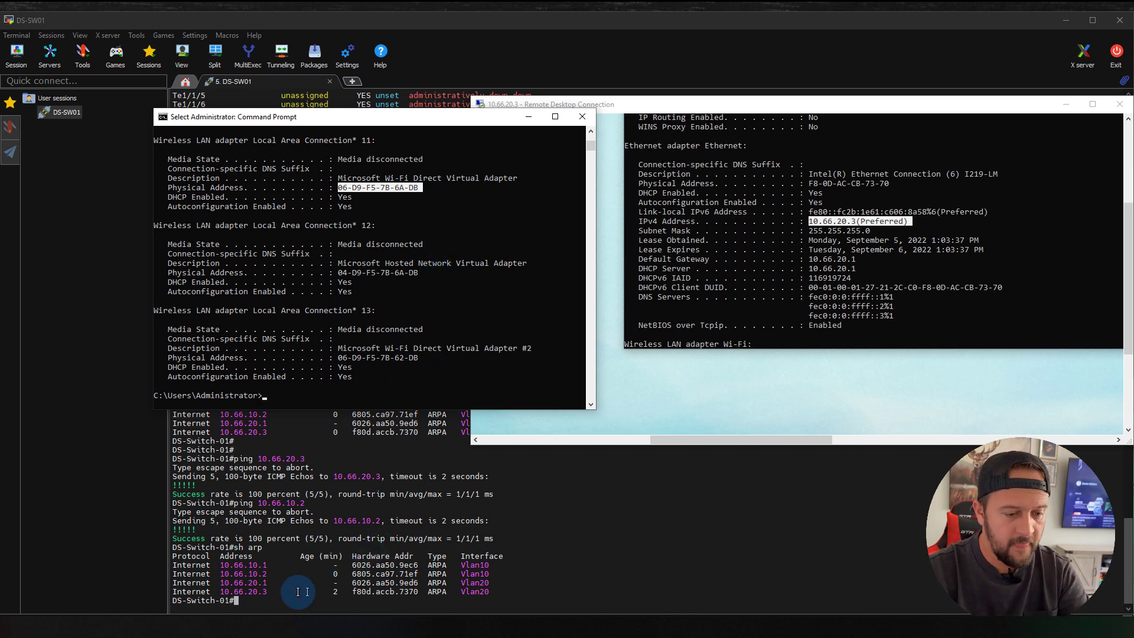
# Compare the ending of the hardware address in the switch's 10.66.10.2 ARP entry with the local Ethernet 2 adapter's physical address
pyautogui.click(271, 580)
pyautogui.moveTo(271, 580); pyautogui.dragTo(403, 576)
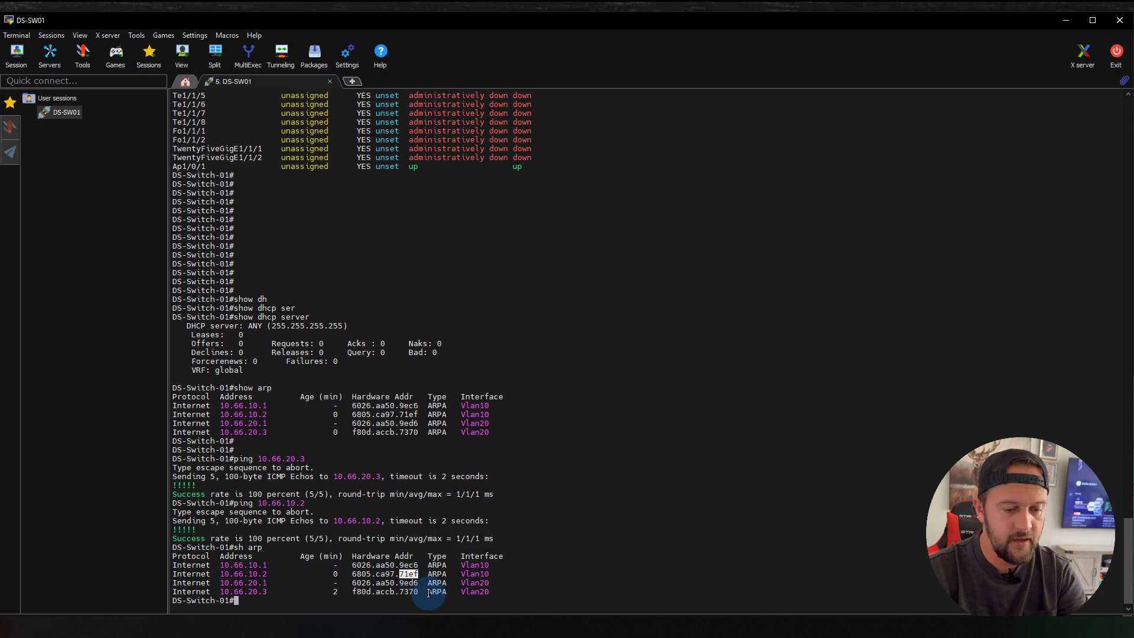
pyautogui.hotkey('alt', 'Tab')
pyautogui.scroll(9, 391, 242)
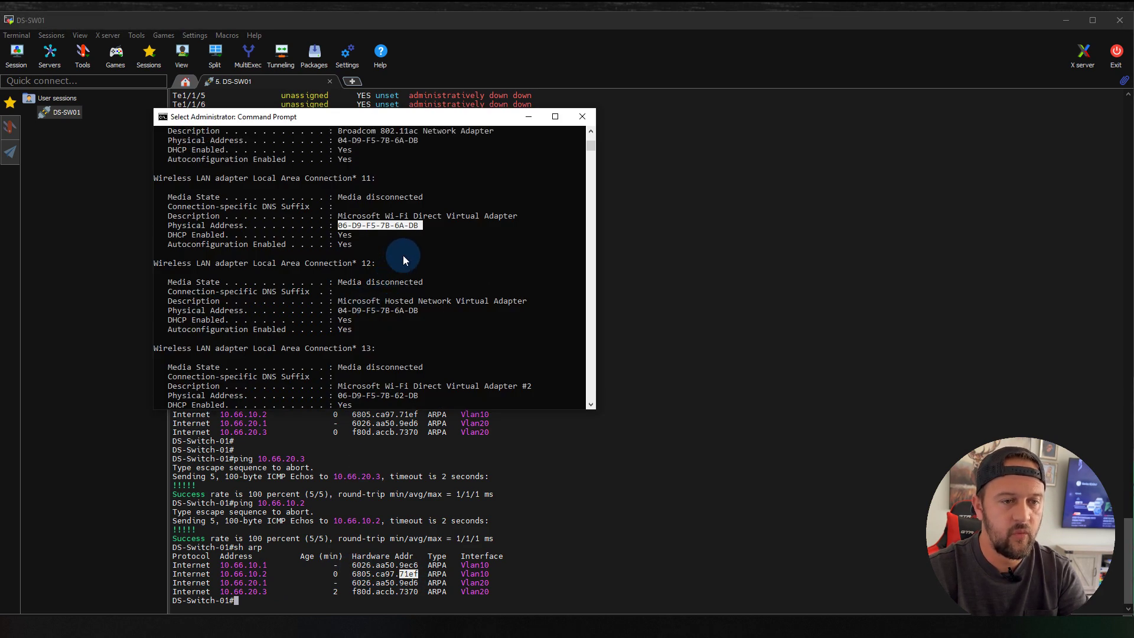
pyautogui.scroll(2, 408, 273)
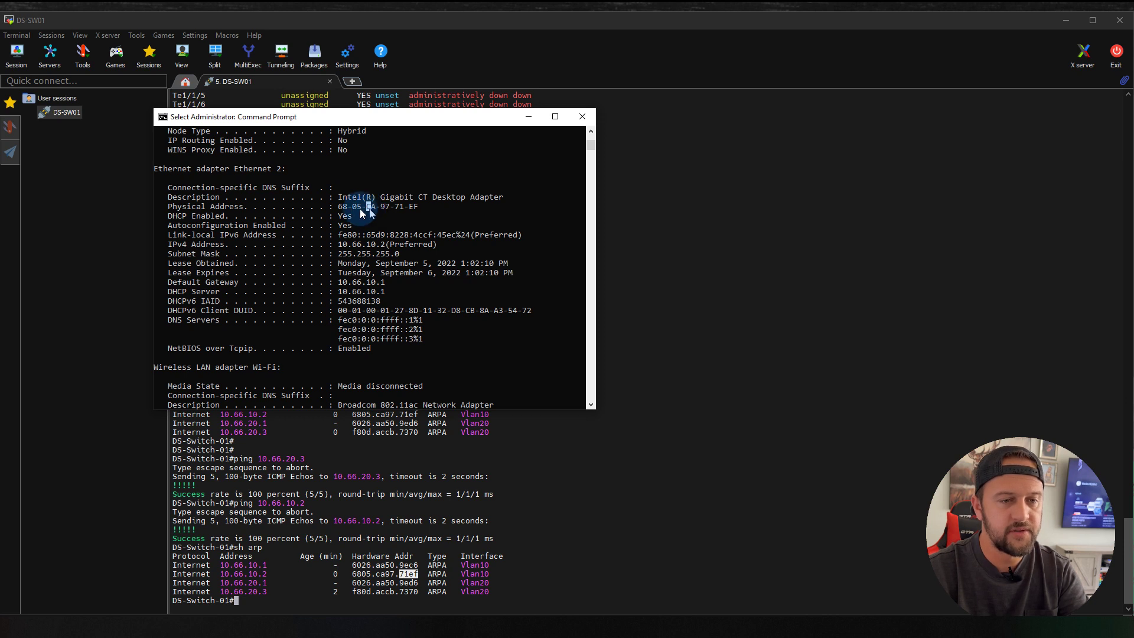
pyautogui.doubleClick(206, 208)
pyautogui.click(342, 210)
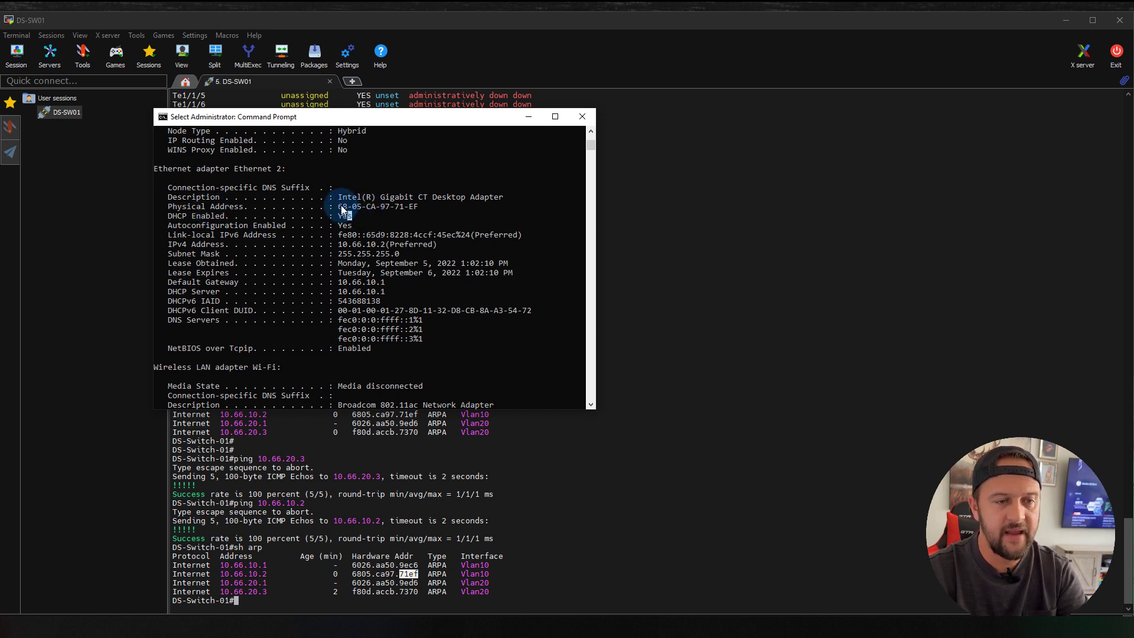
pyautogui.moveTo(394, 207); pyautogui.dragTo(407, 209)
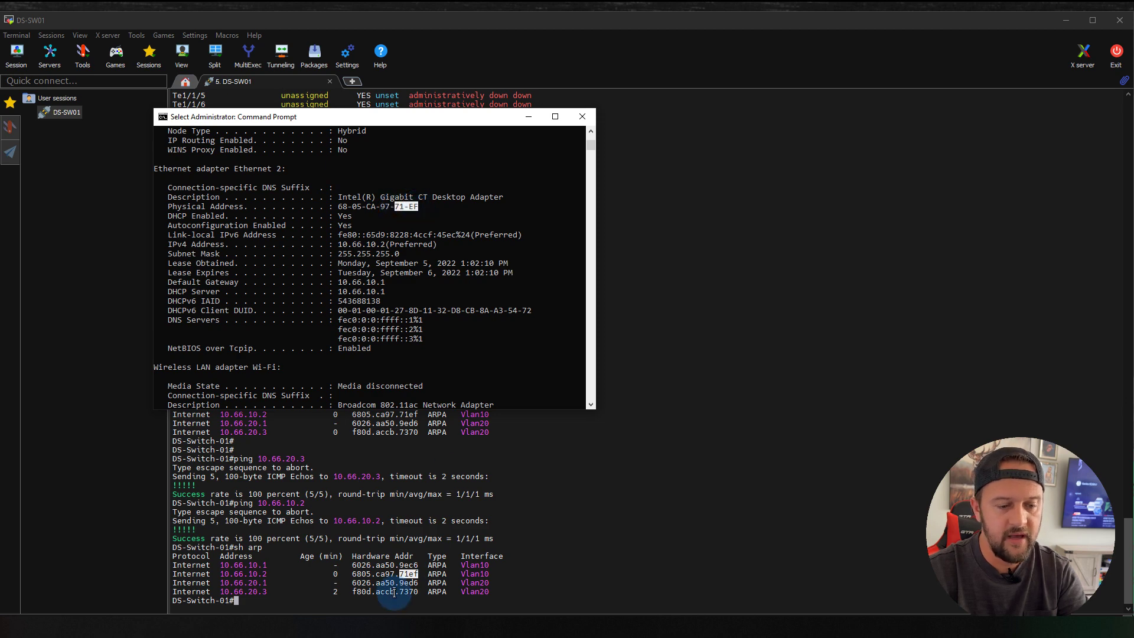
# Return to the switch terminal and review the ARP entries for 10.66.10.2 and 10.66.20.3, including their VLAN interfaces
pyautogui.click(282, 576)
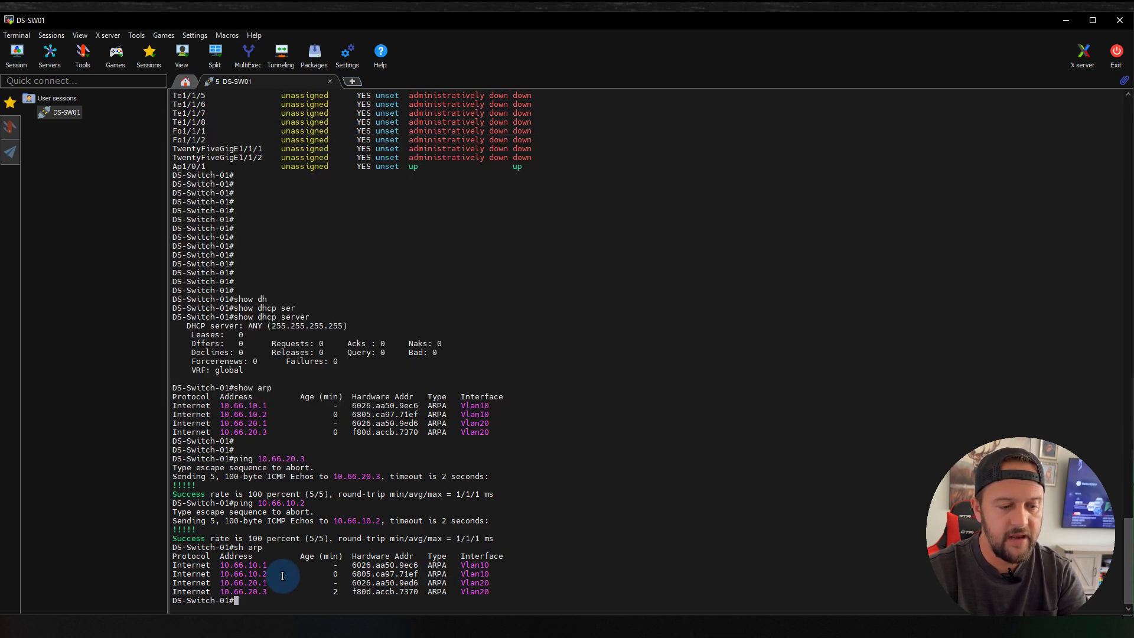
pyautogui.tripleClick(245, 574)
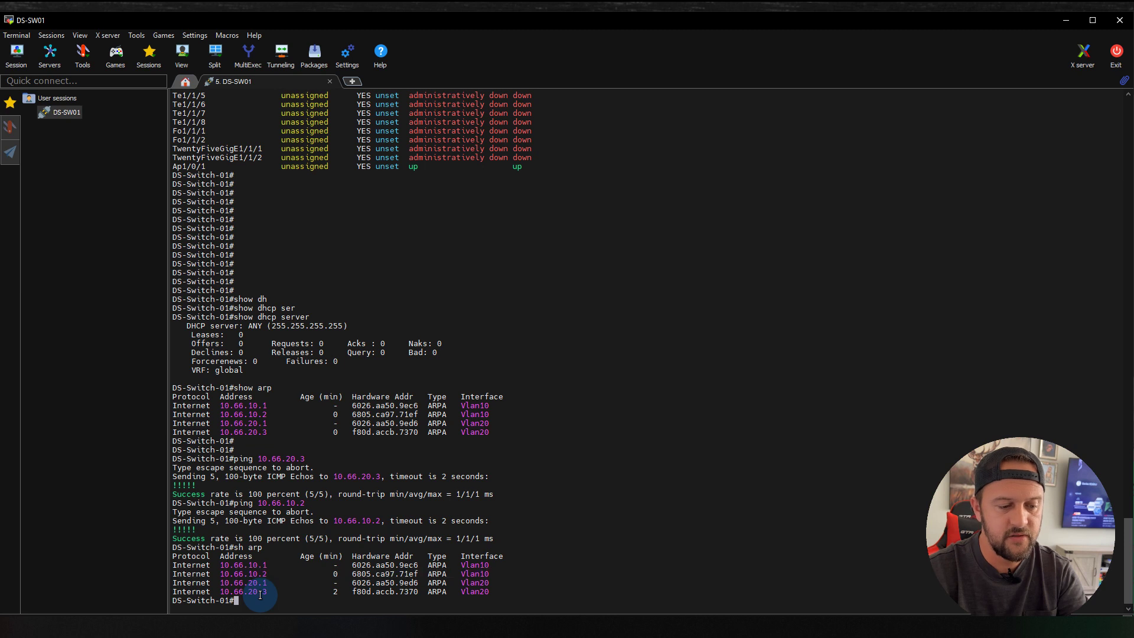
pyautogui.tripleClick(261, 593)
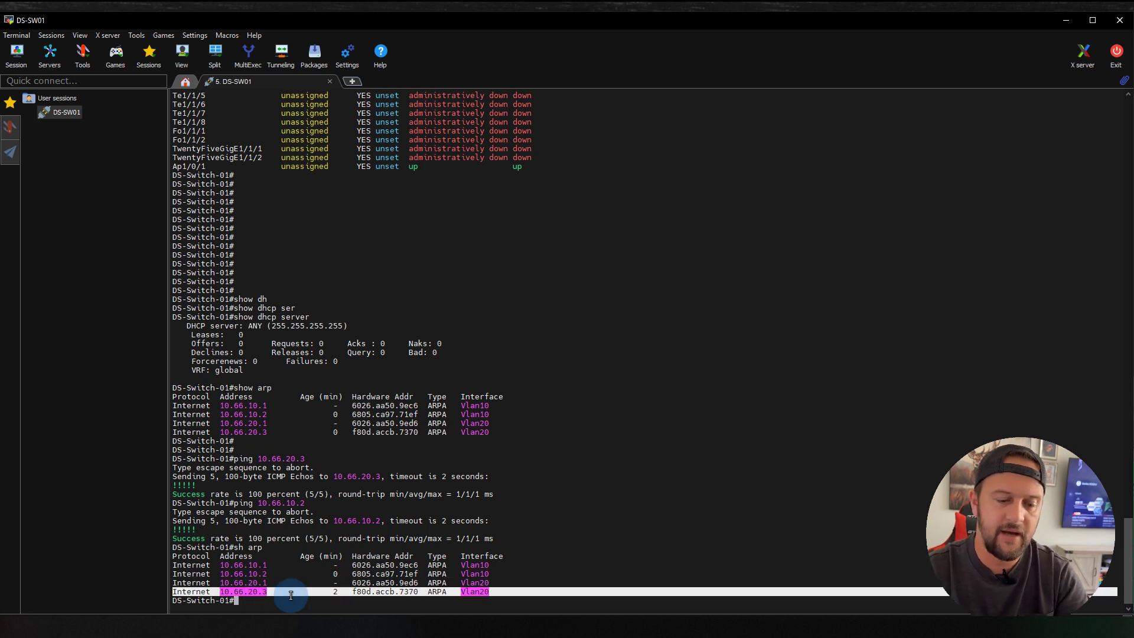
pyautogui.click(488, 596)
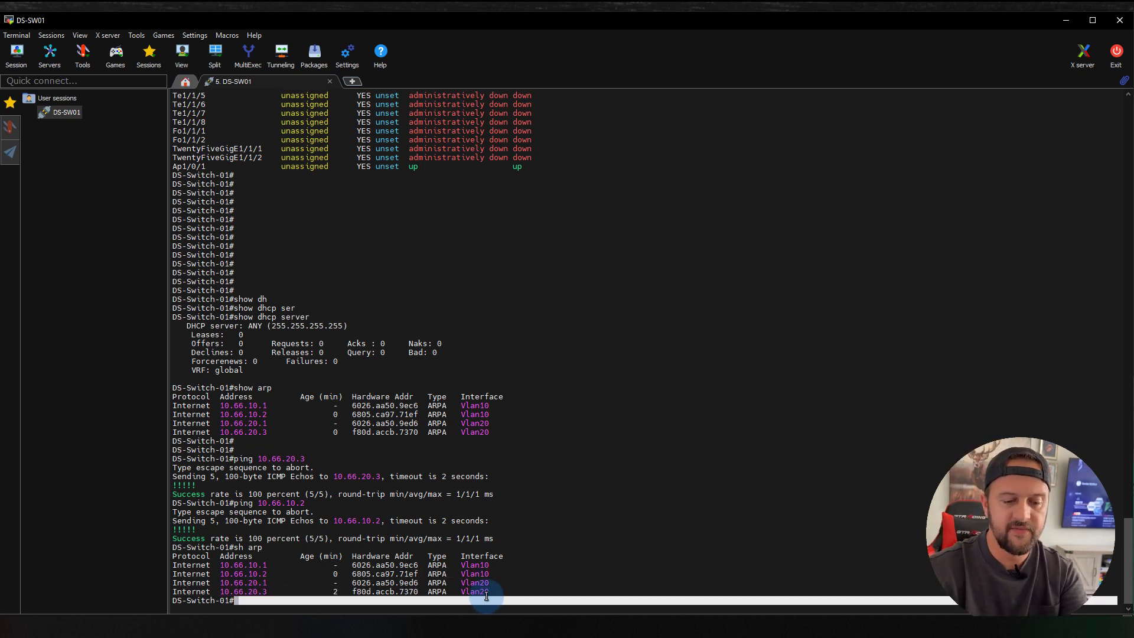